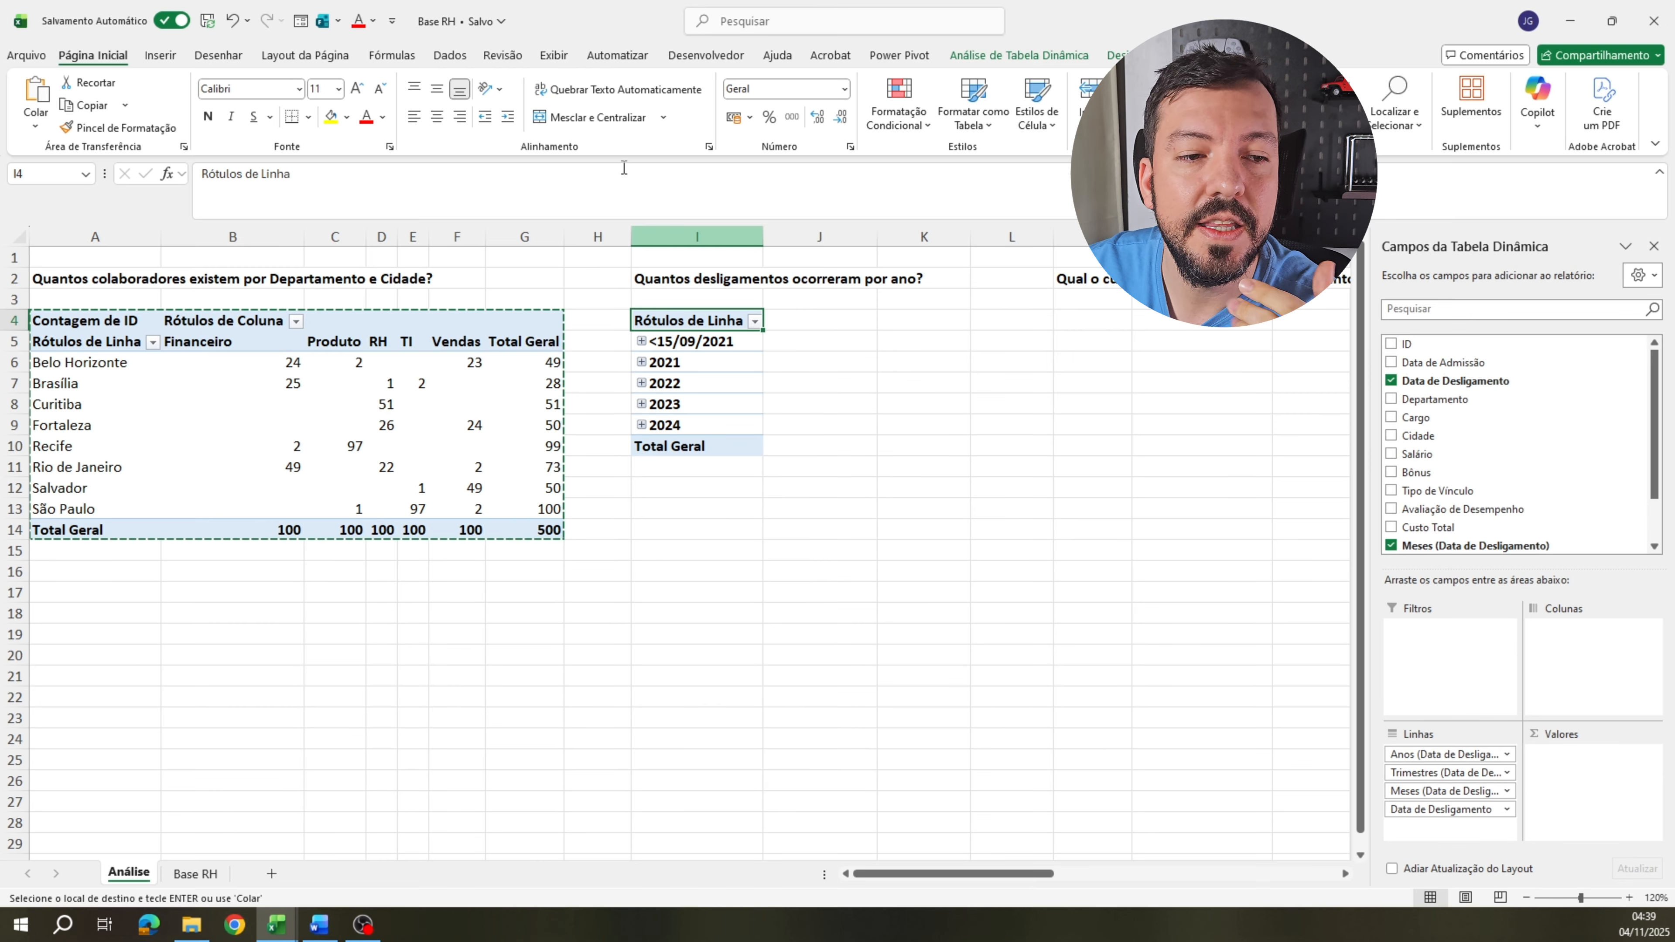
Inspect the date hierarchy by expanding 2021 down to its individual date and 2022 to its quarters, collapsing both years again.
double_click(660, 365)
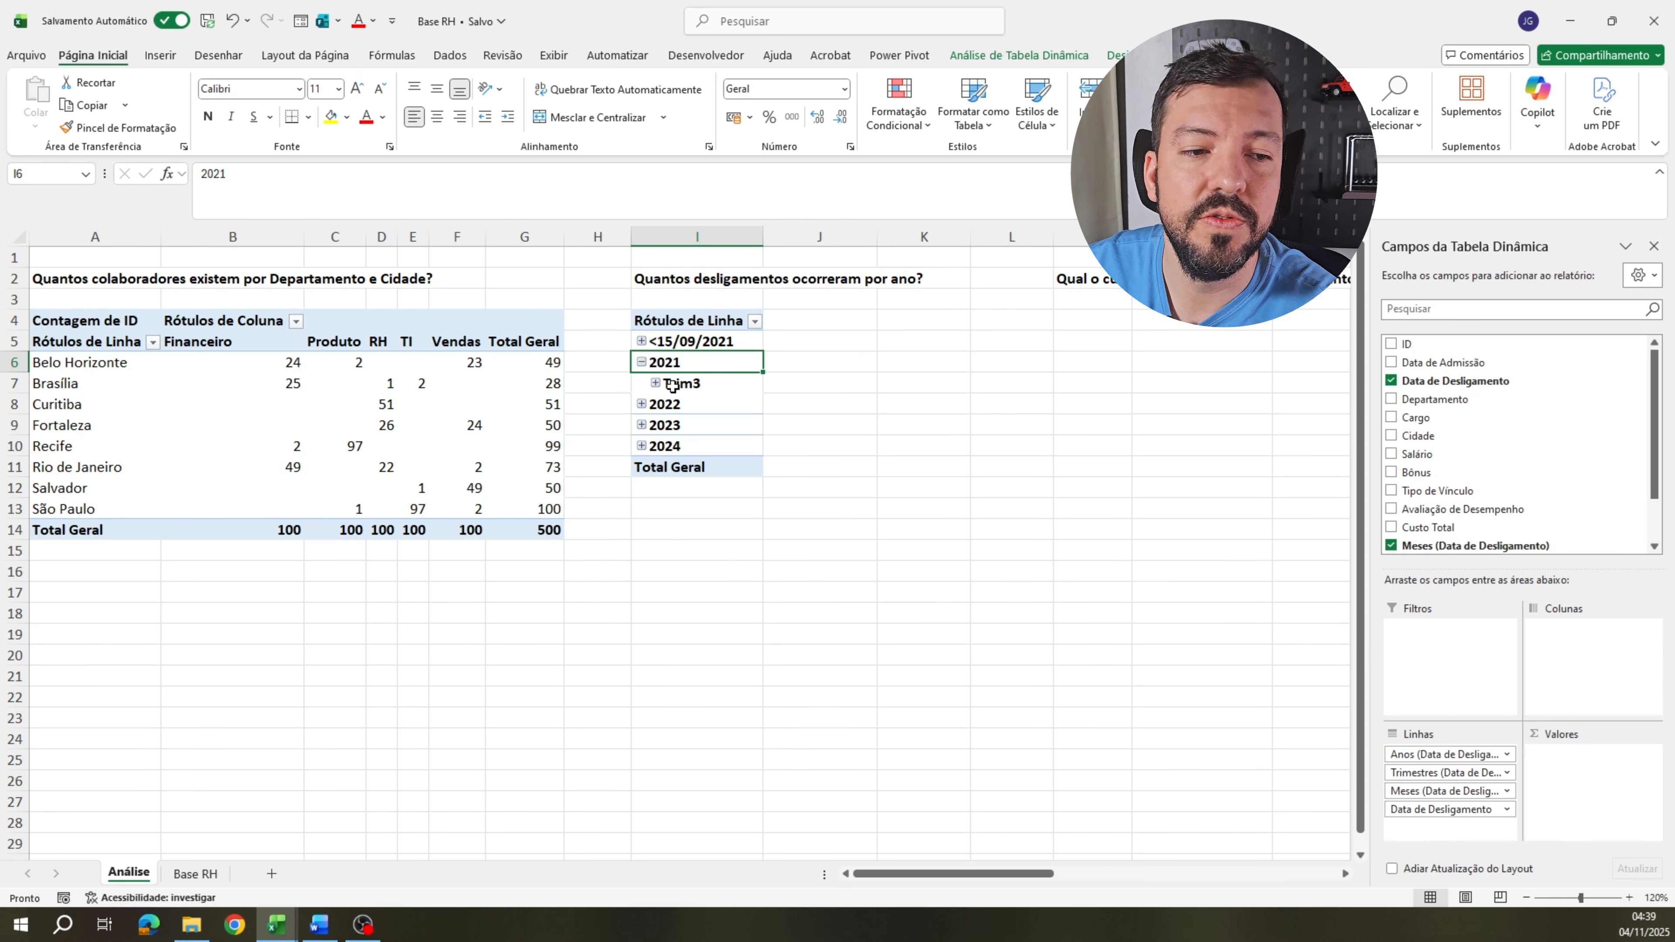
double_click(672, 384)
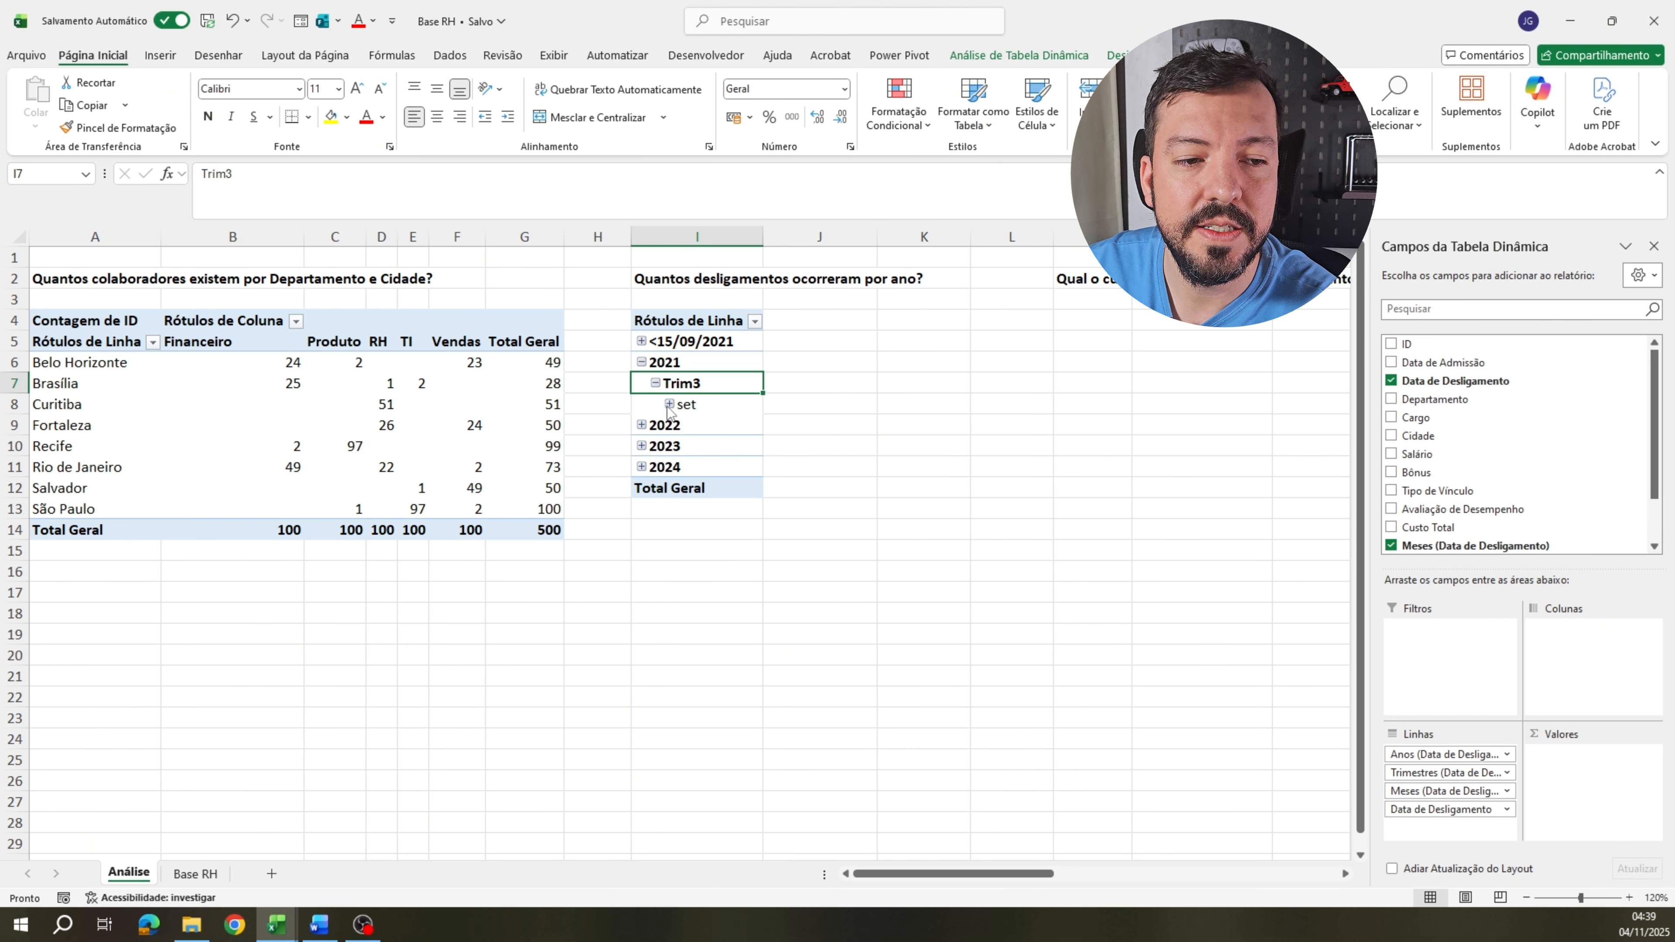
double_click(672, 405)
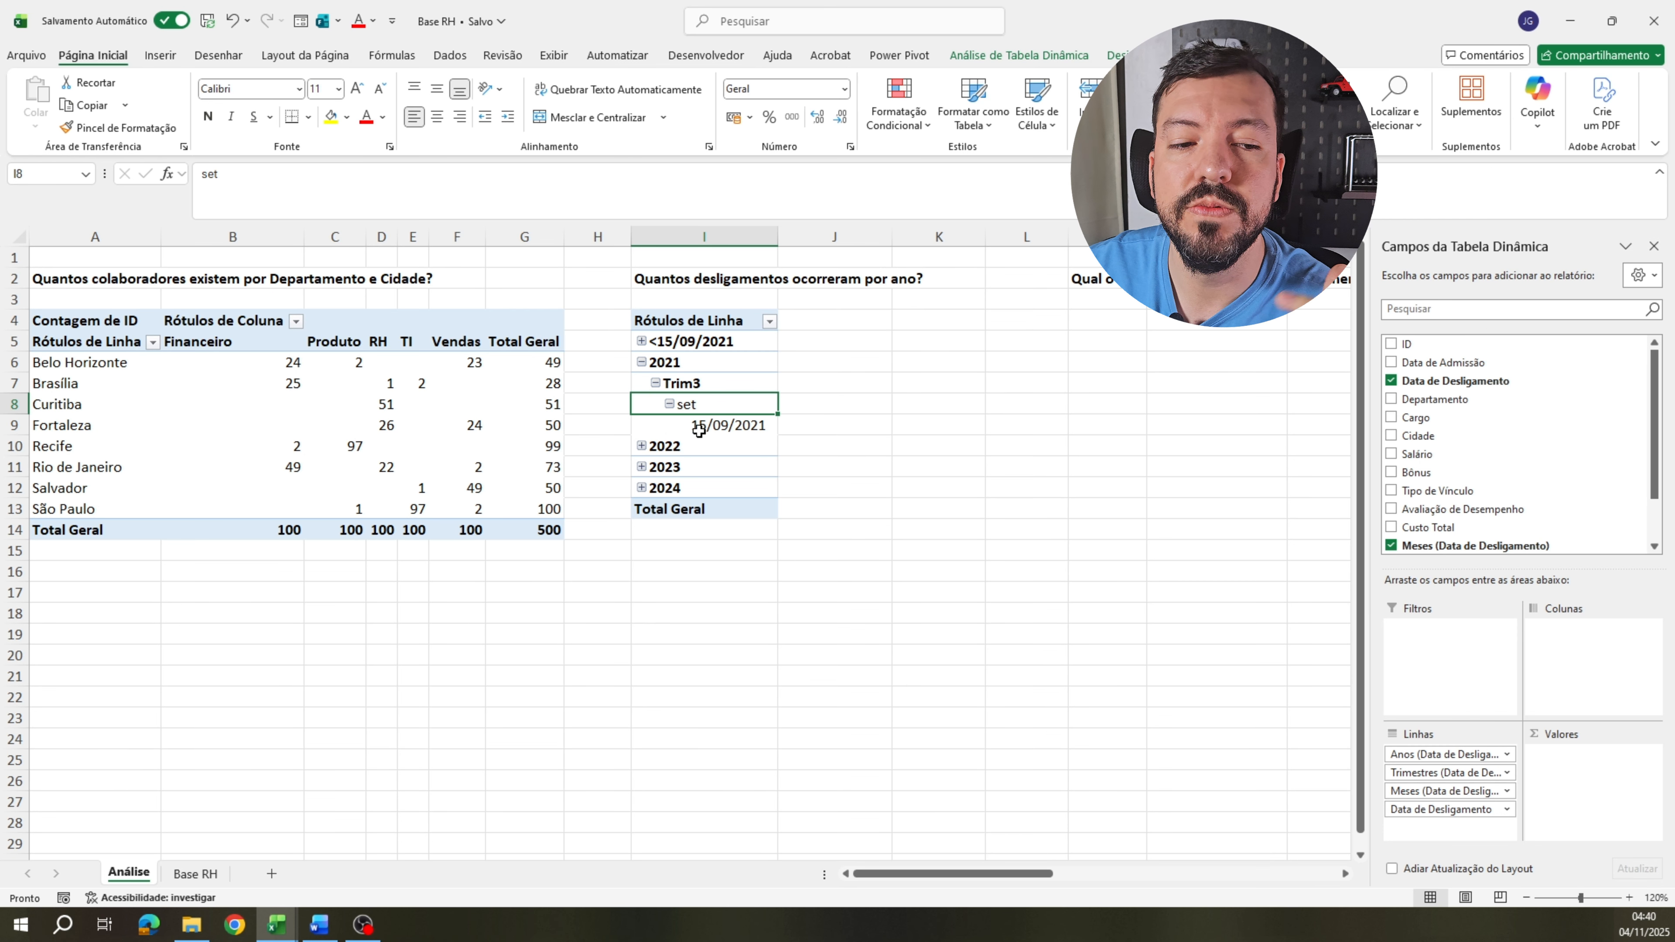
left_click(643, 449)
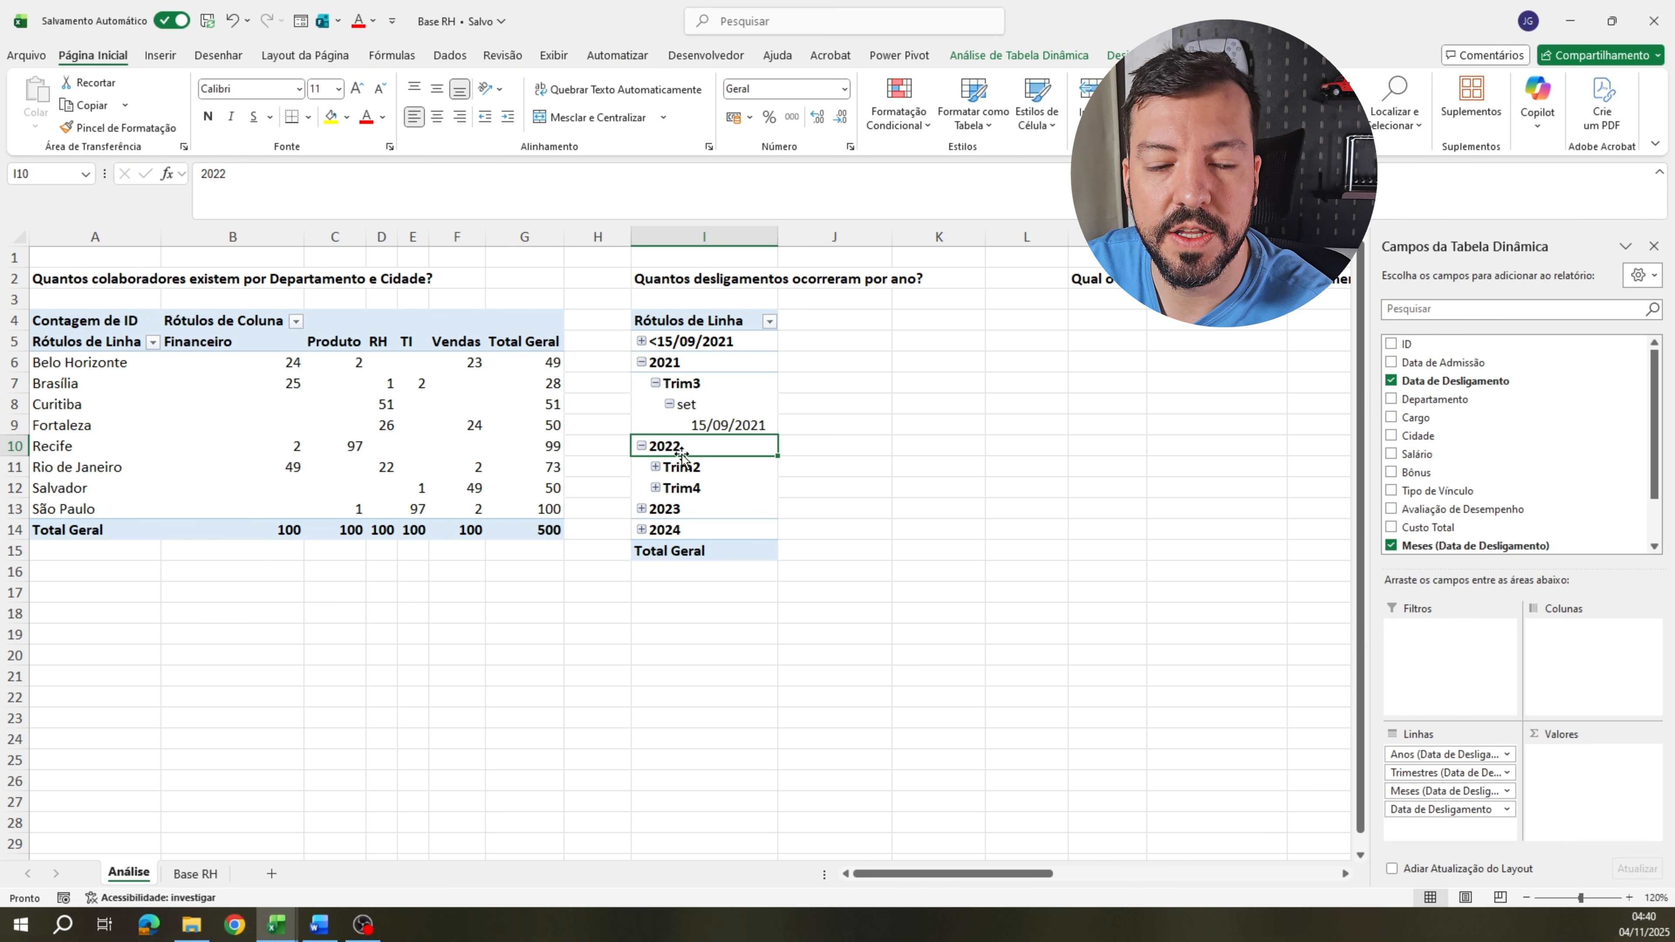
left_click(642, 447)
left_click(636, 356)
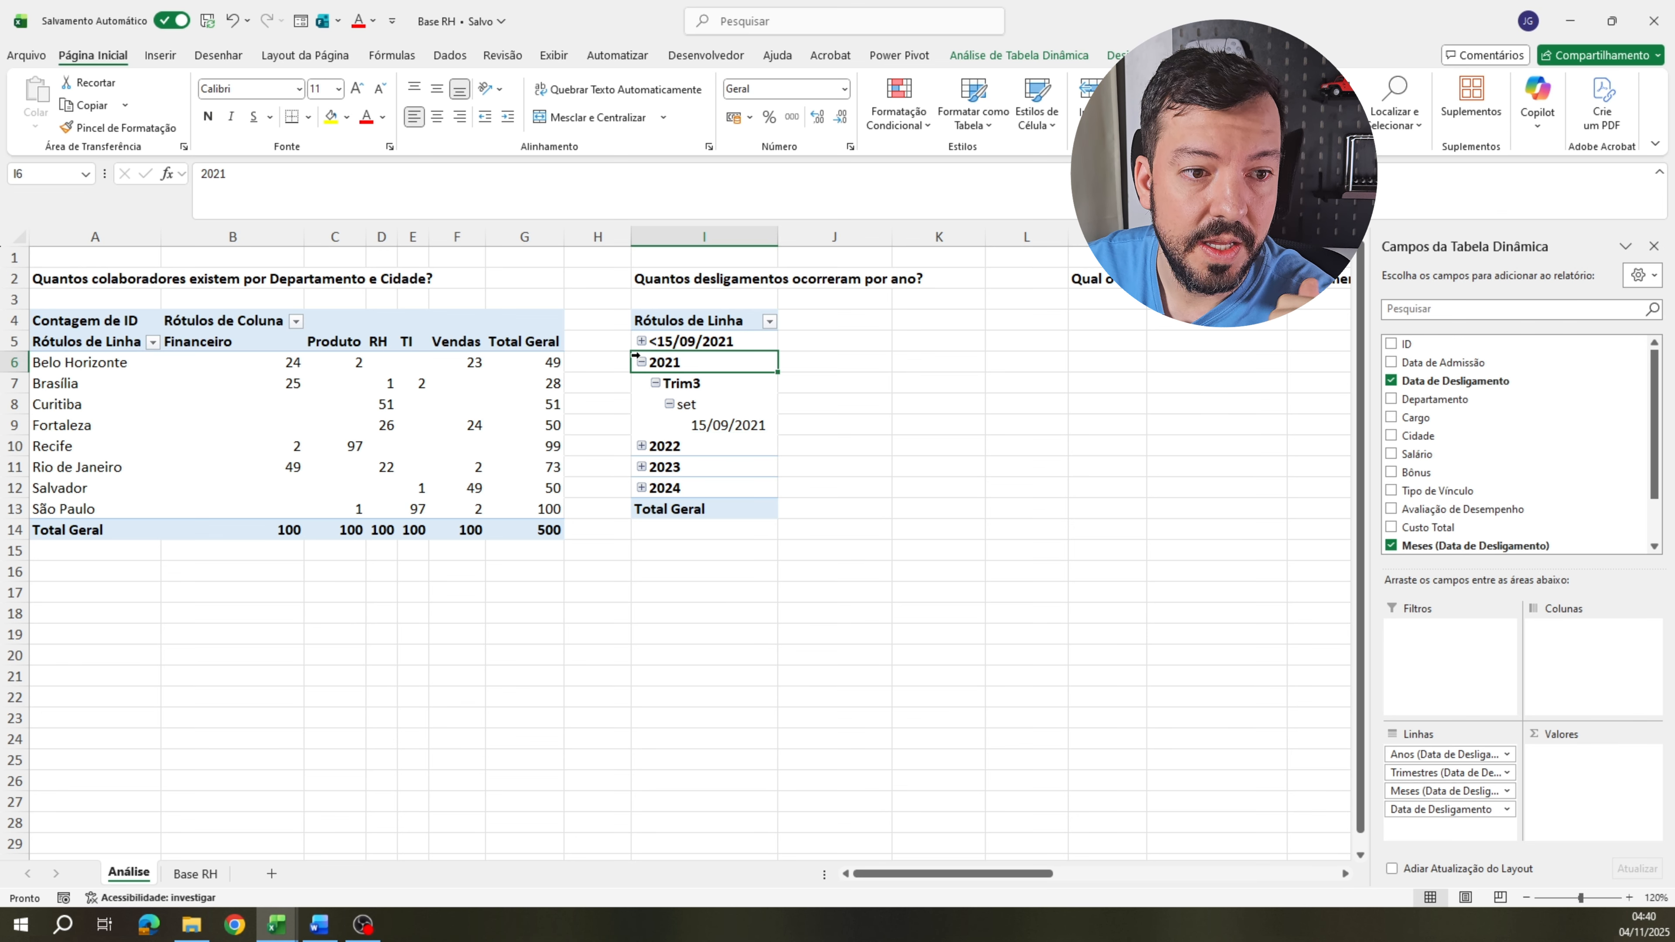
left_click(640, 360)
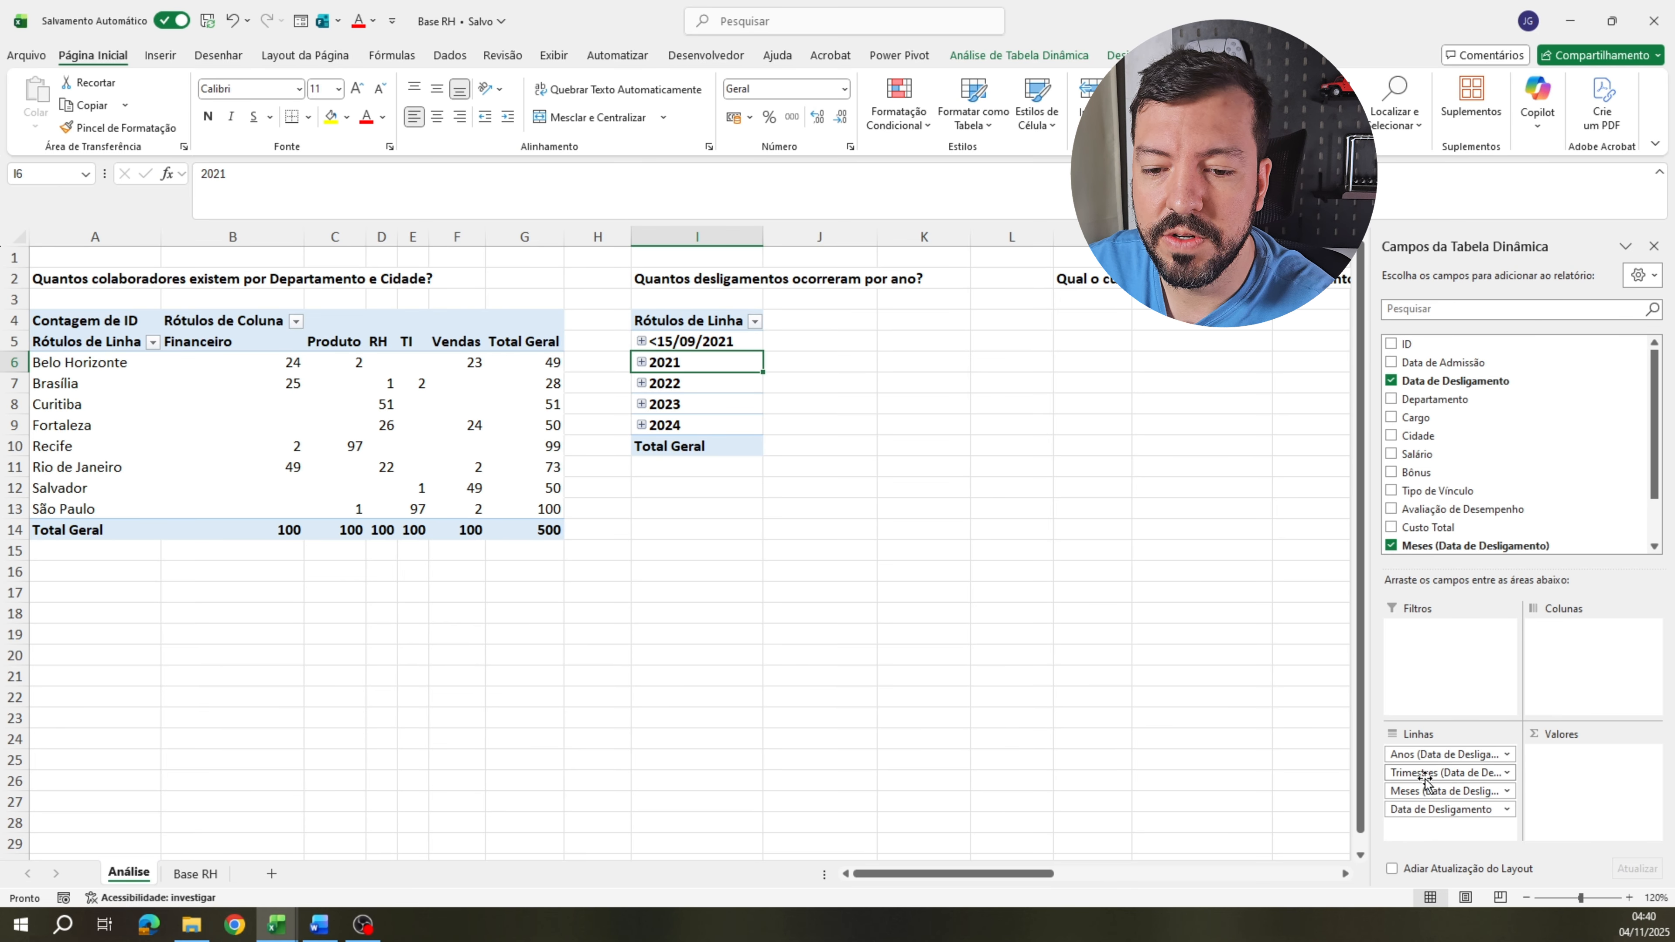
Remove Trimestres, Meses and Data de Desligamento from the terminations pivot table's rows, keeping only Anos.
left_click_drag(1424, 780, 1424, 541)
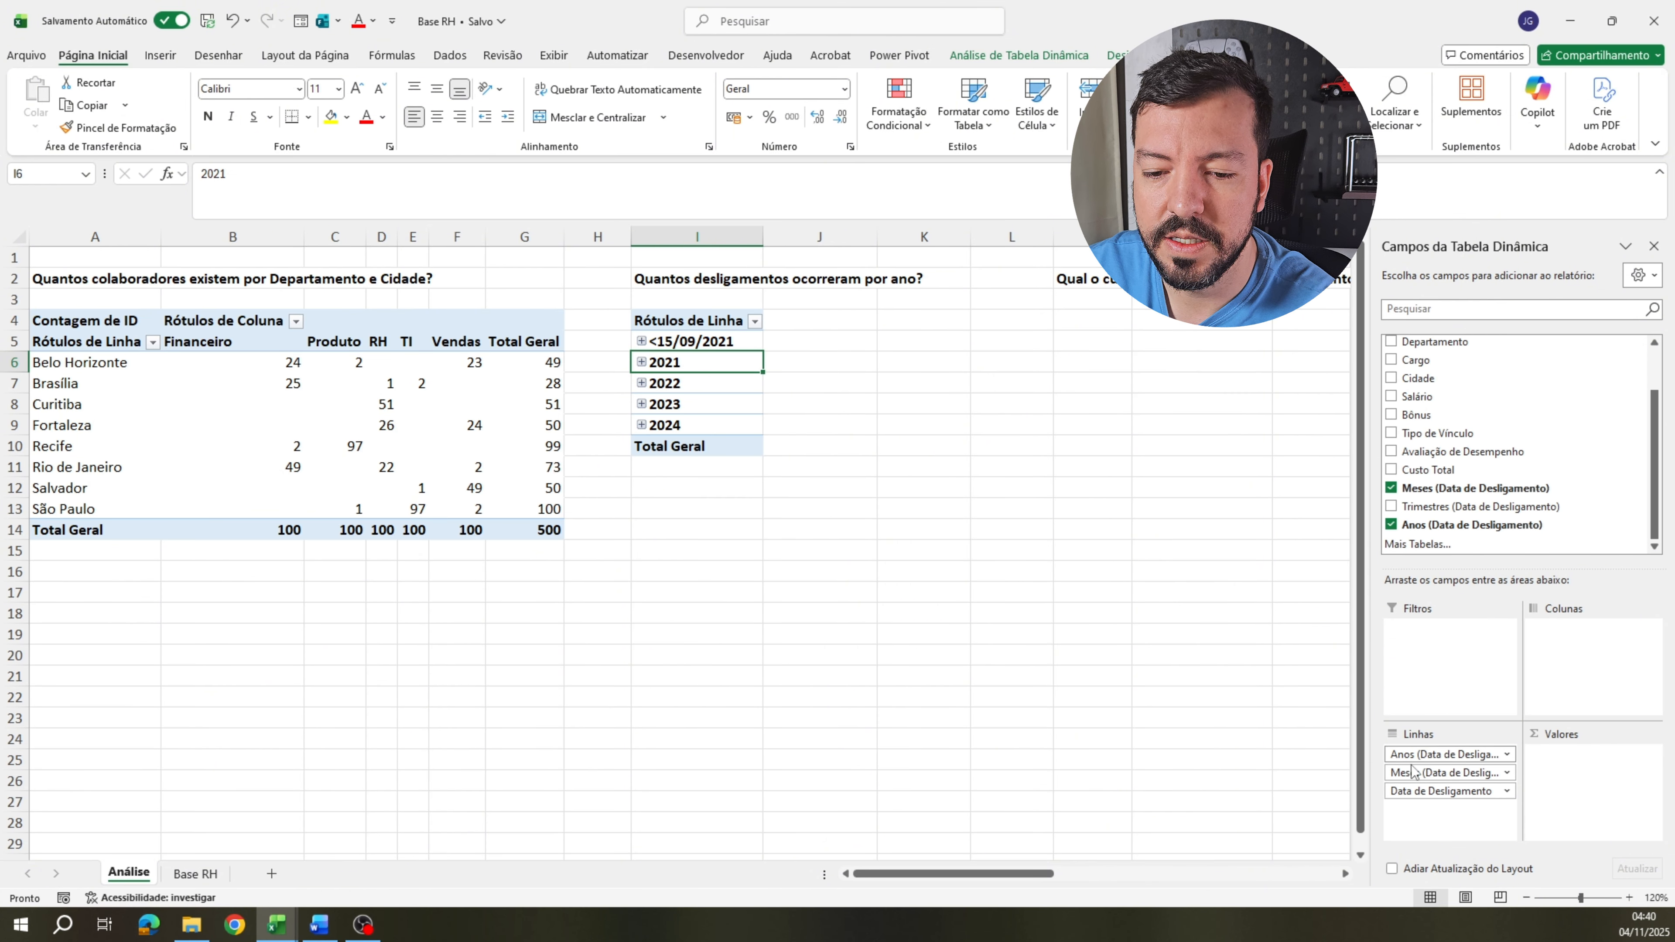
left_click_drag(1411, 770, 1461, 531)
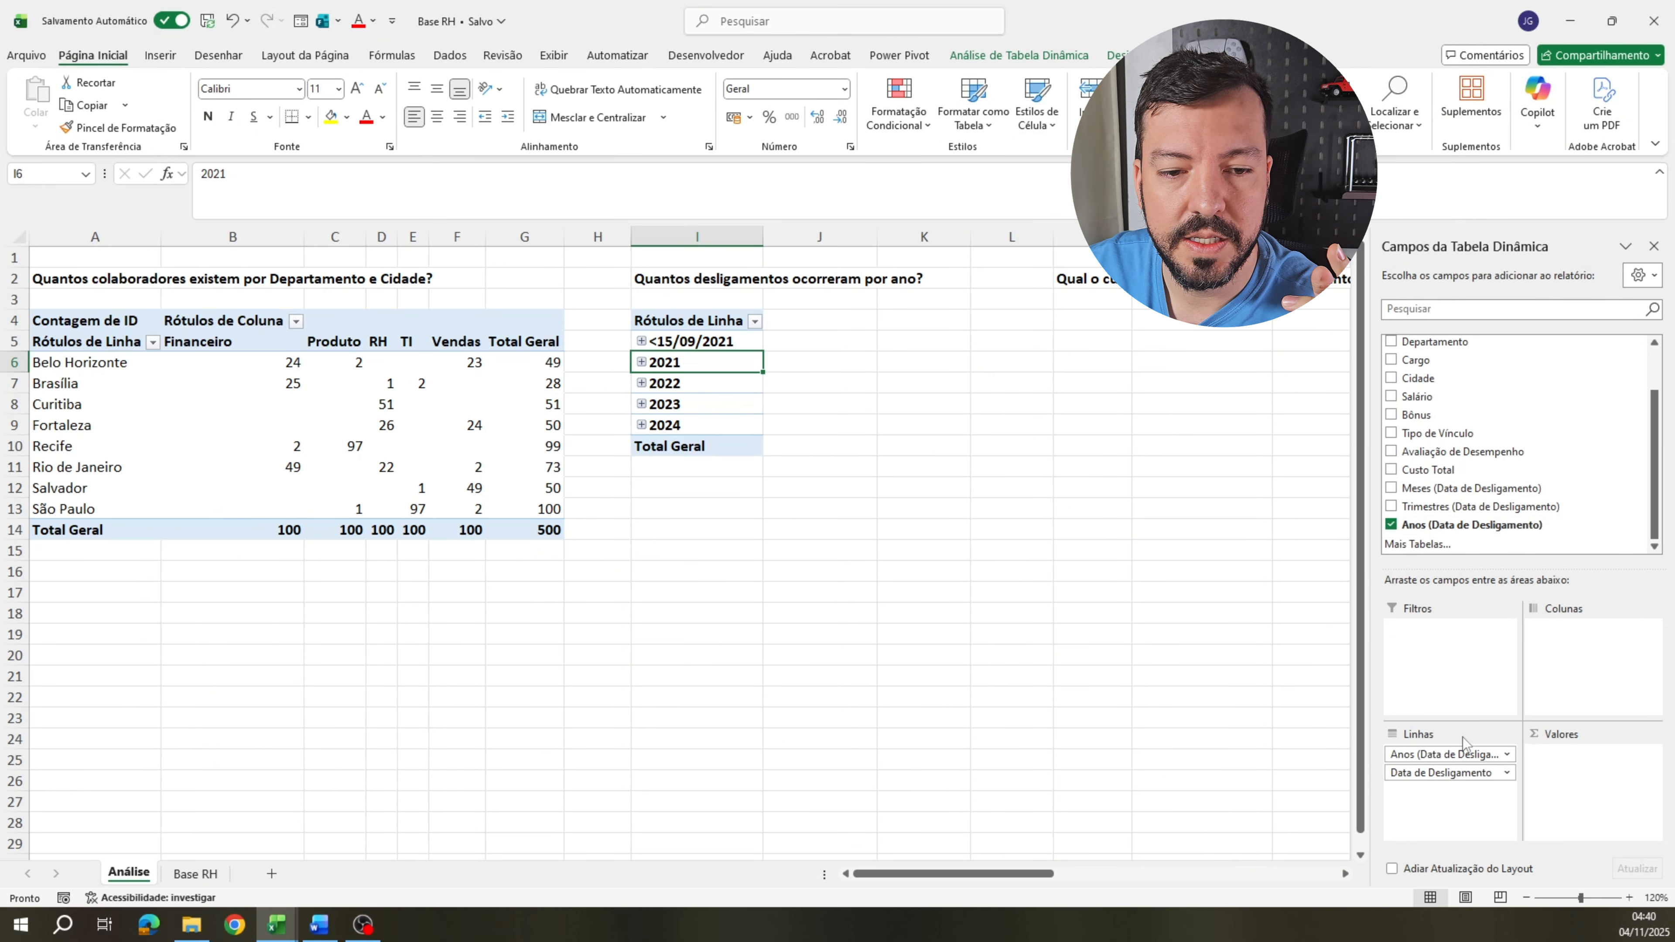
left_click_drag(1444, 773, 1450, 462)
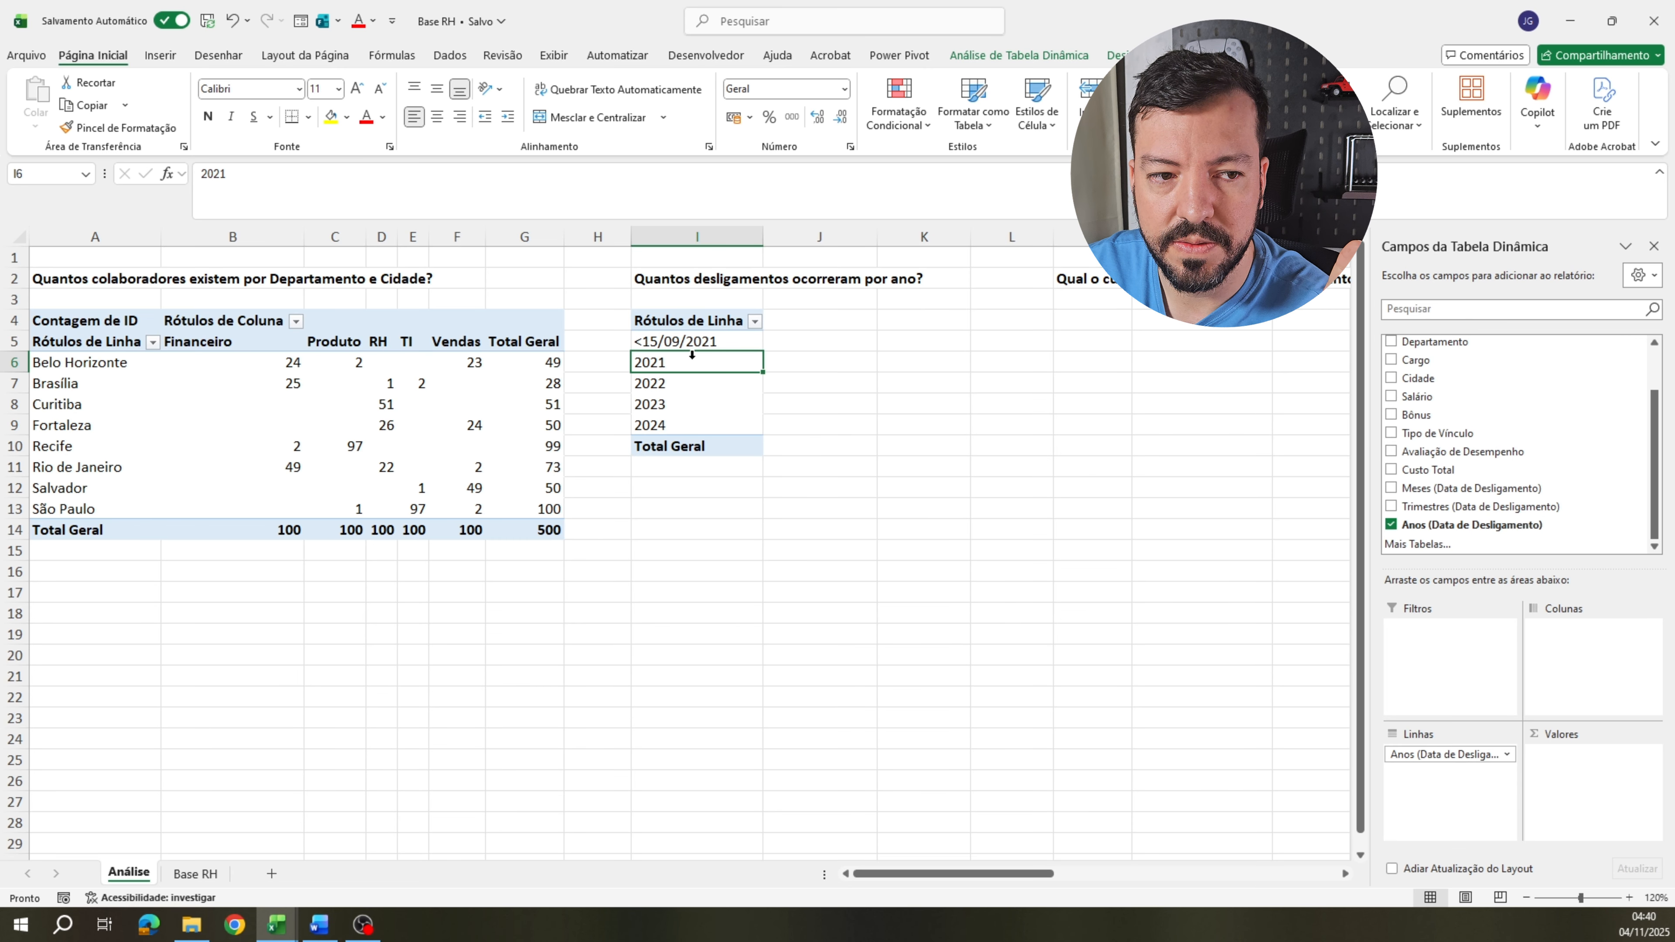
Filter the terminations pivot table's row labels to exclude the <15/09/2021 item.
key("Up")
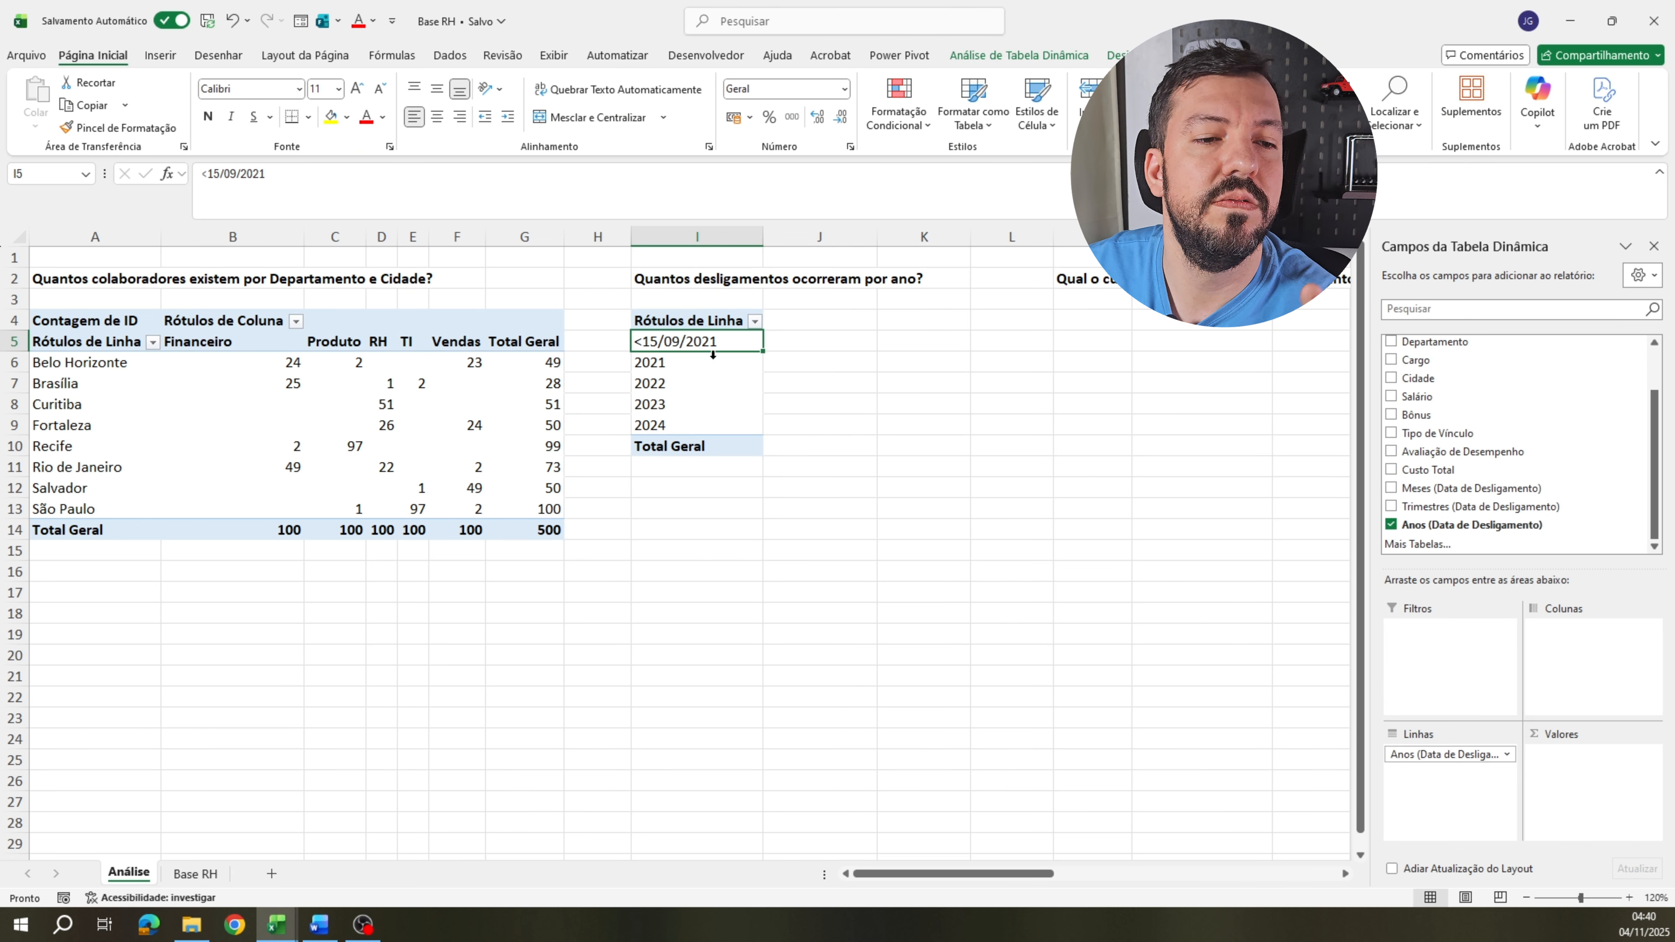
left_click(687, 359)
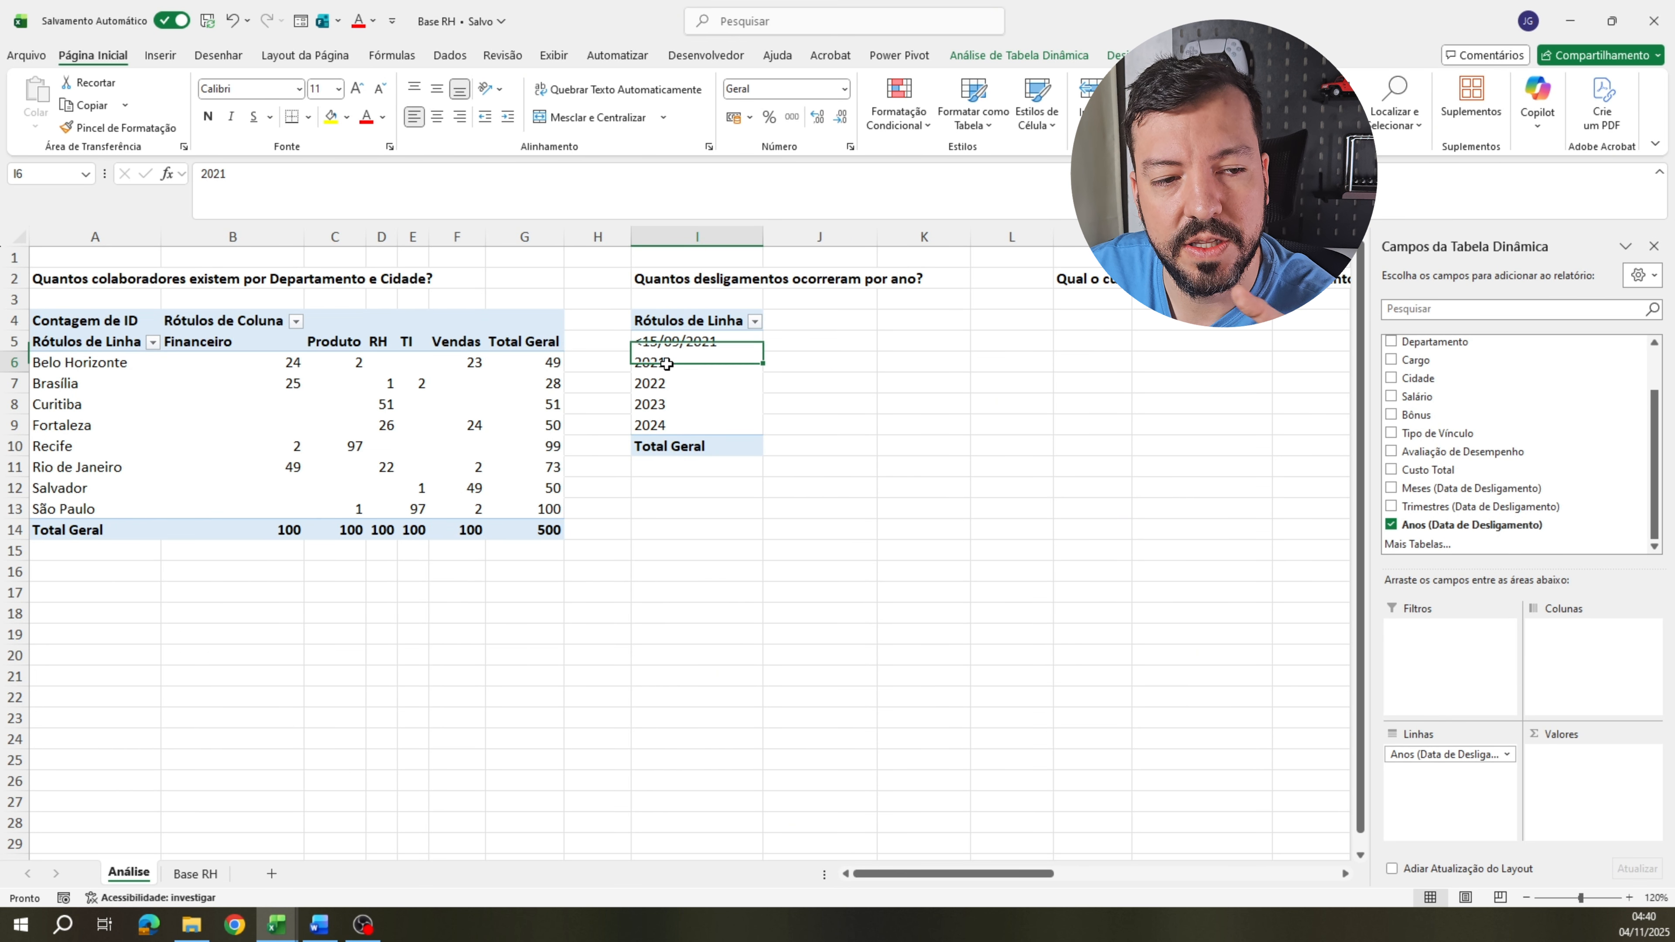
left_click(699, 341)
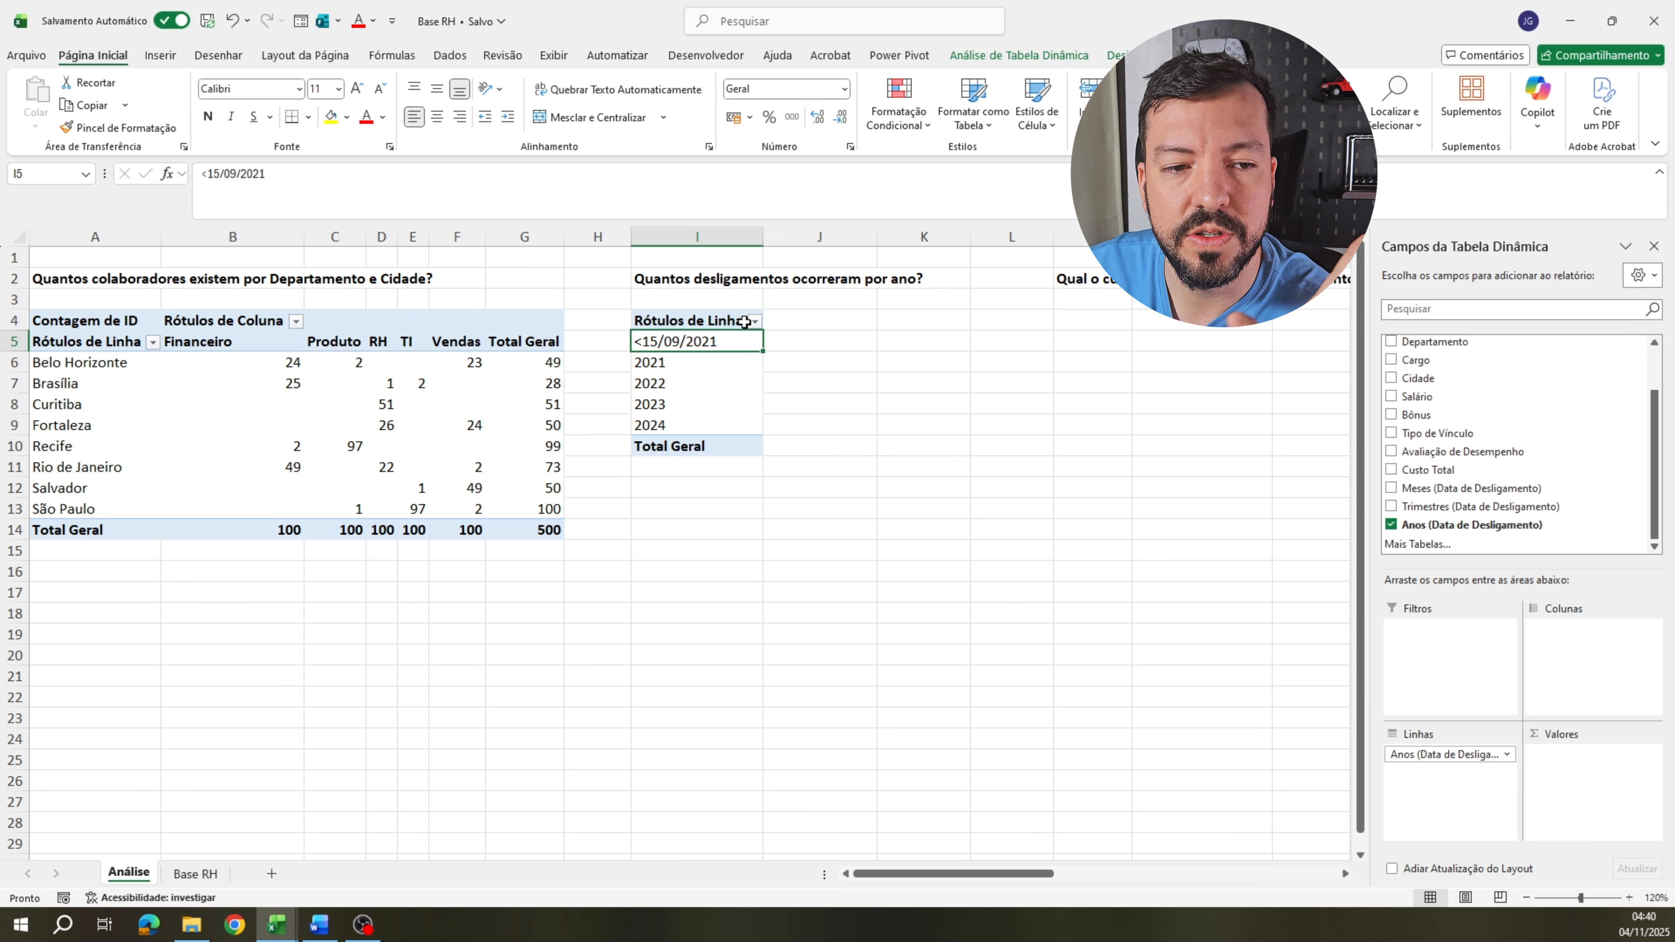
left_click(754, 320)
left_click(558, 538)
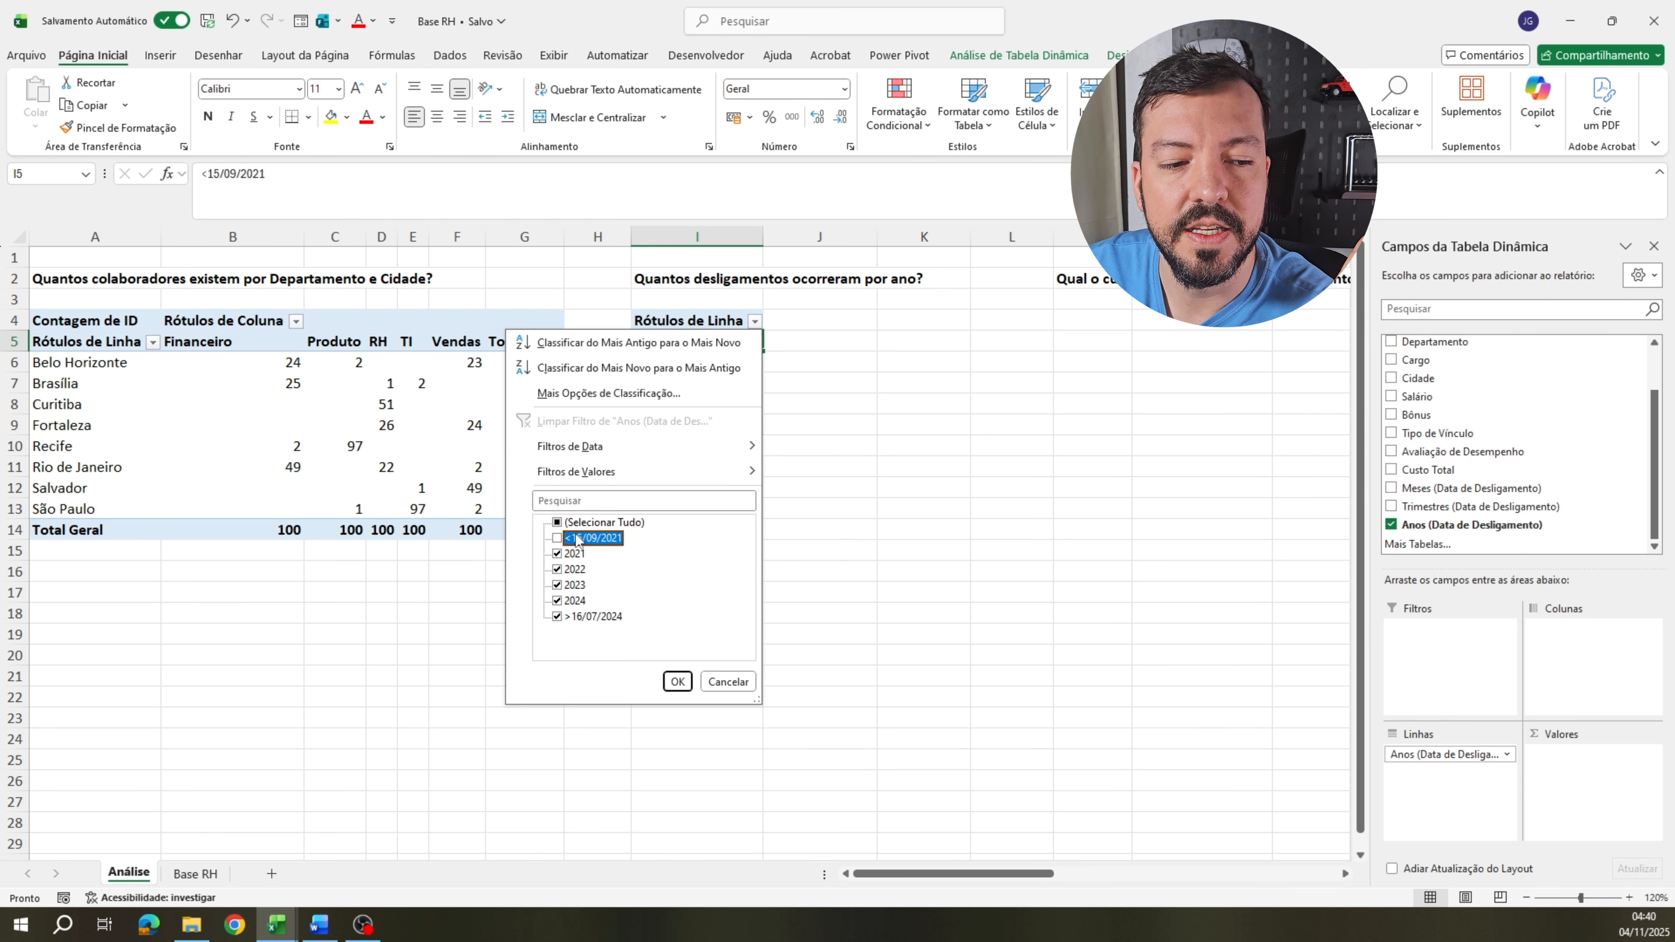
left_click(677, 681)
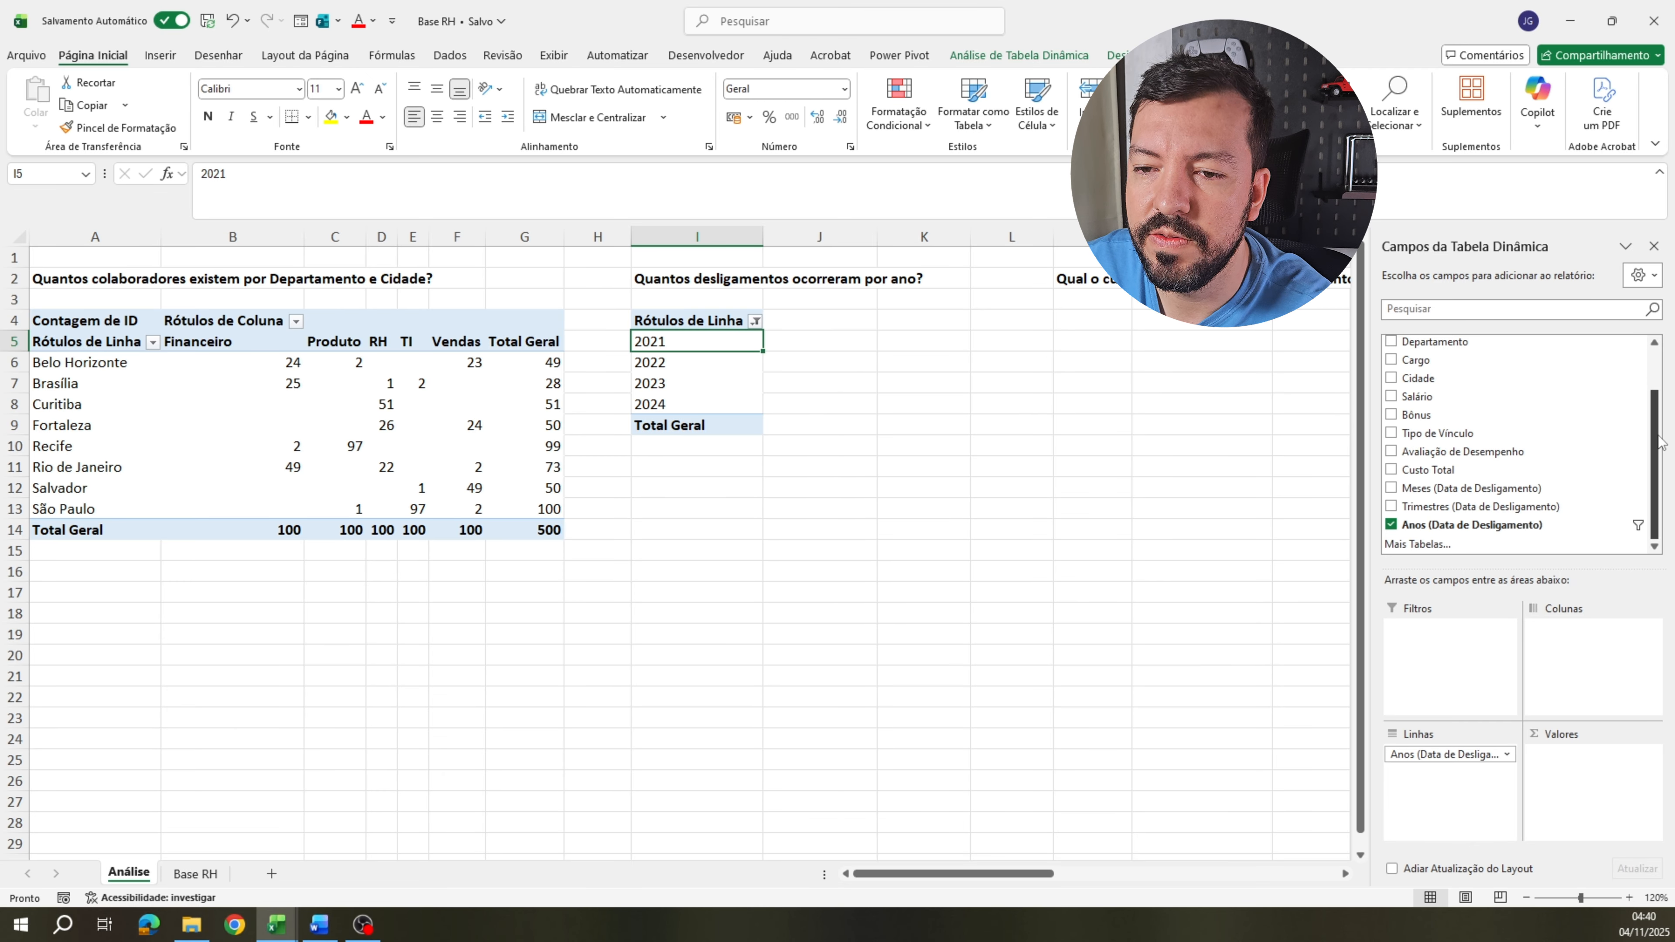
Add ID as the value field of the terminations pivot table and check the count for each year.
left_click_drag(1656, 424, 1657, 384)
left_click_drag(1406, 344, 1587, 793)
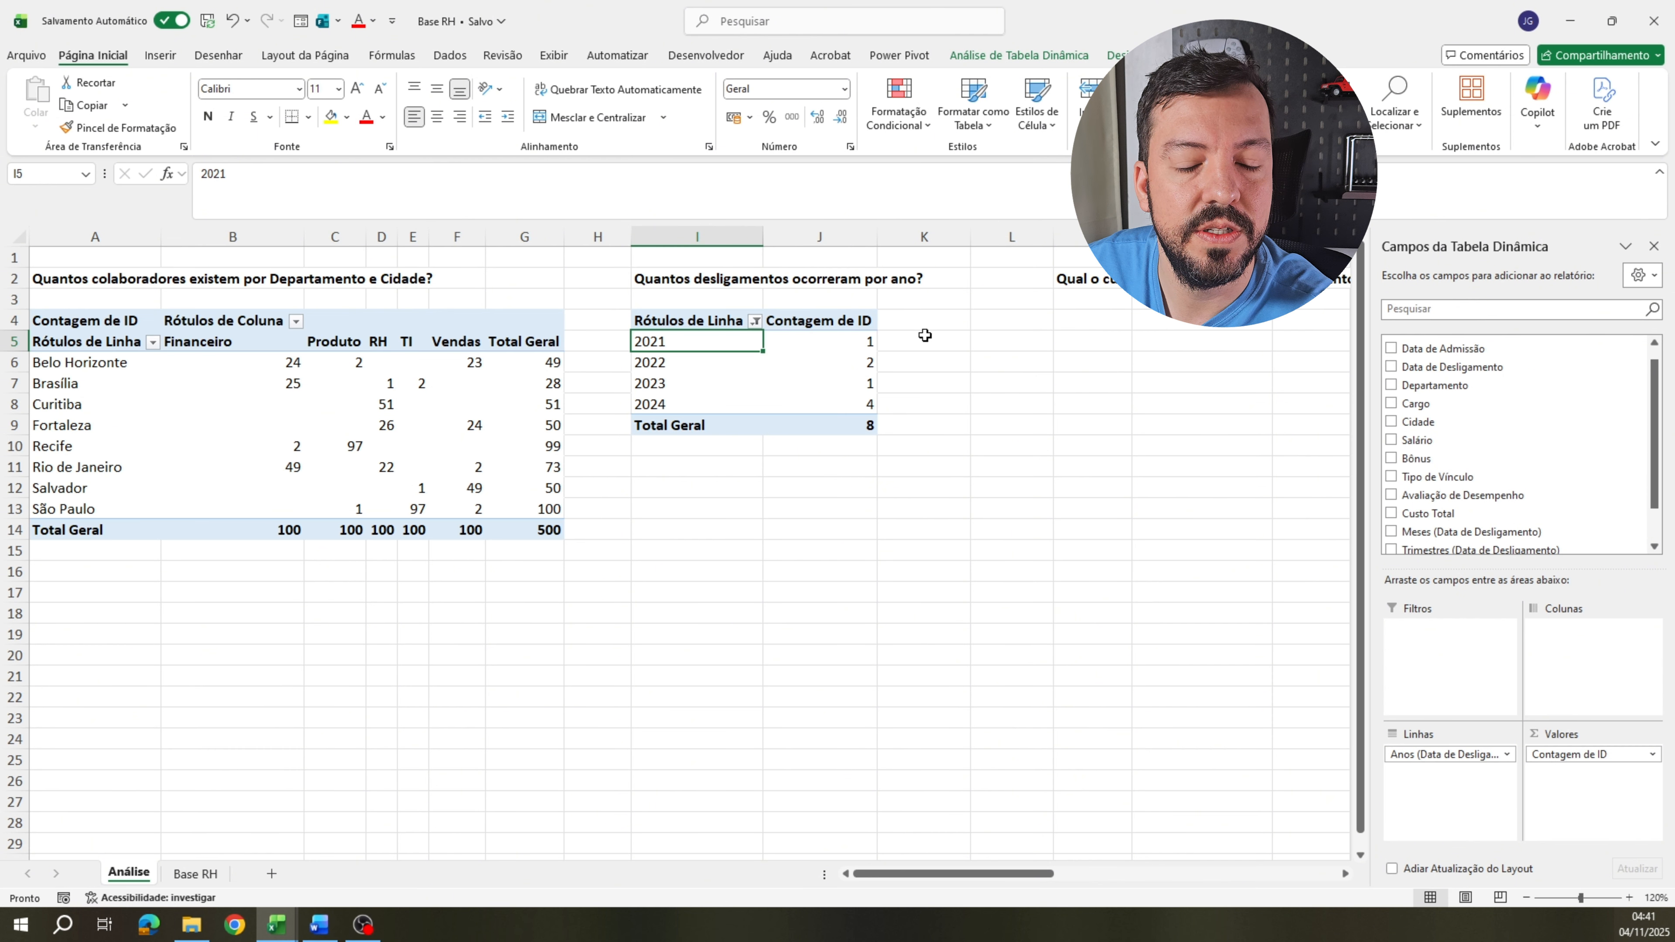
left_click(867, 344)
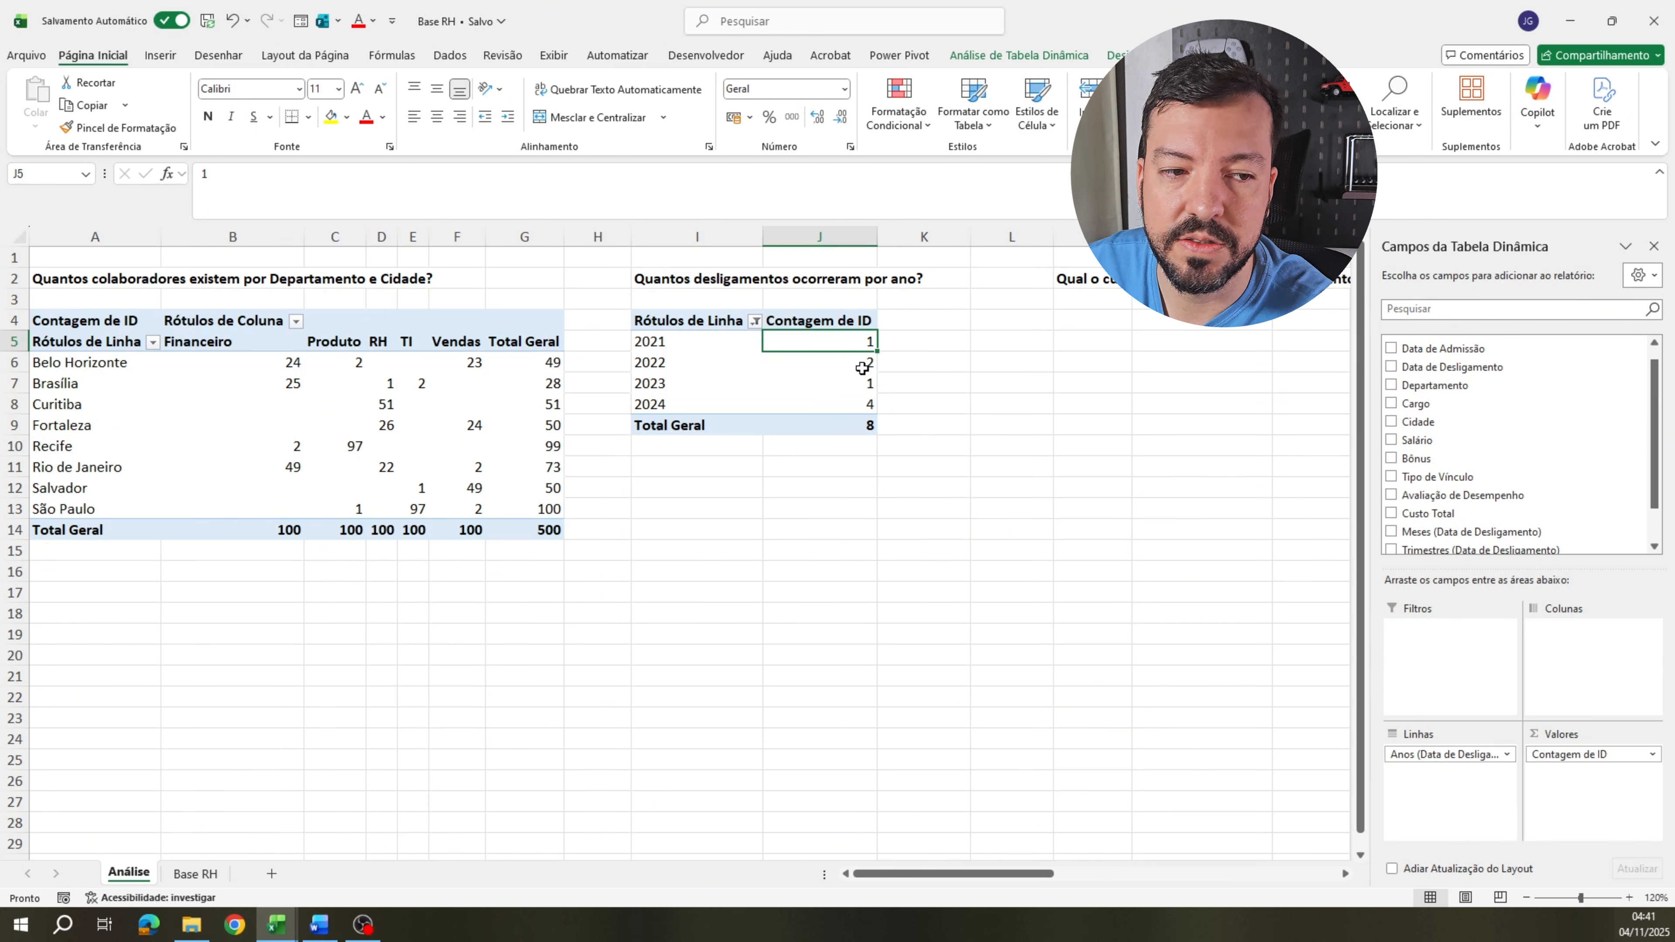
left_click(867, 362)
left_click(867, 381)
left_click(863, 407)
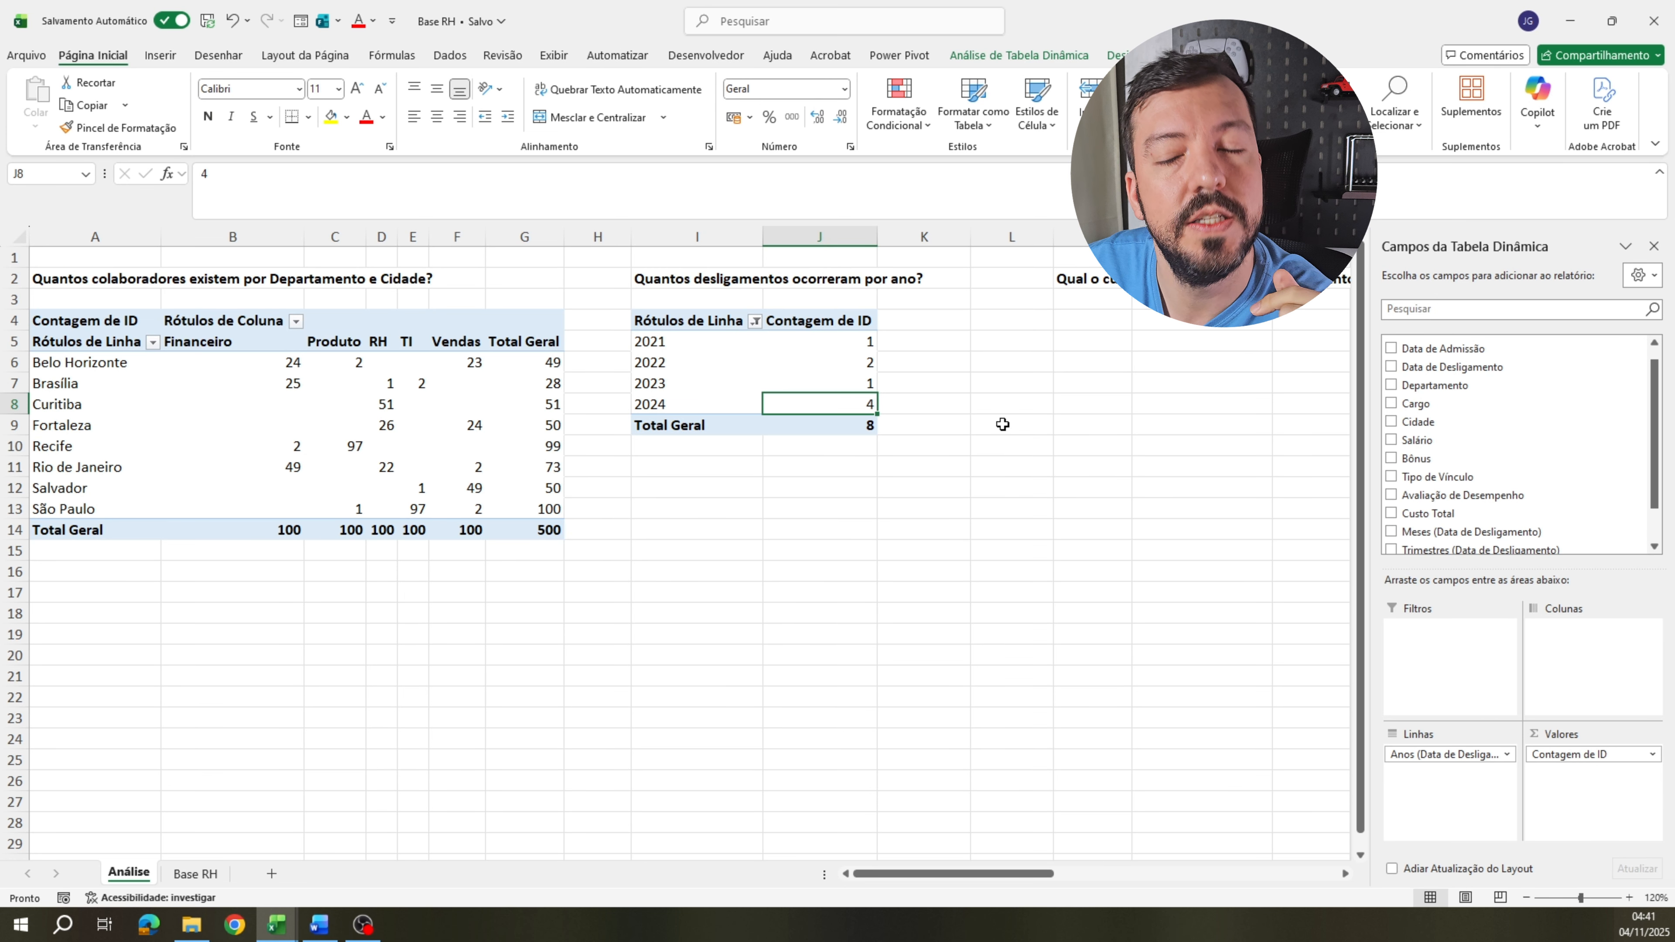
Copy the terminations pivot table to cell M4 under the payroll cost by Departamento question.
left_click(1115, 318)
scroll(1114, 317, "right", 5)
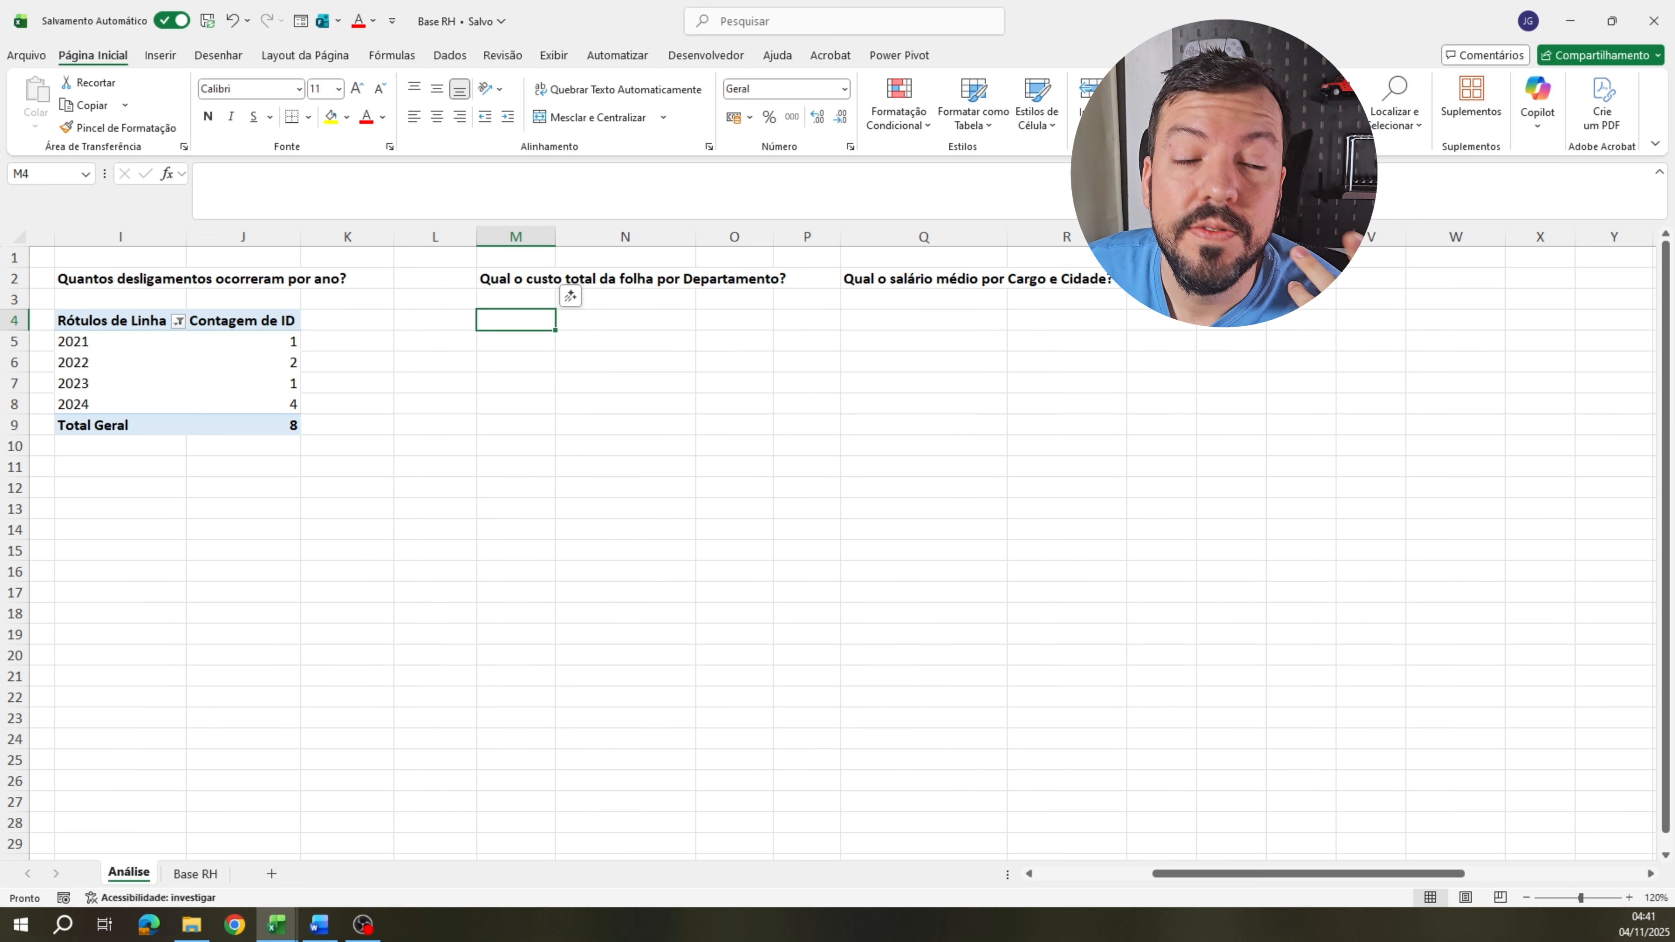
left_click(682, 469)
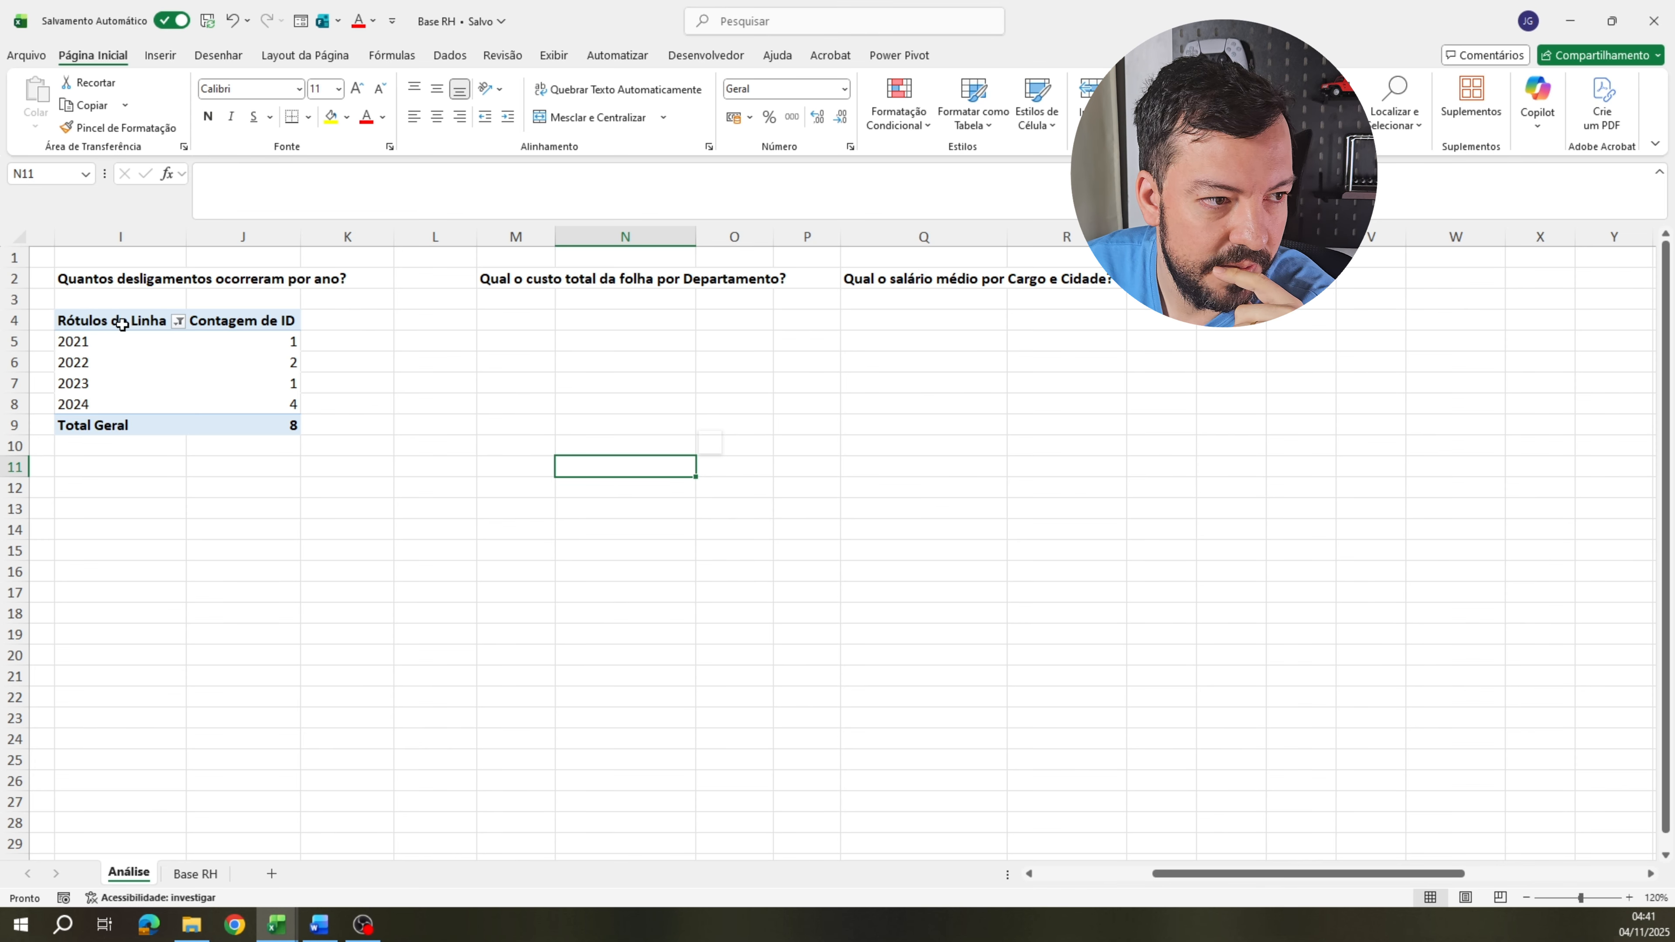
left_click_drag(124, 322, 218, 425)
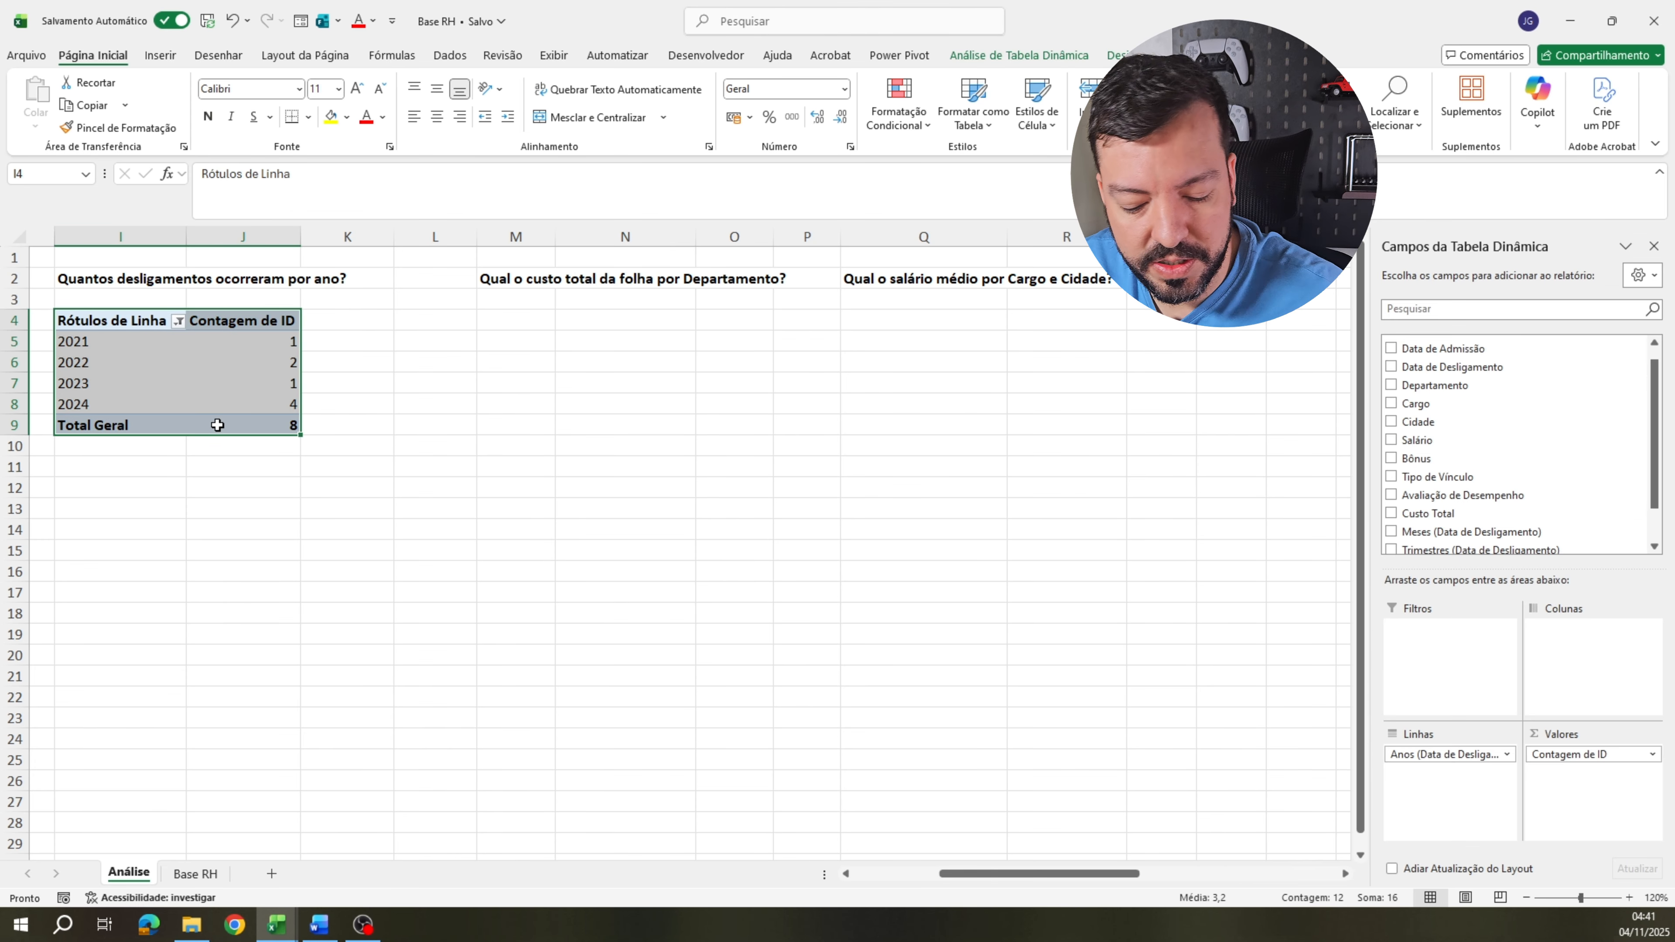
key("ctrl+c")
left_click(512, 320)
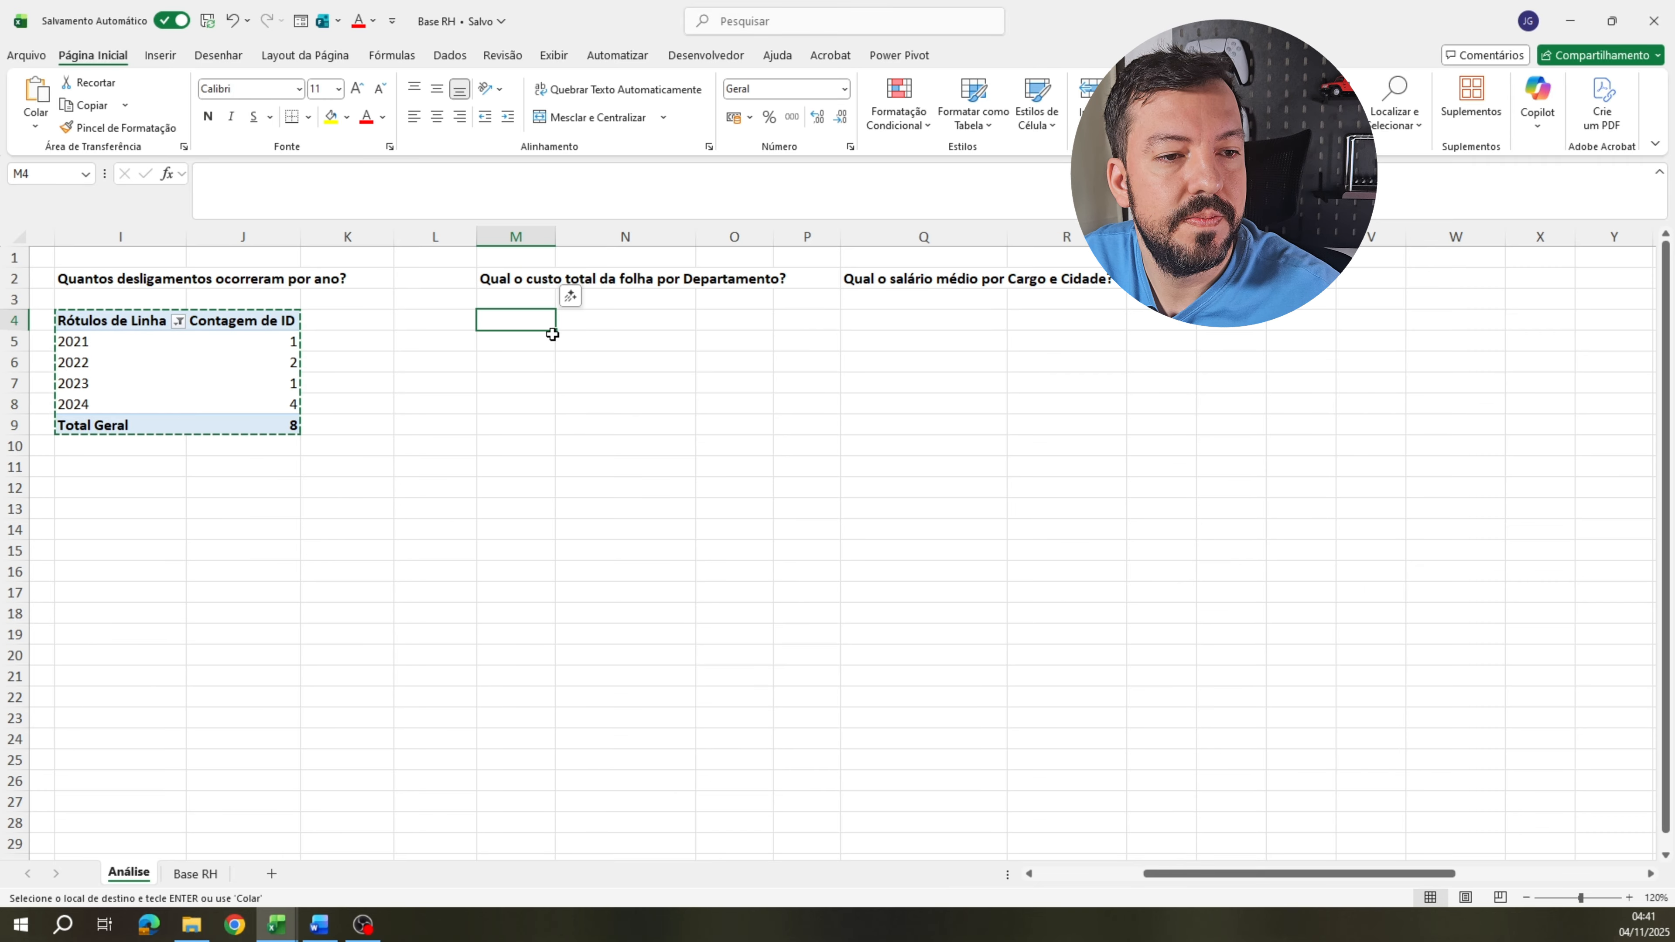
key("ctrl+v")
left_click(643, 379)
left_click(517, 317)
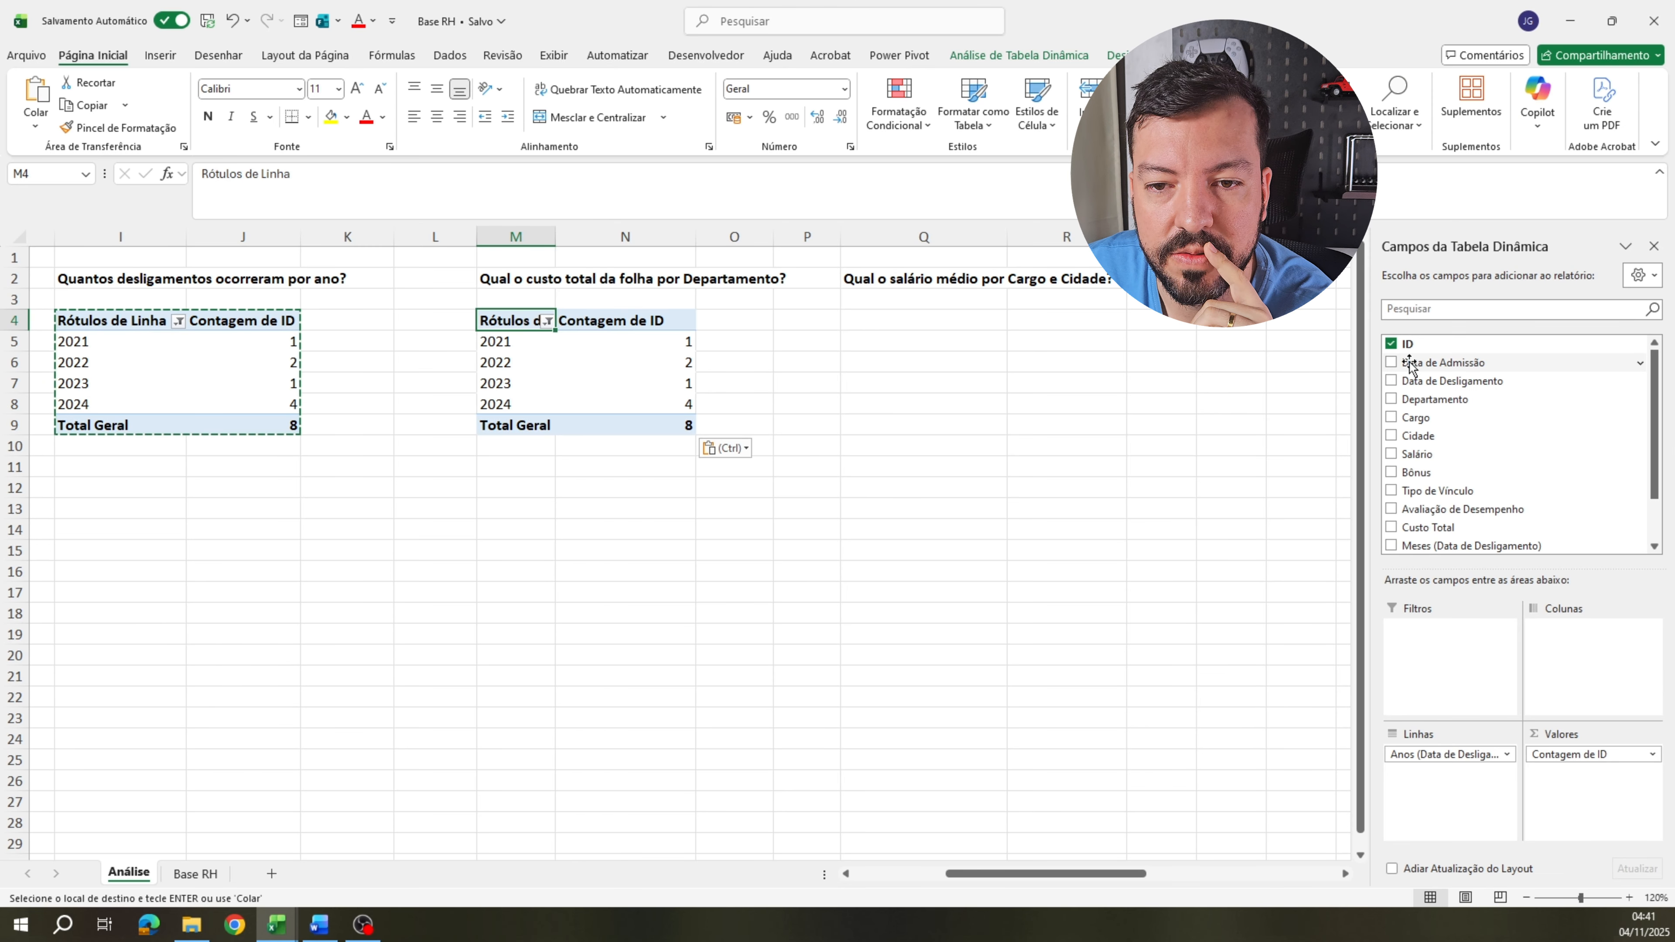
Clear the ID and Anos (Data de Desligamento) fields from the copied pivot table at M4.
left_click(1391, 344)
scroll(1391, 396, "down", 1)
left_click(1391, 524)
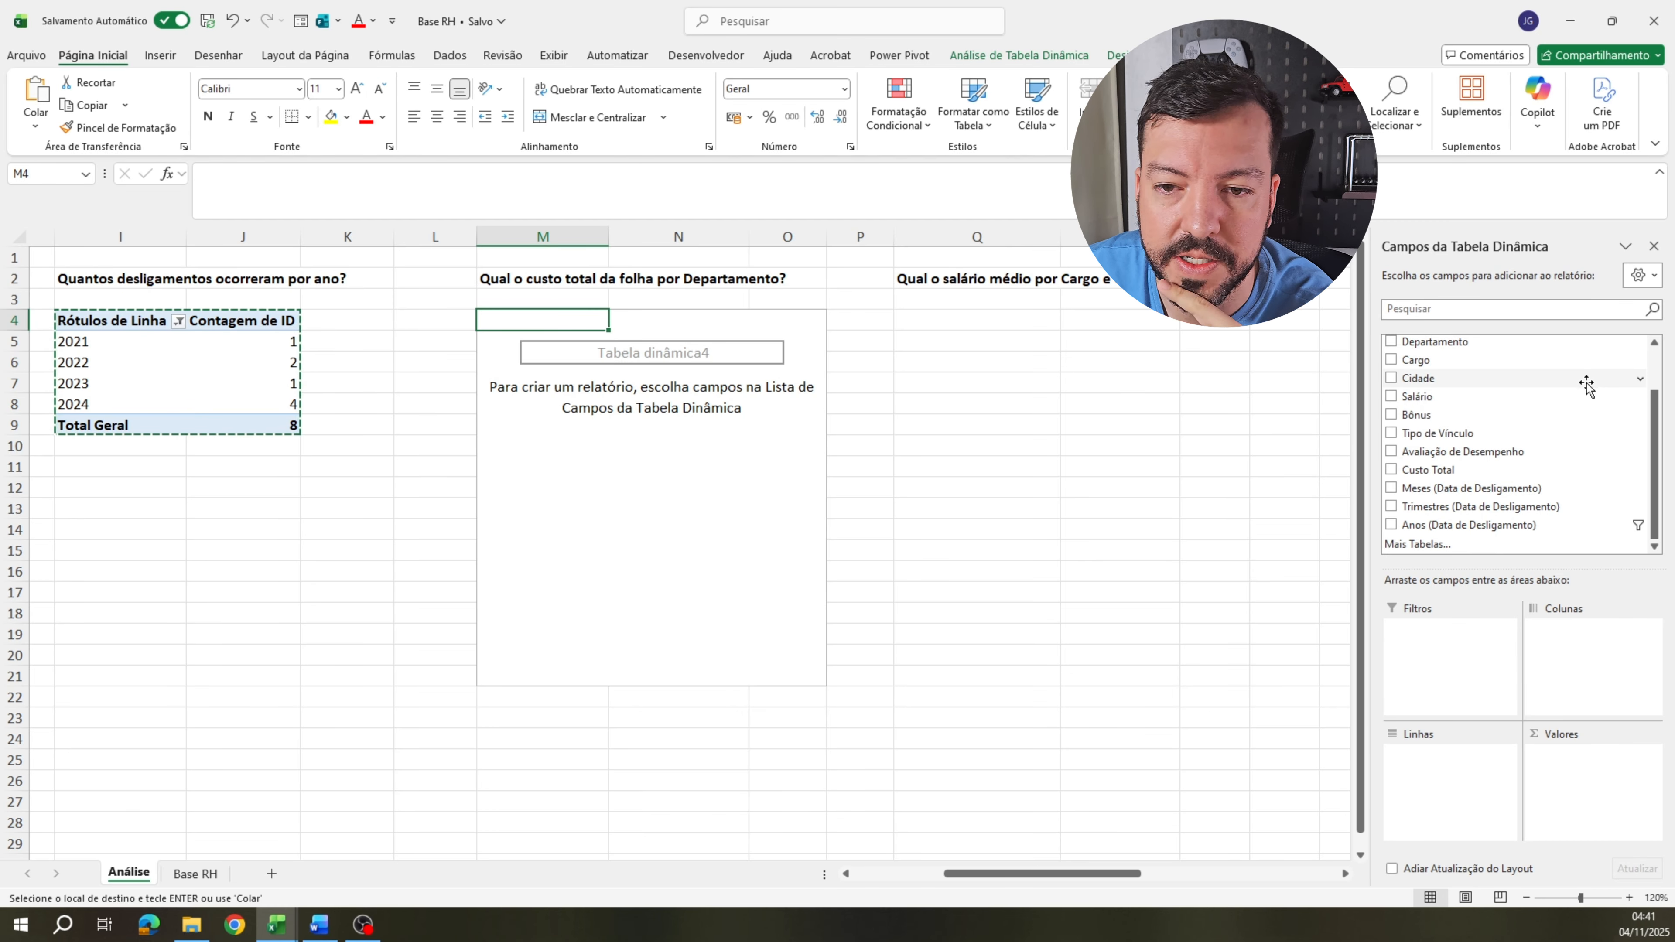
Lay out the pivot table at M4 with Departamento as rows and the sum of Custo Total as values.
scroll(1459, 430, "up", 1)
left_click_drag(1436, 383, 1441, 777)
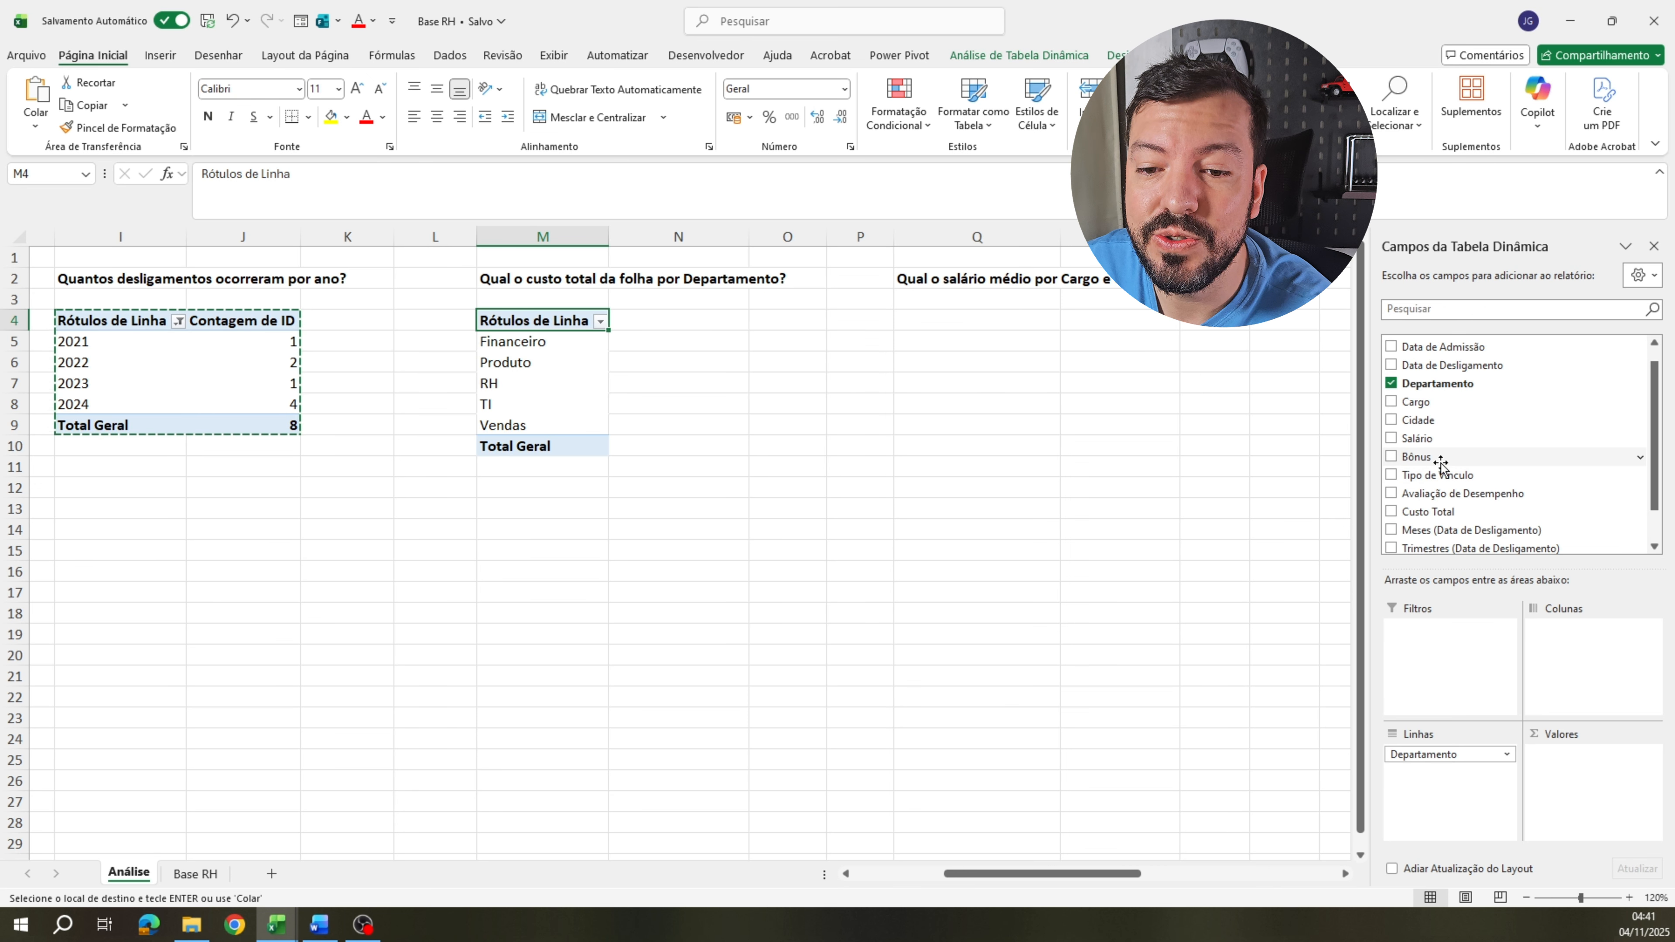
scroll(1438, 475, "down", 2)
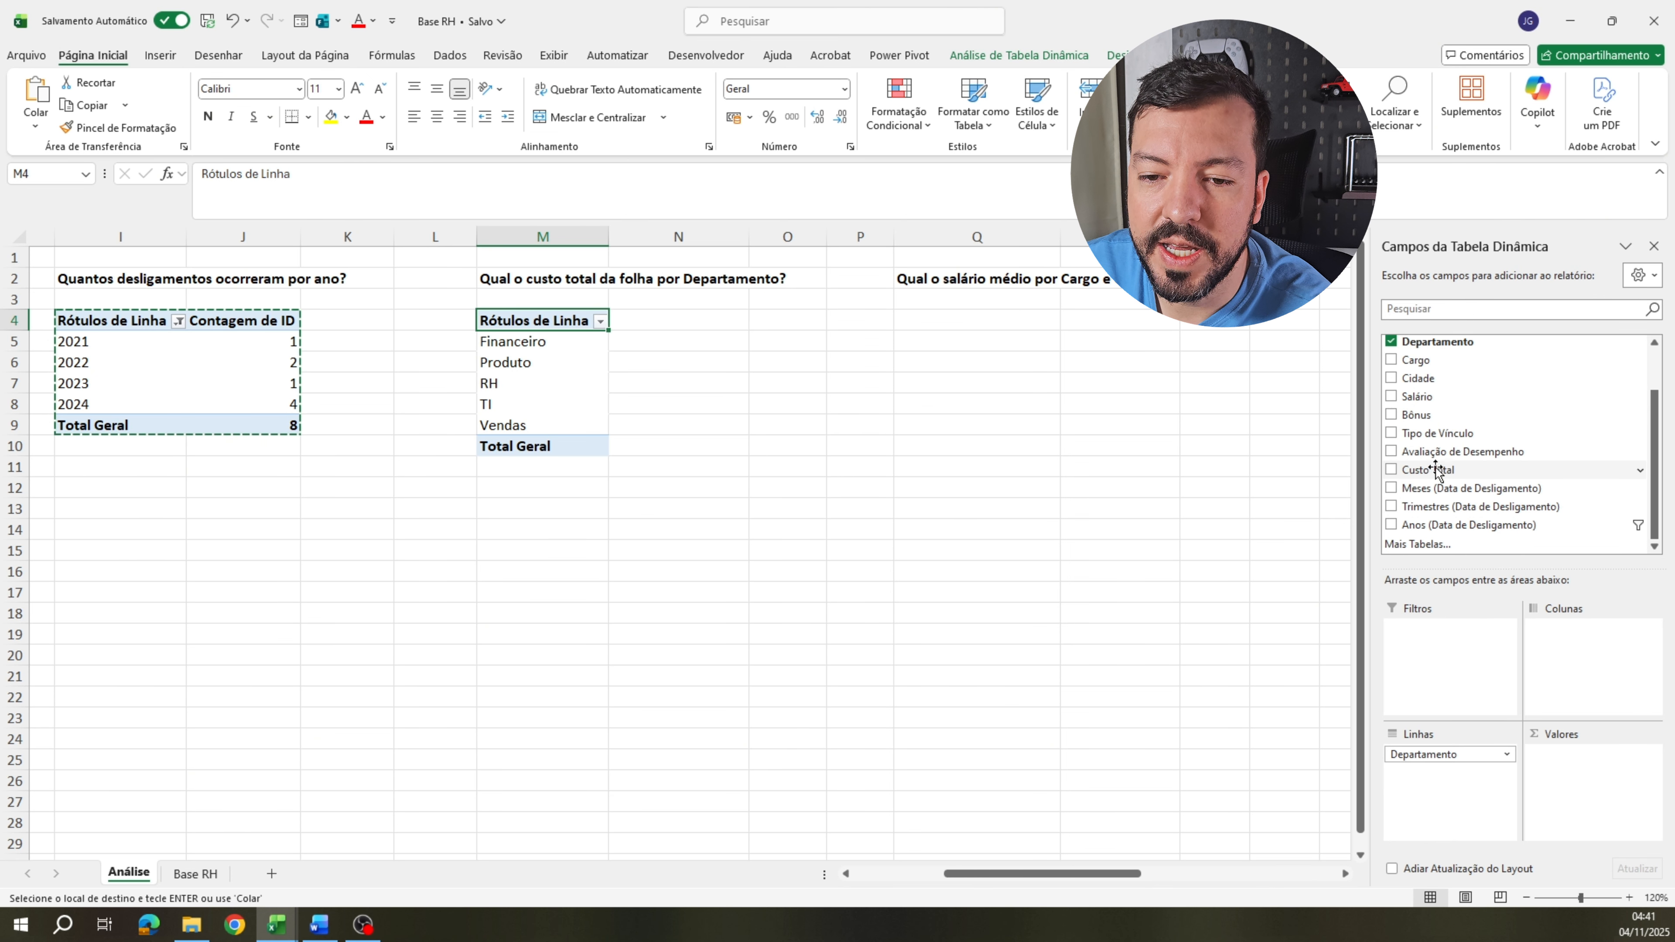
left_click_drag(1434, 469, 1578, 795)
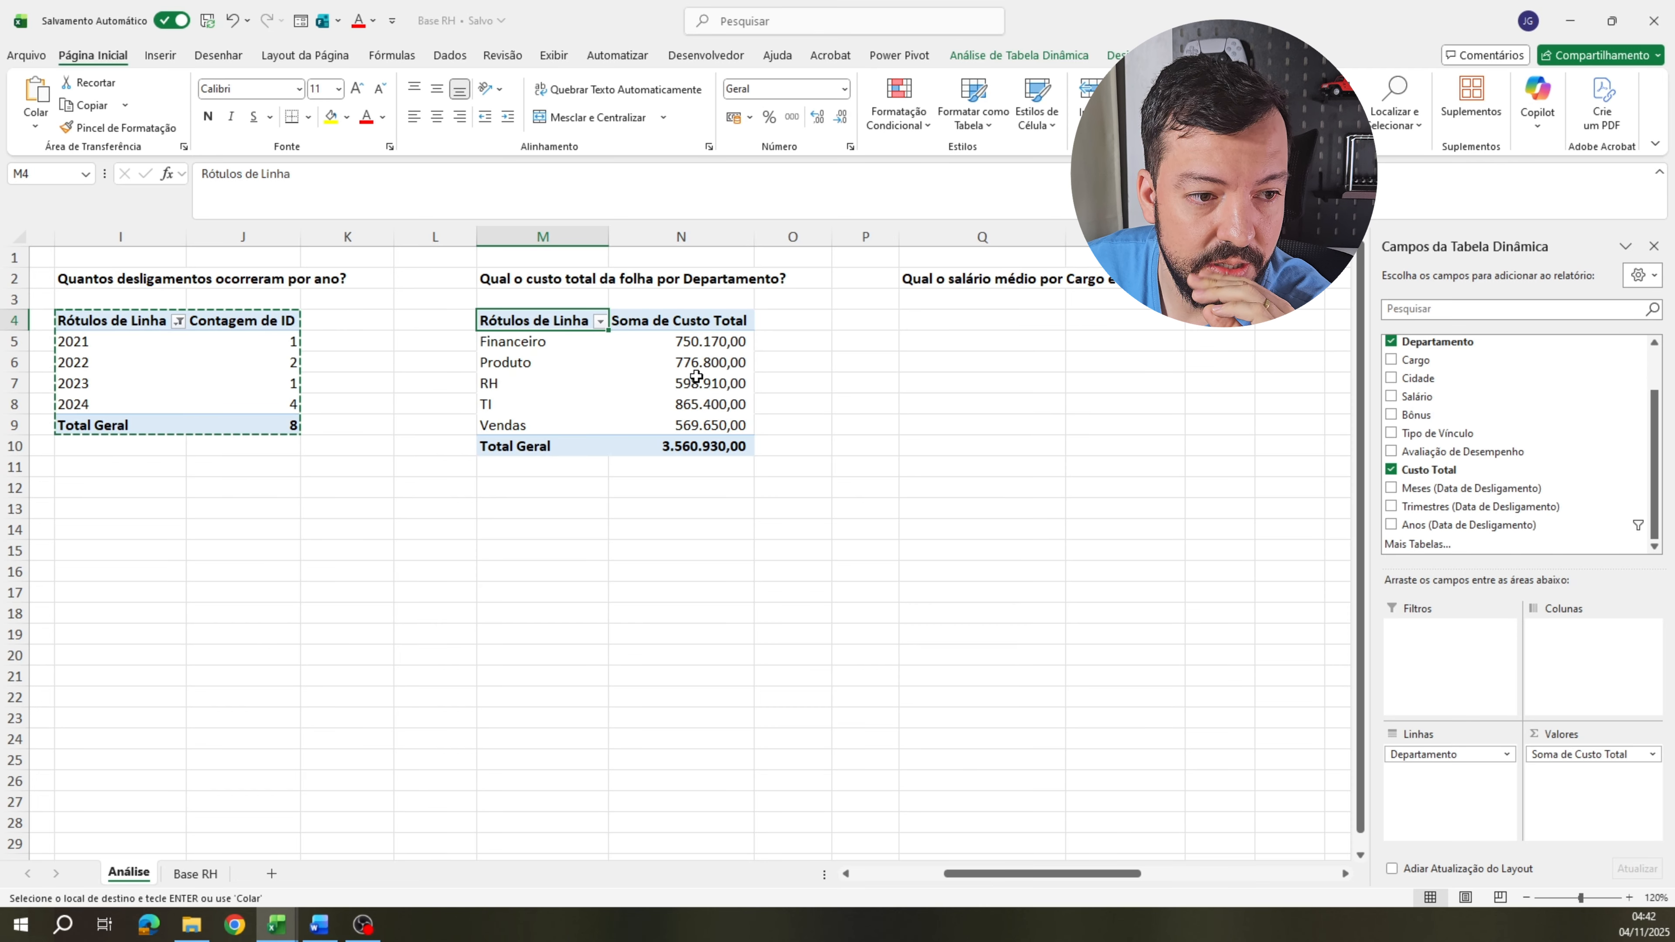
left_click(738, 443)
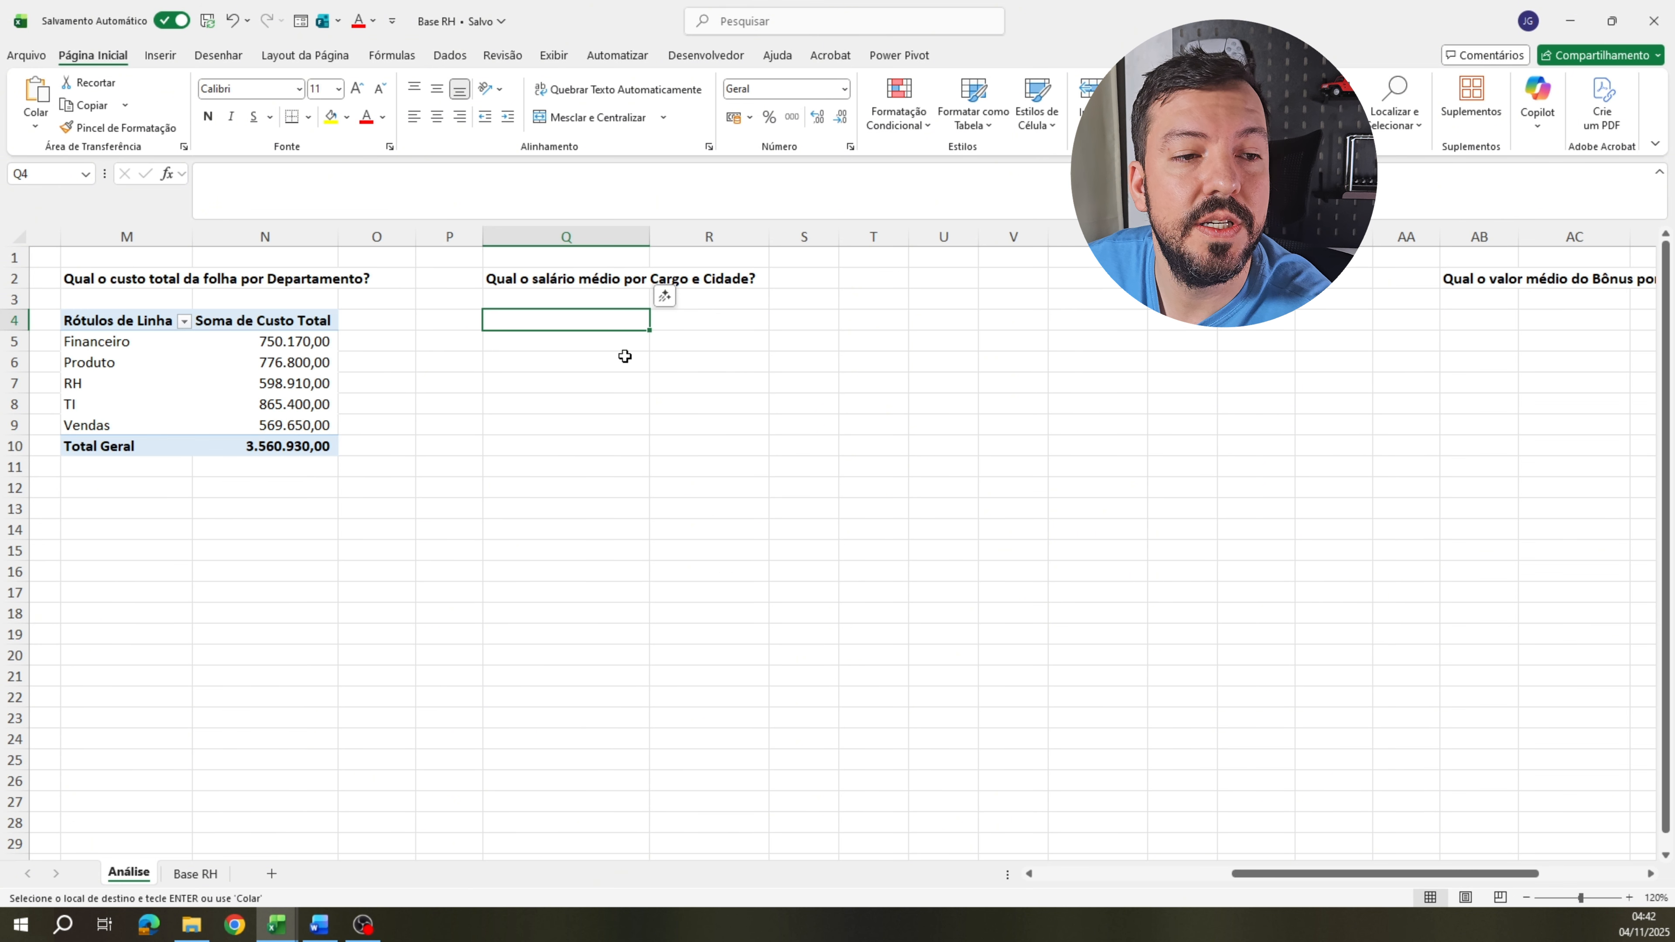
Copy the payroll cost pivot table to cell Q4 and clear the copy's Departamento and Custo Total fields.
left_click(624, 356)
left_click(624, 324)
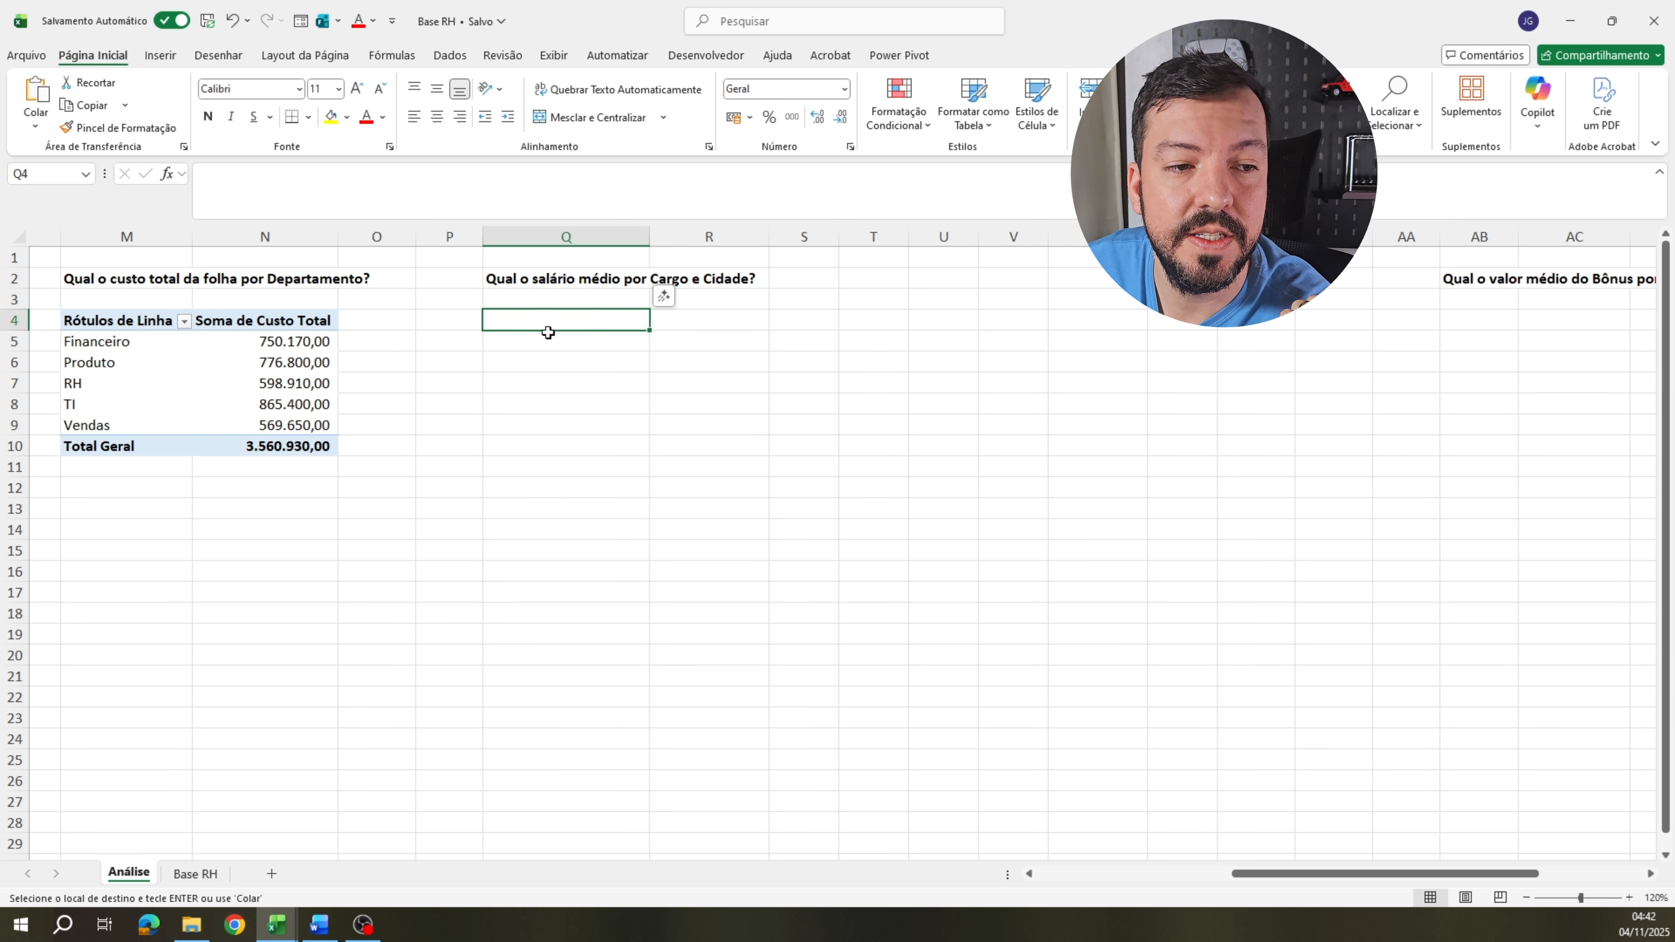
left_click_drag(132, 320, 273, 450)
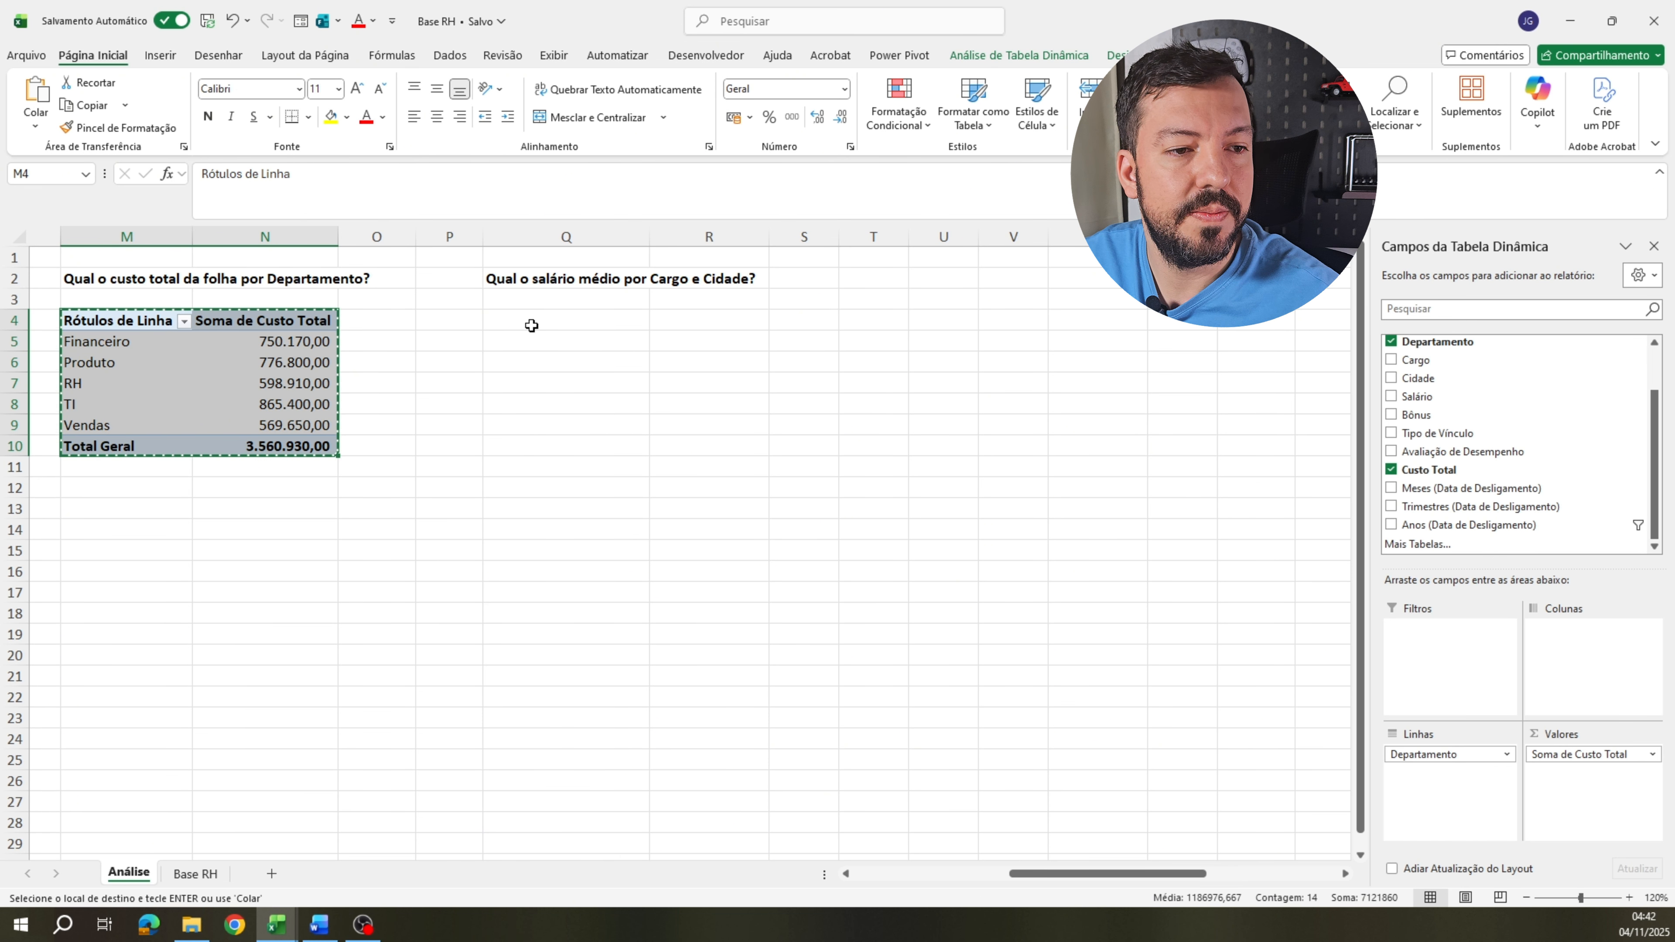
left_click(532, 326)
key("ctrl+v")
left_click(630, 386)
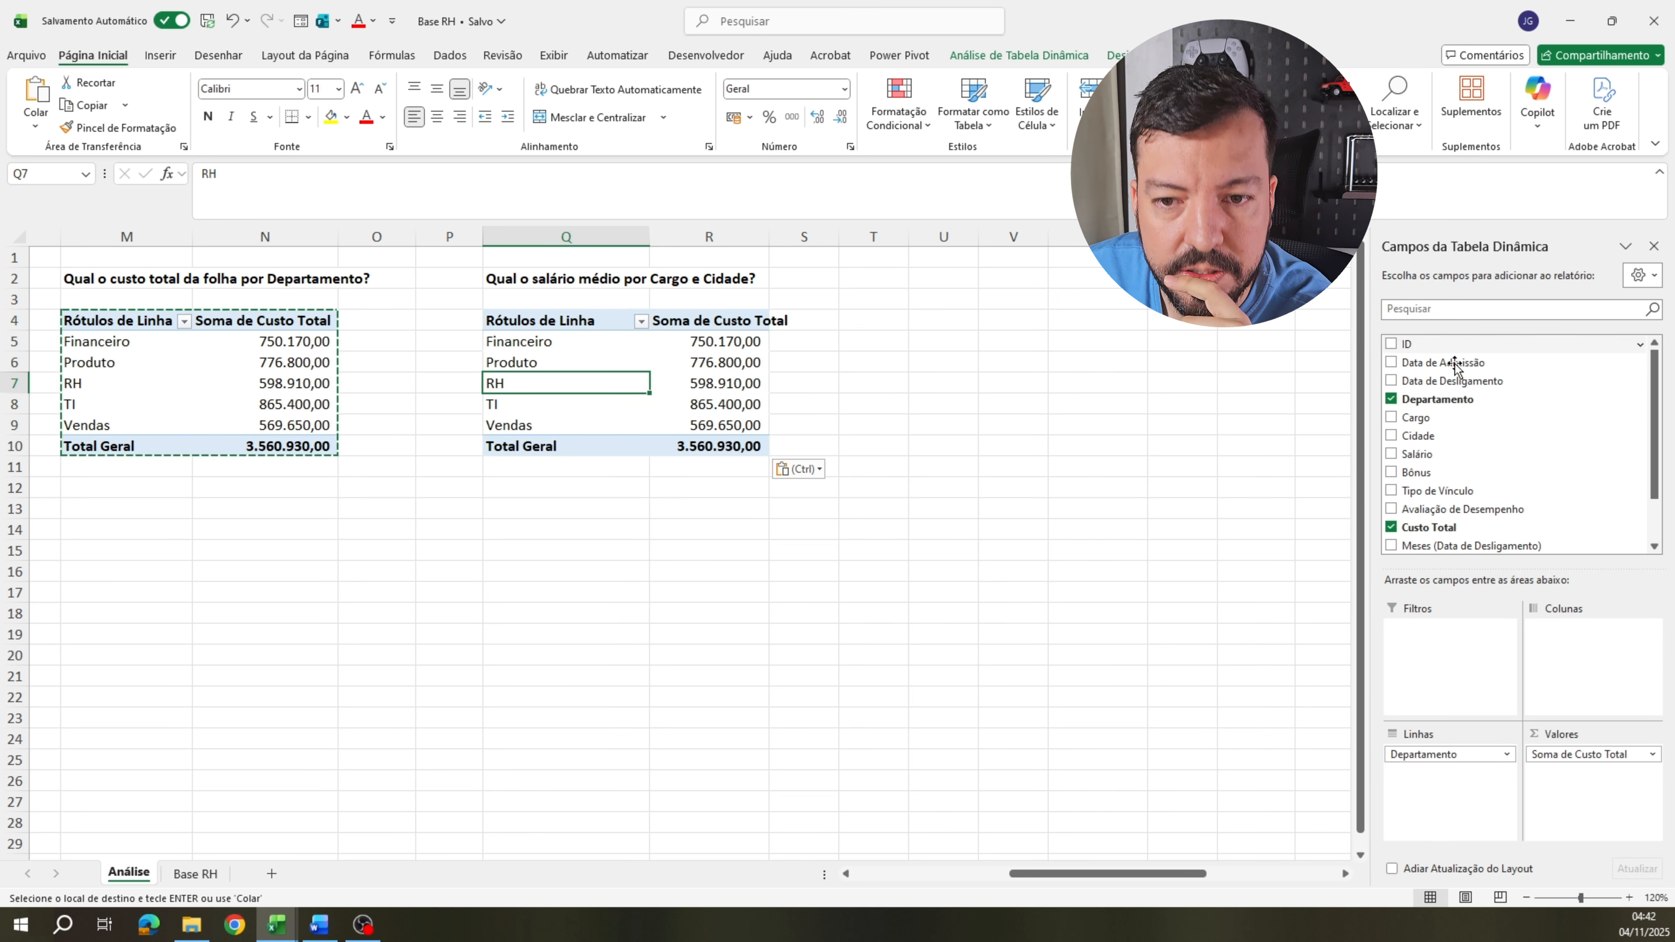
left_click(1391, 398)
left_click(1391, 528)
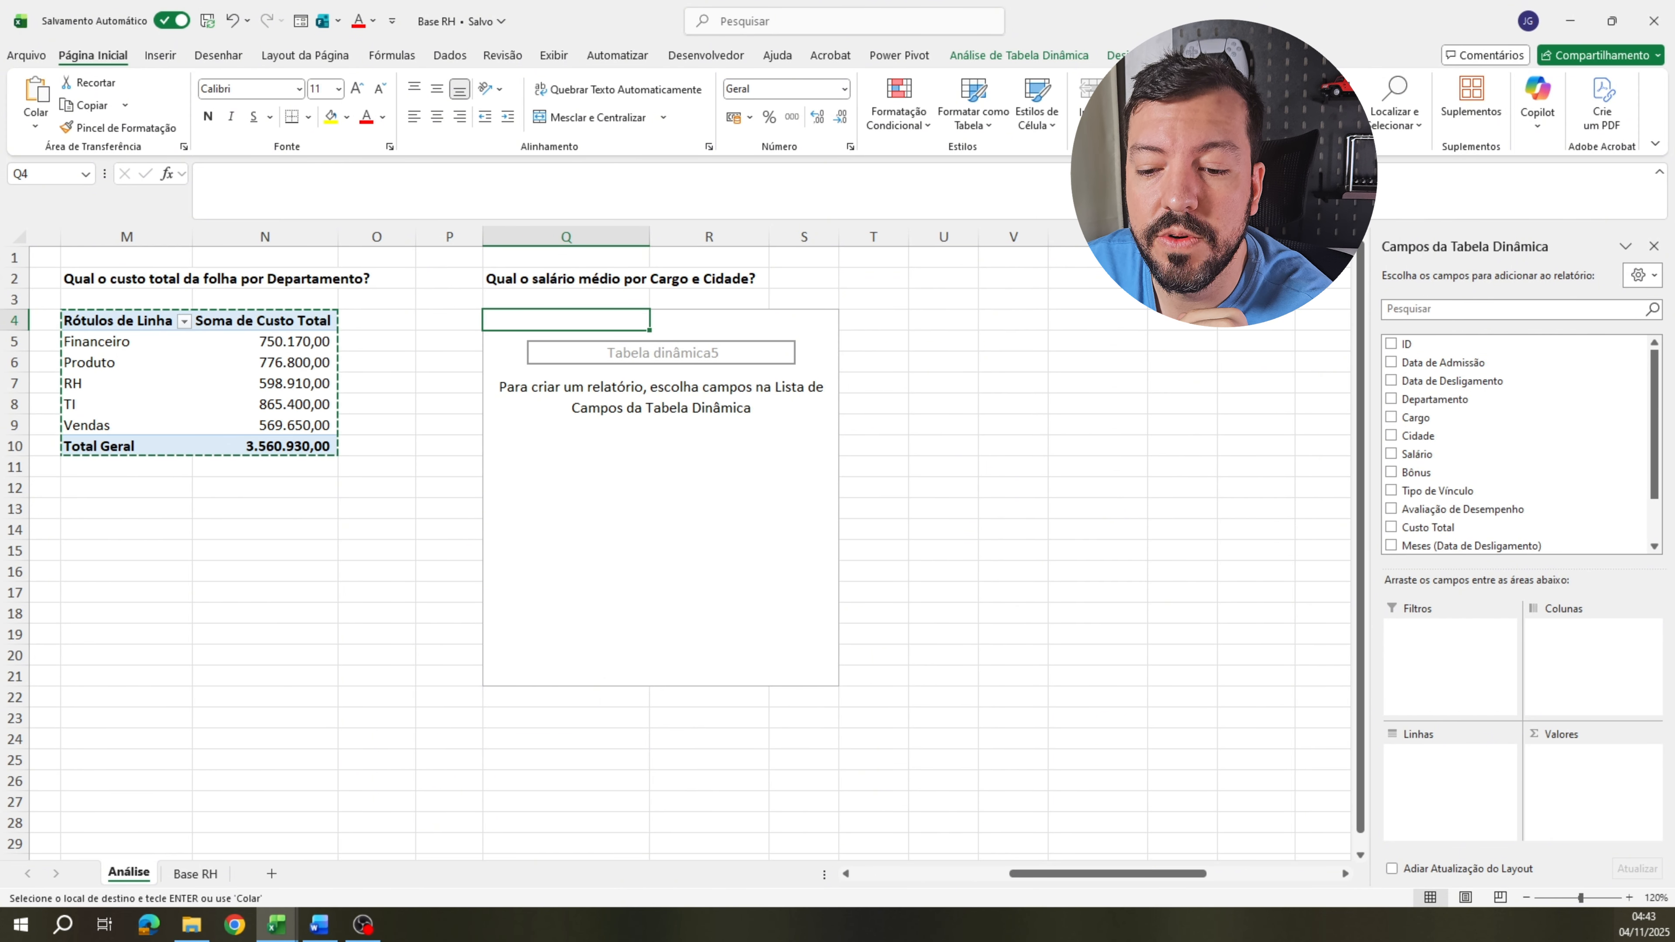
Lay out the pivot table at Q4 with Cargo as rows, Cidade as columns and Salário as values.
left_click_drag(1418, 419, 1443, 774)
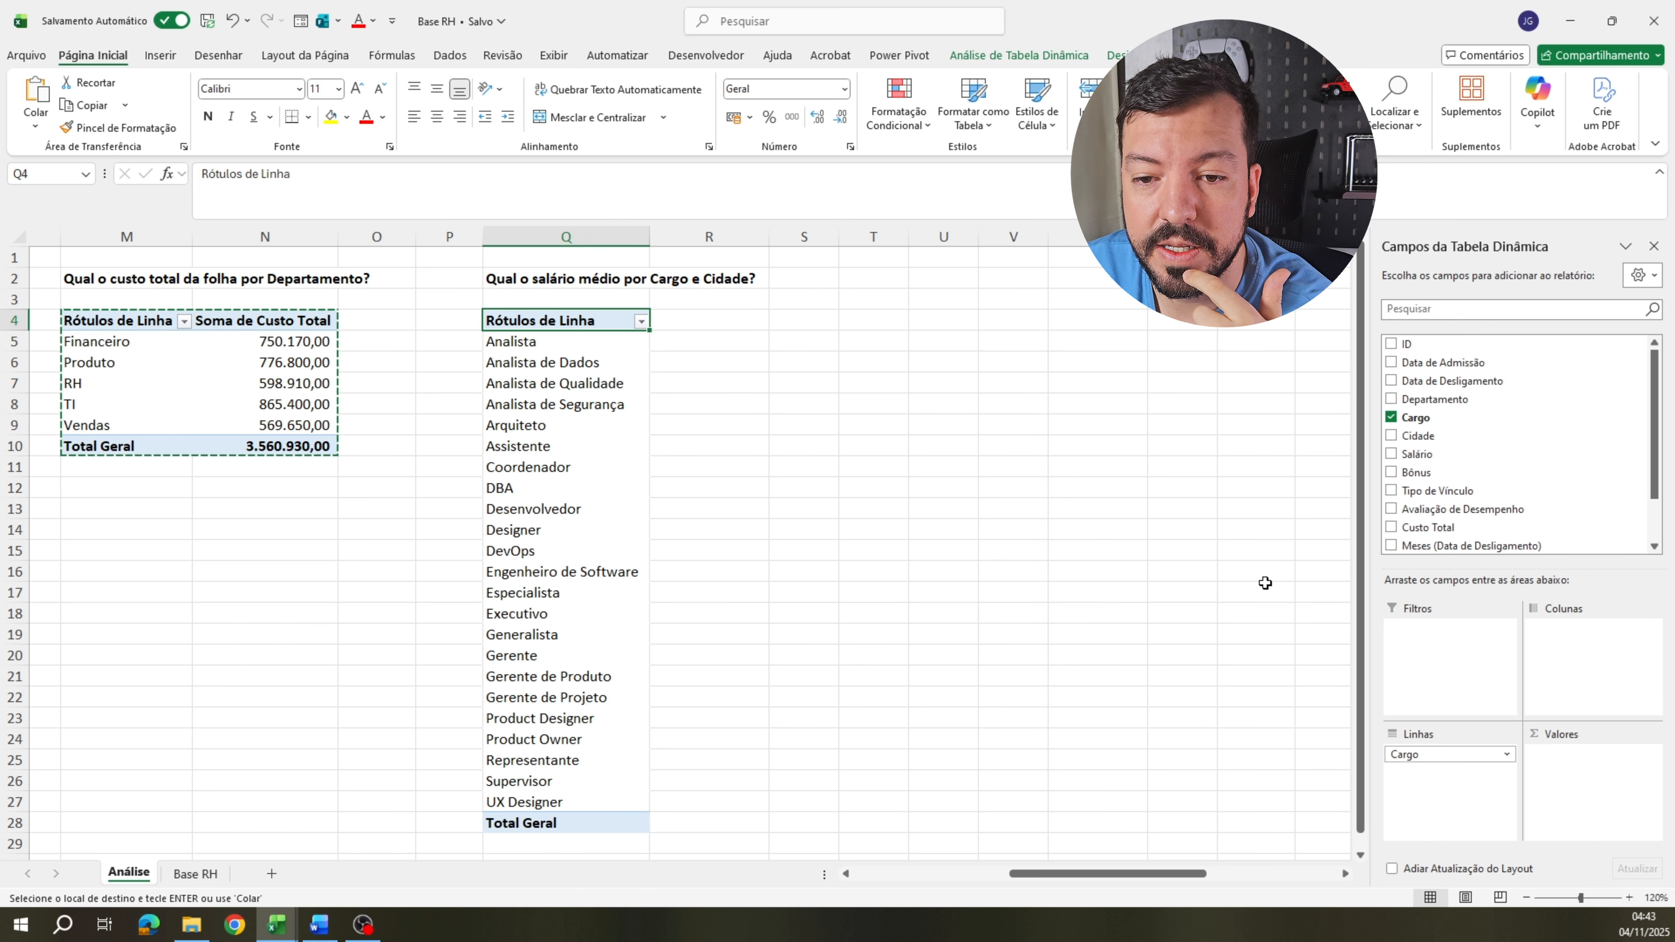
left_click_drag(1417, 435, 1596, 647)
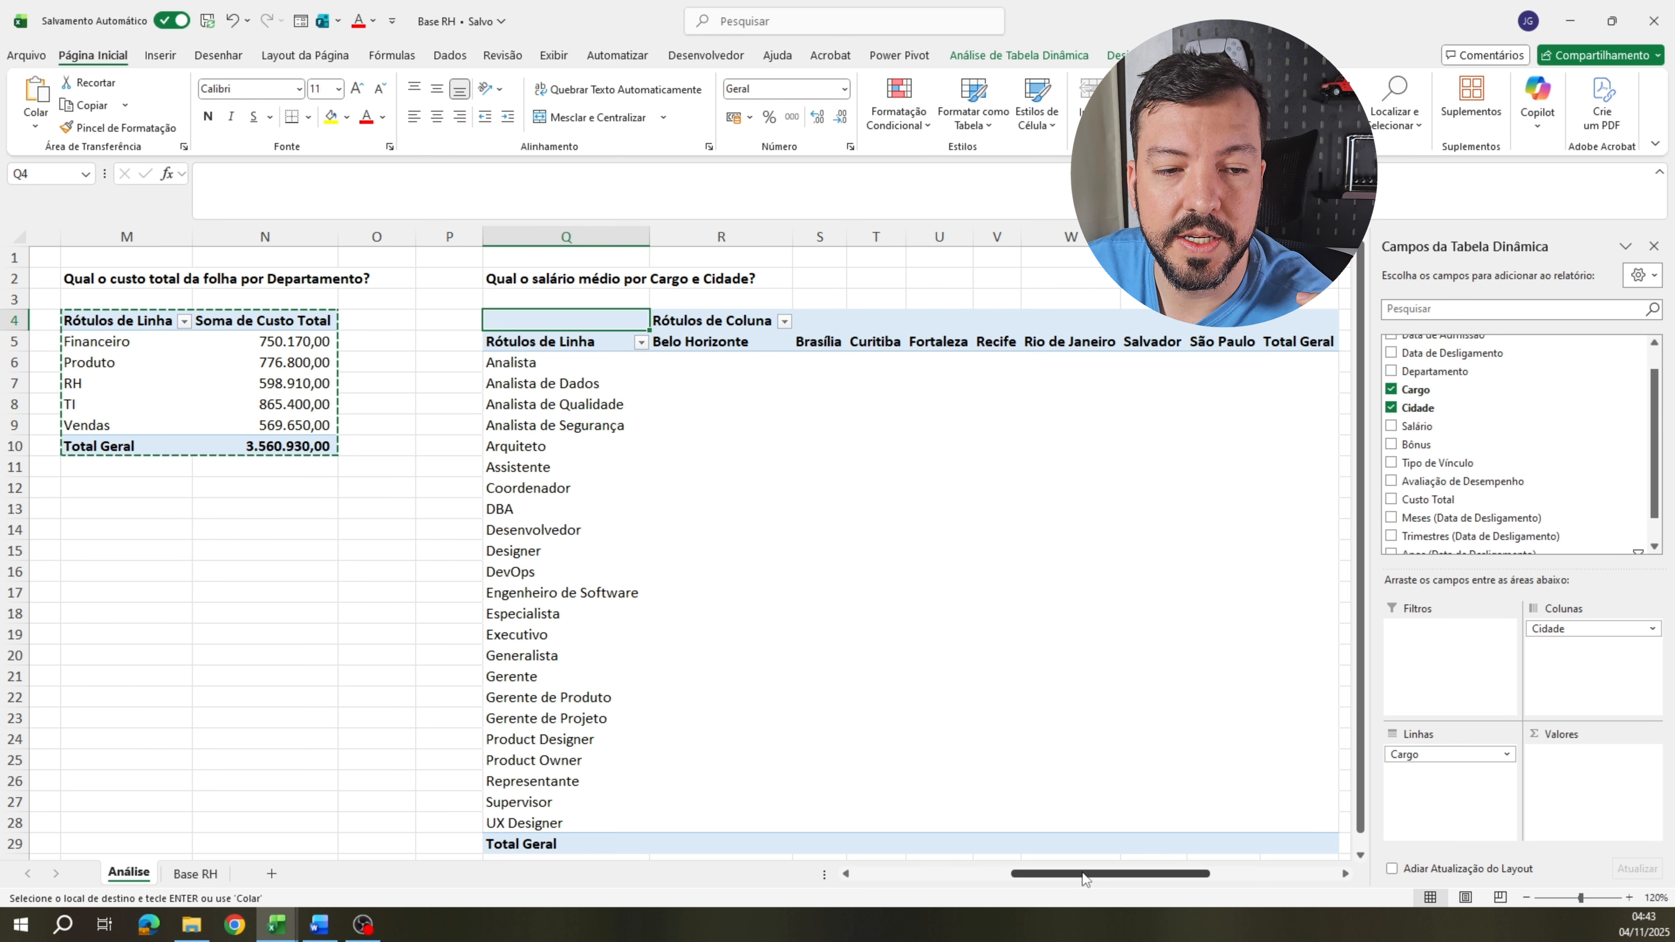
left_click_drag(1082, 875, 1103, 874)
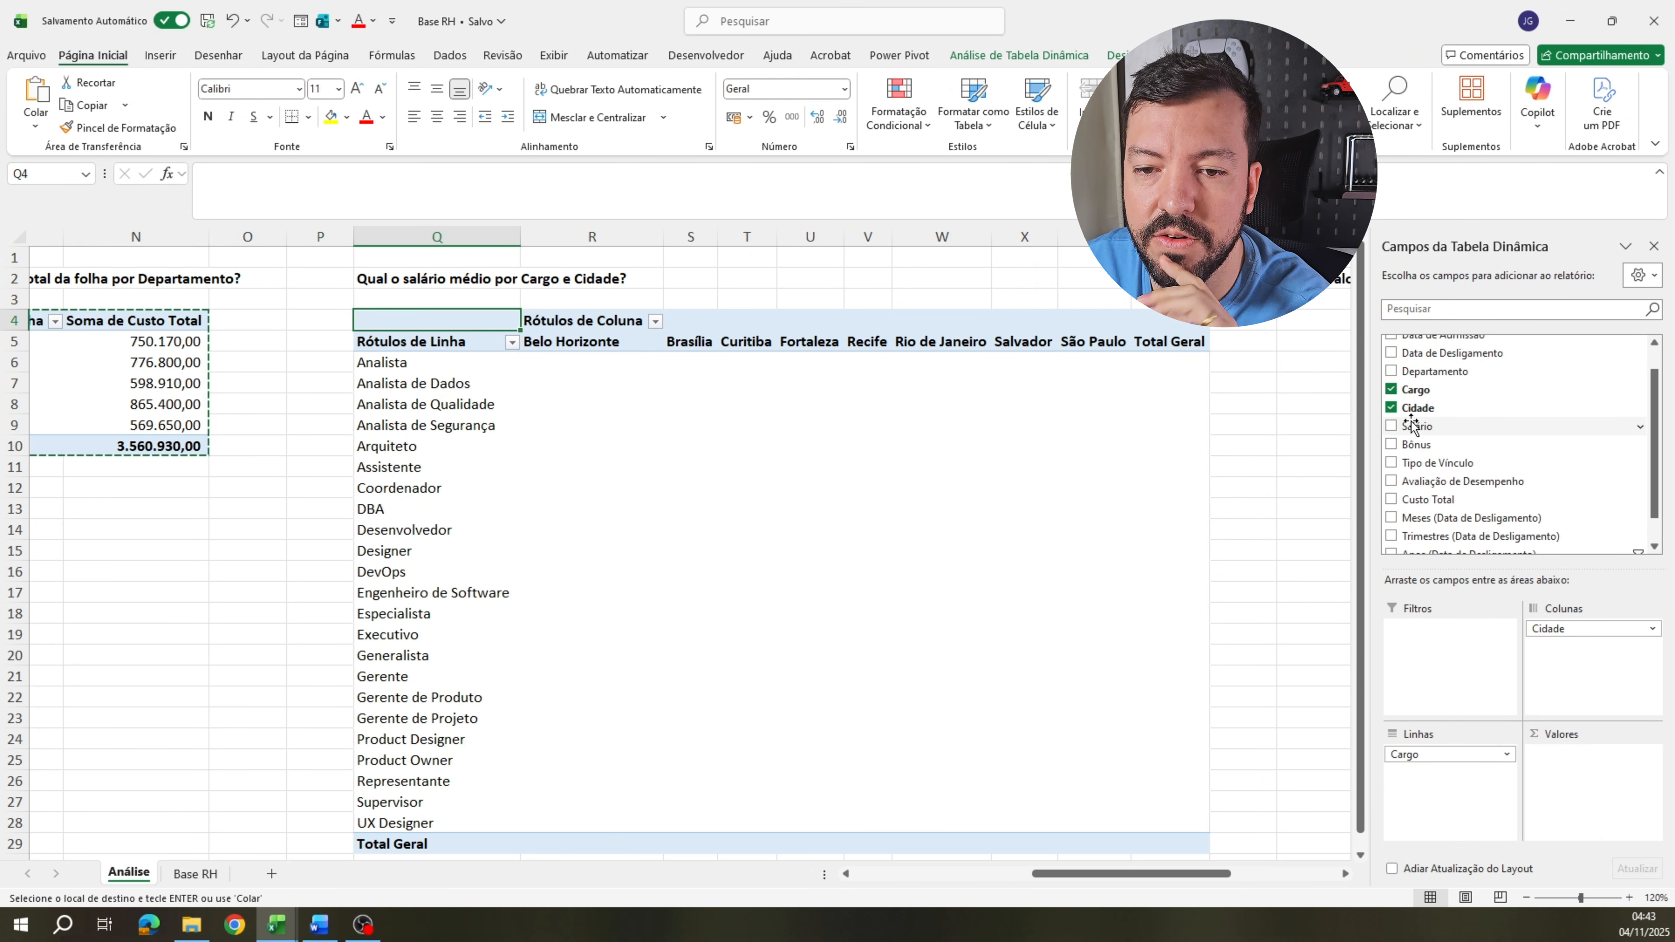
left_click_drag(1417, 432, 1587, 776)
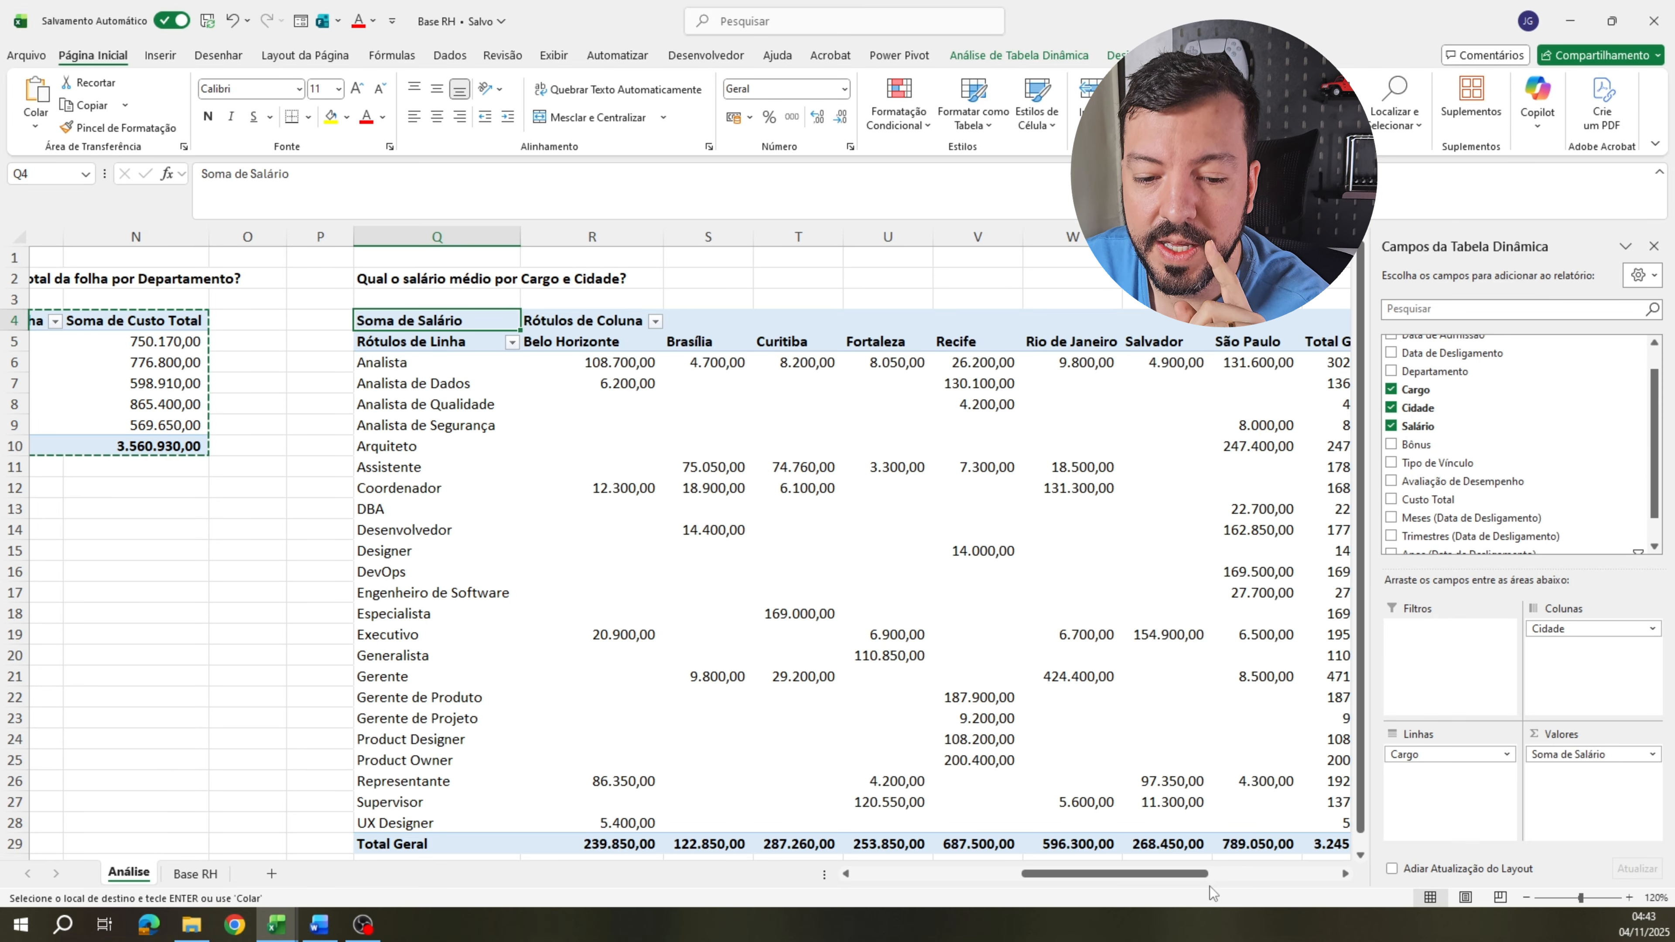
Summarize the Salário values in the pivot table at Q4 by average (Média).
left_click_drag(1165, 880, 1182, 882)
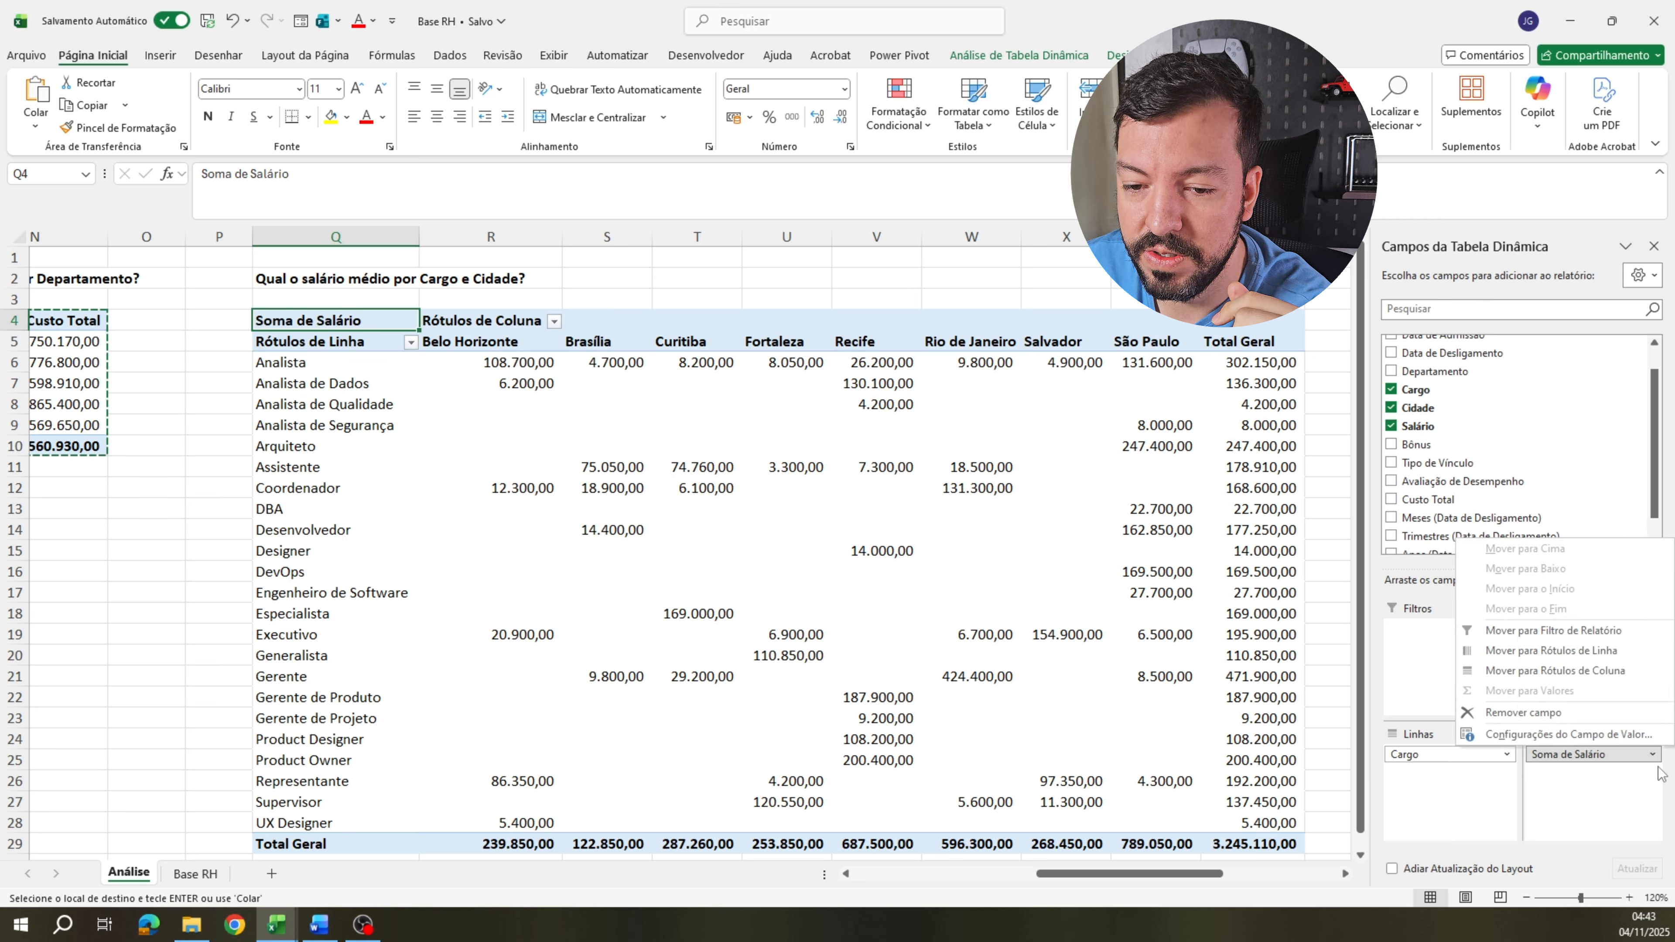
left_click(1629, 746)
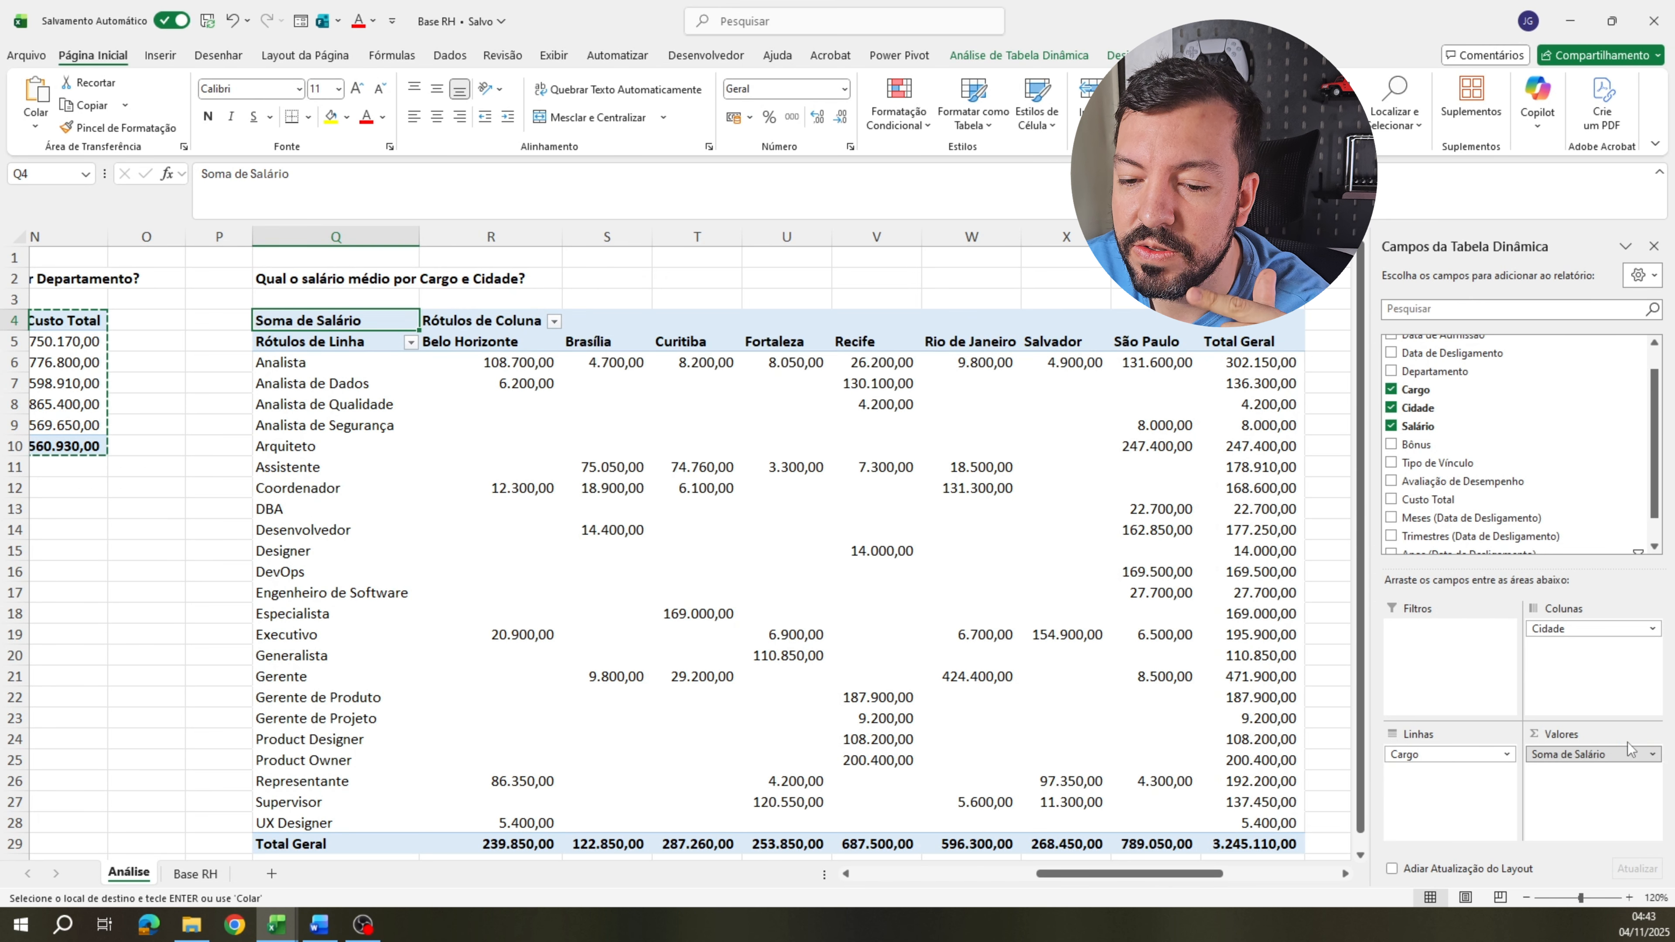
scroll(699, 487, "down", 2)
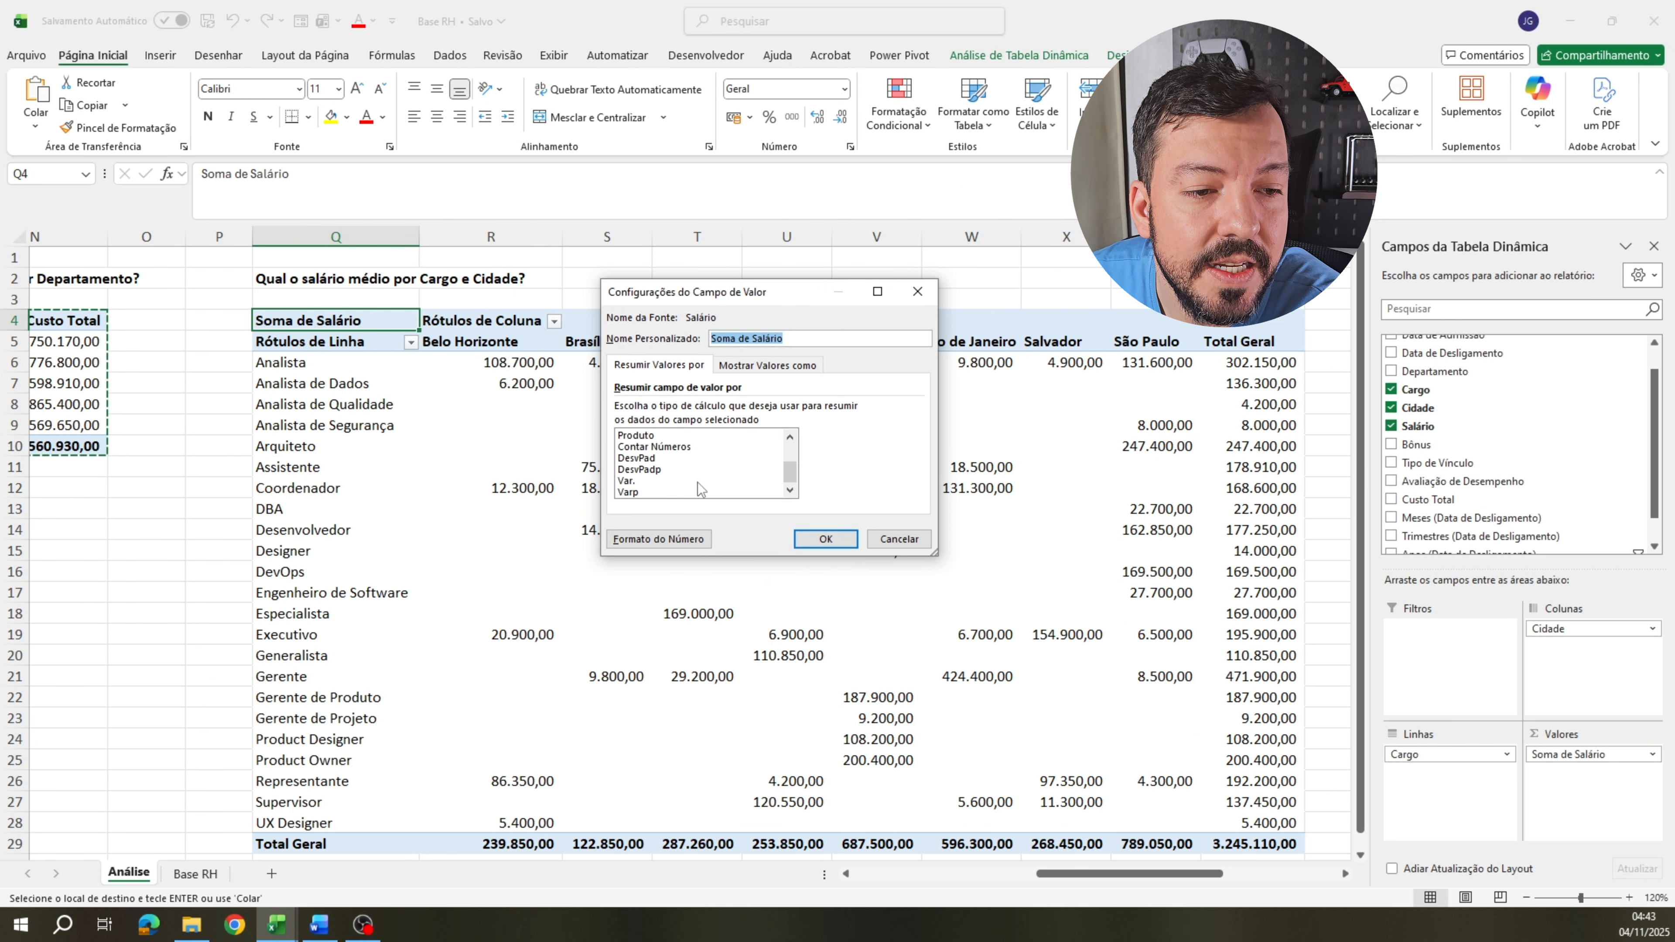
scroll(707, 473, "up", 2)
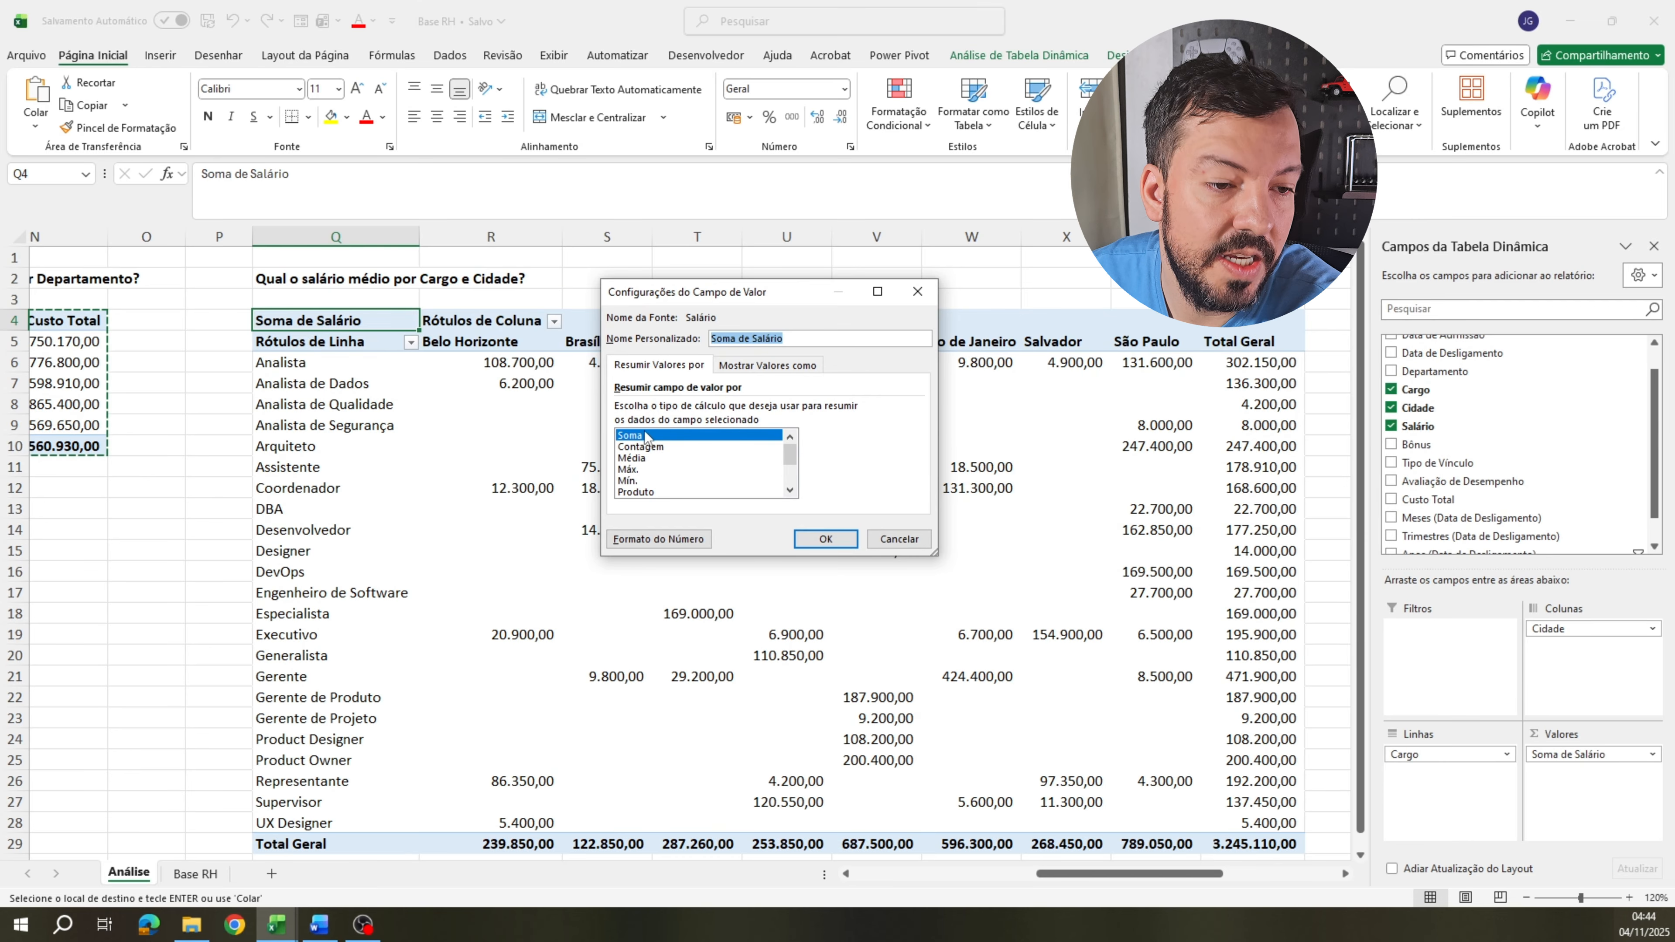
scroll(673, 469, "down", 1)
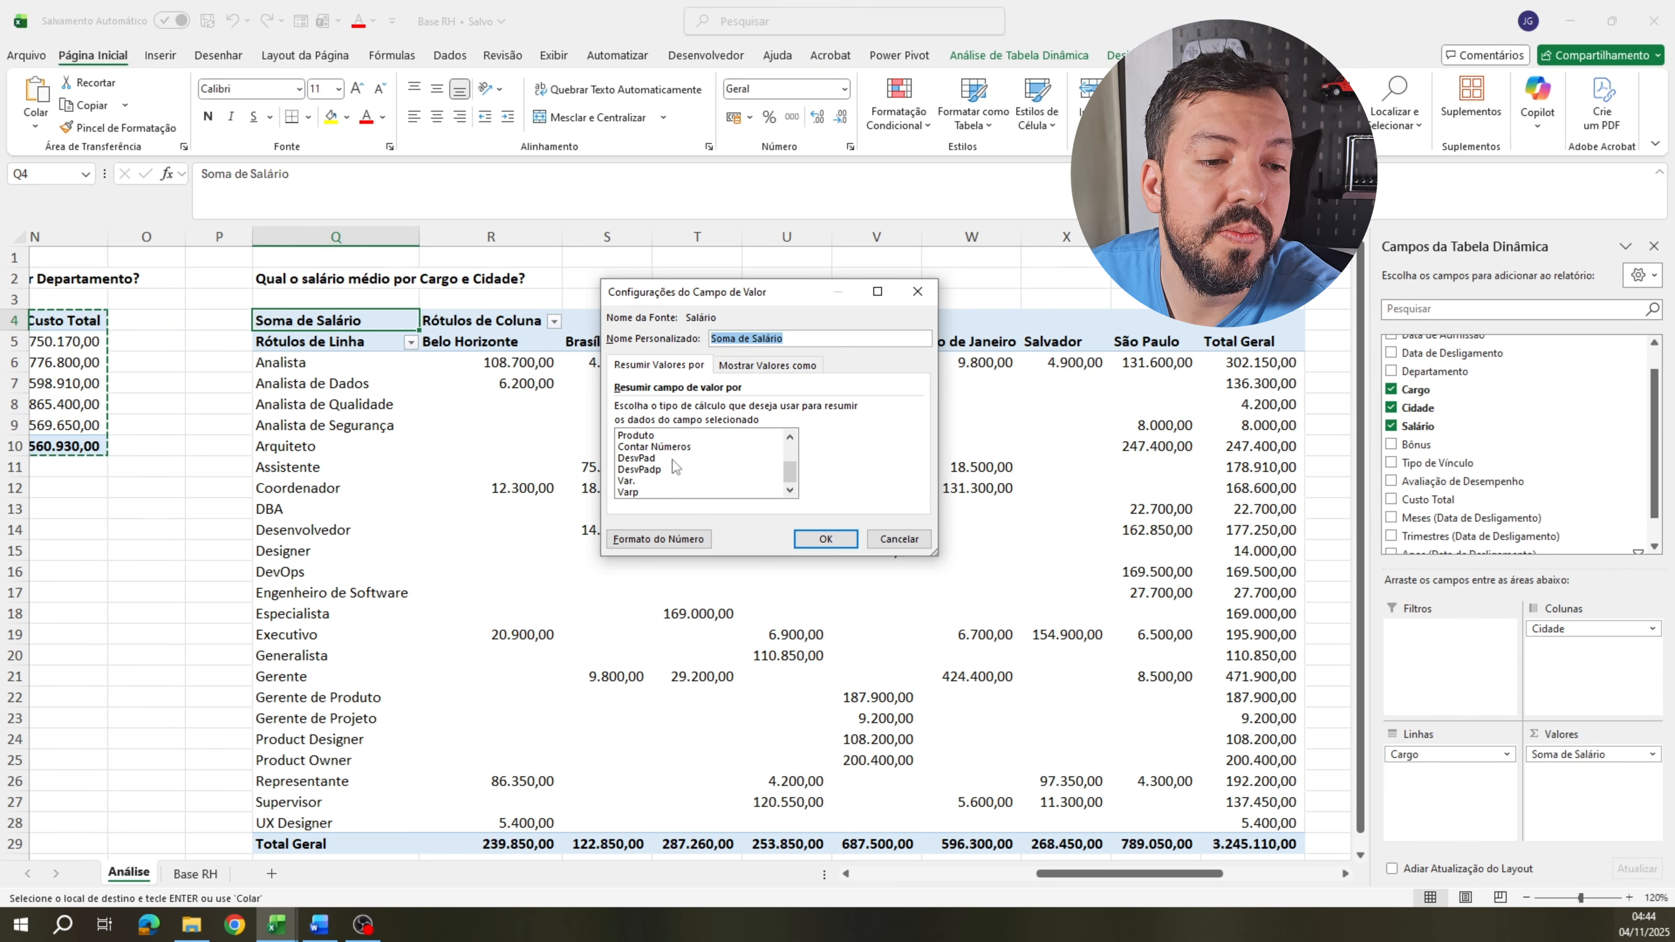
scroll(699, 466, "up", 2)
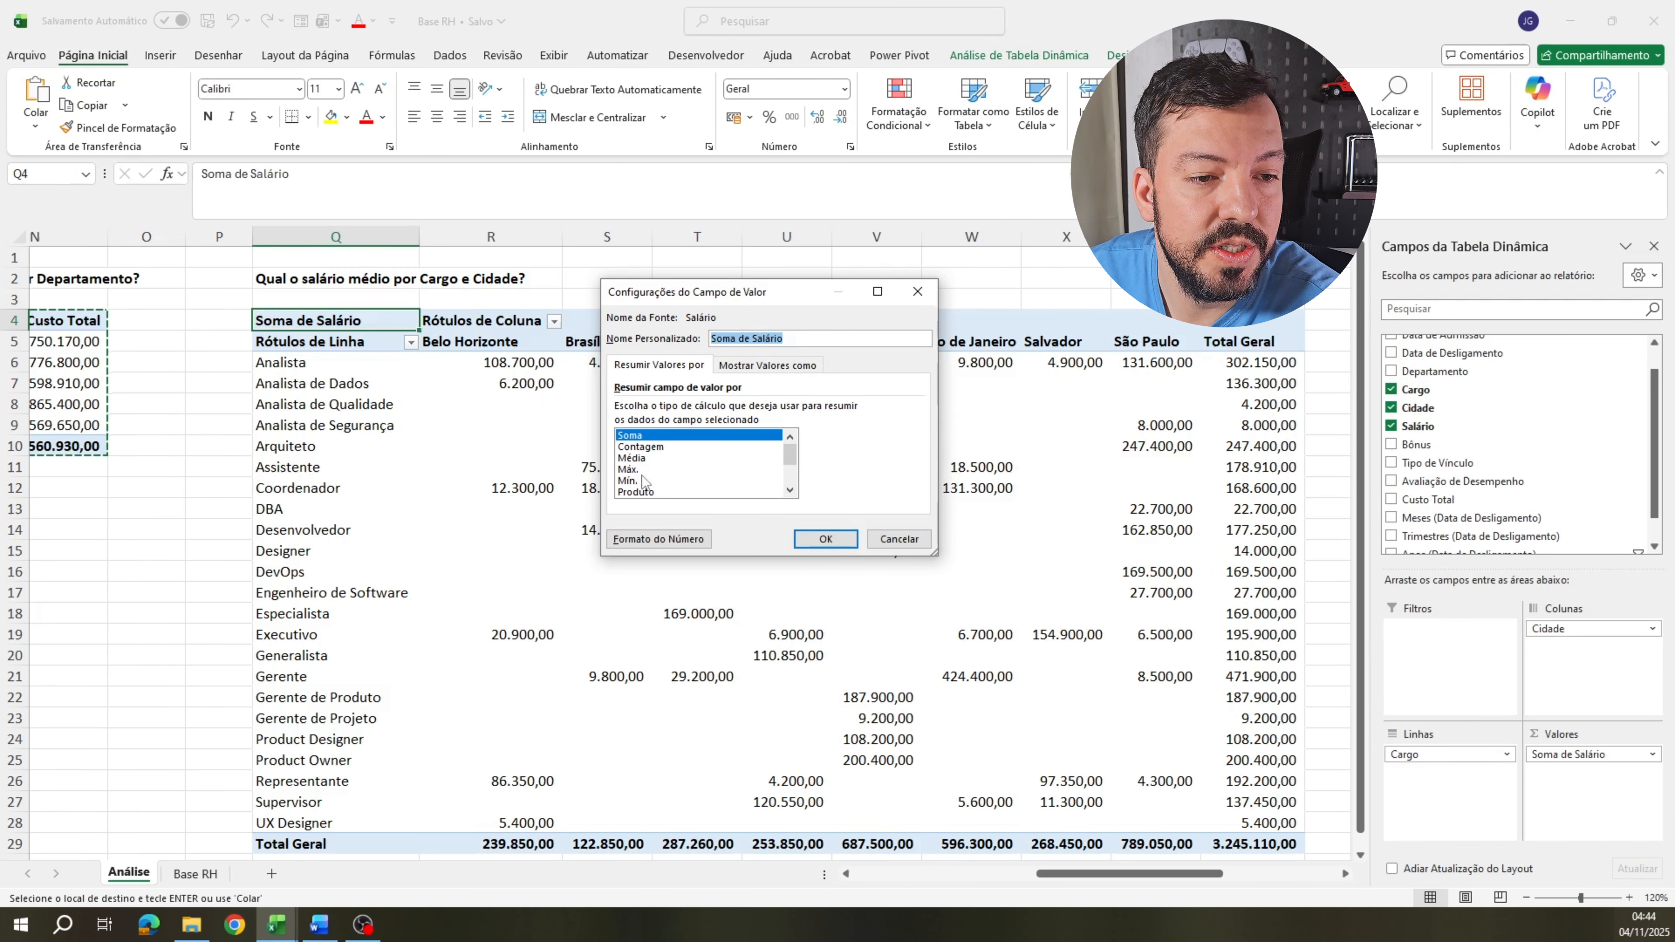
left_click(632, 458)
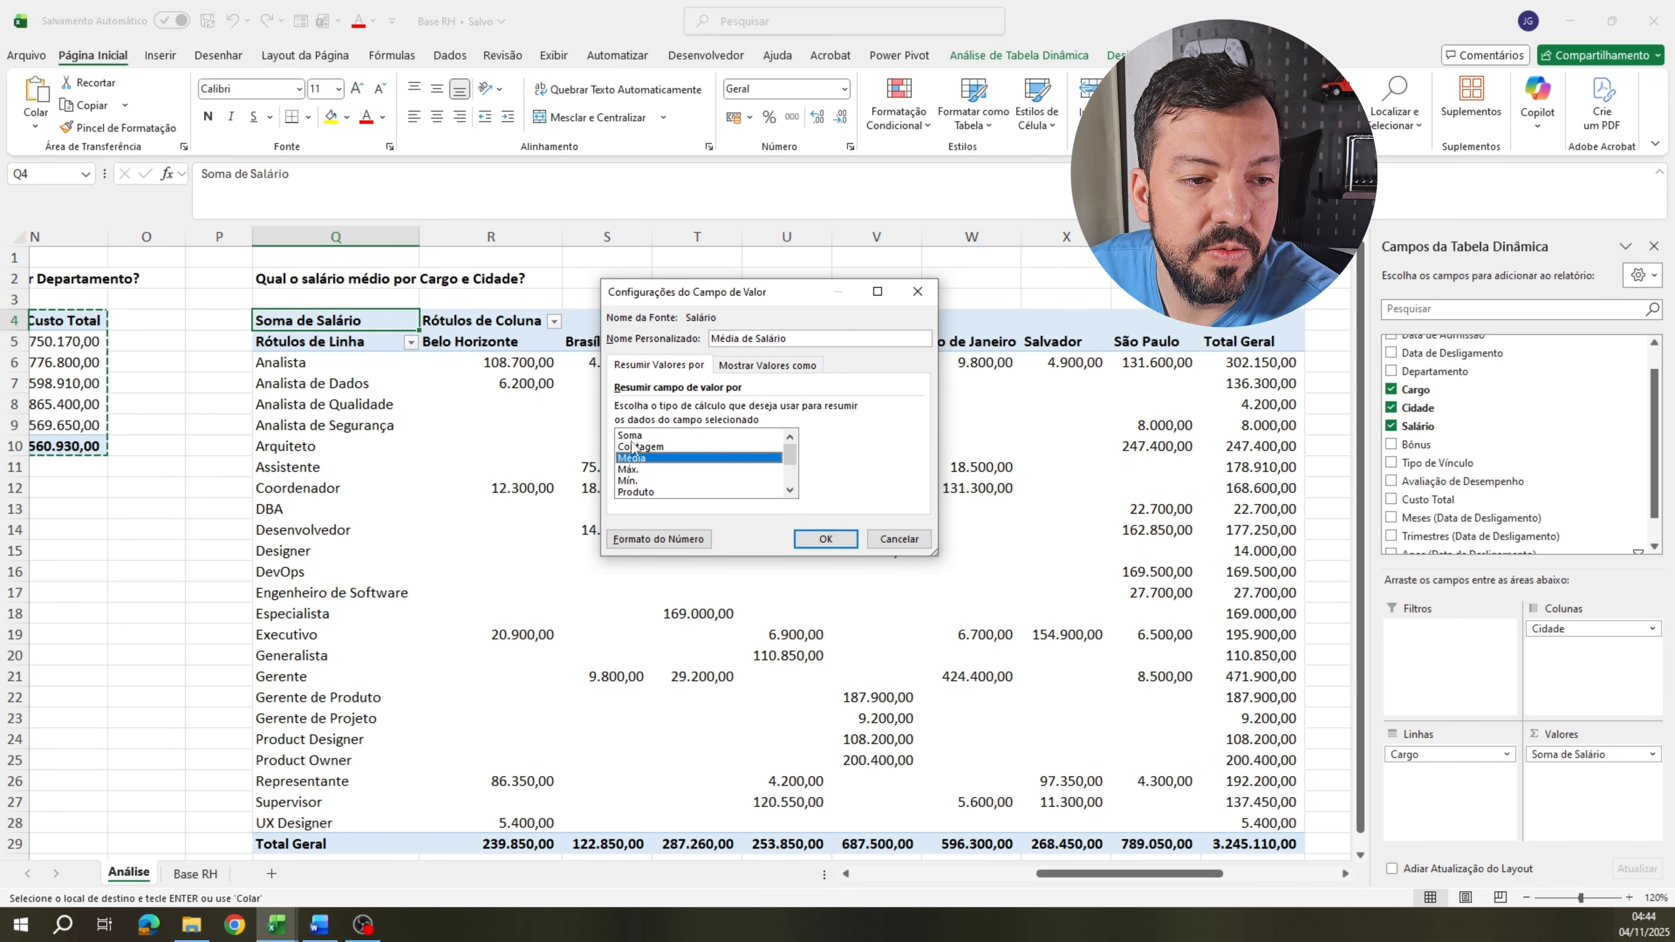
left_click(820, 538)
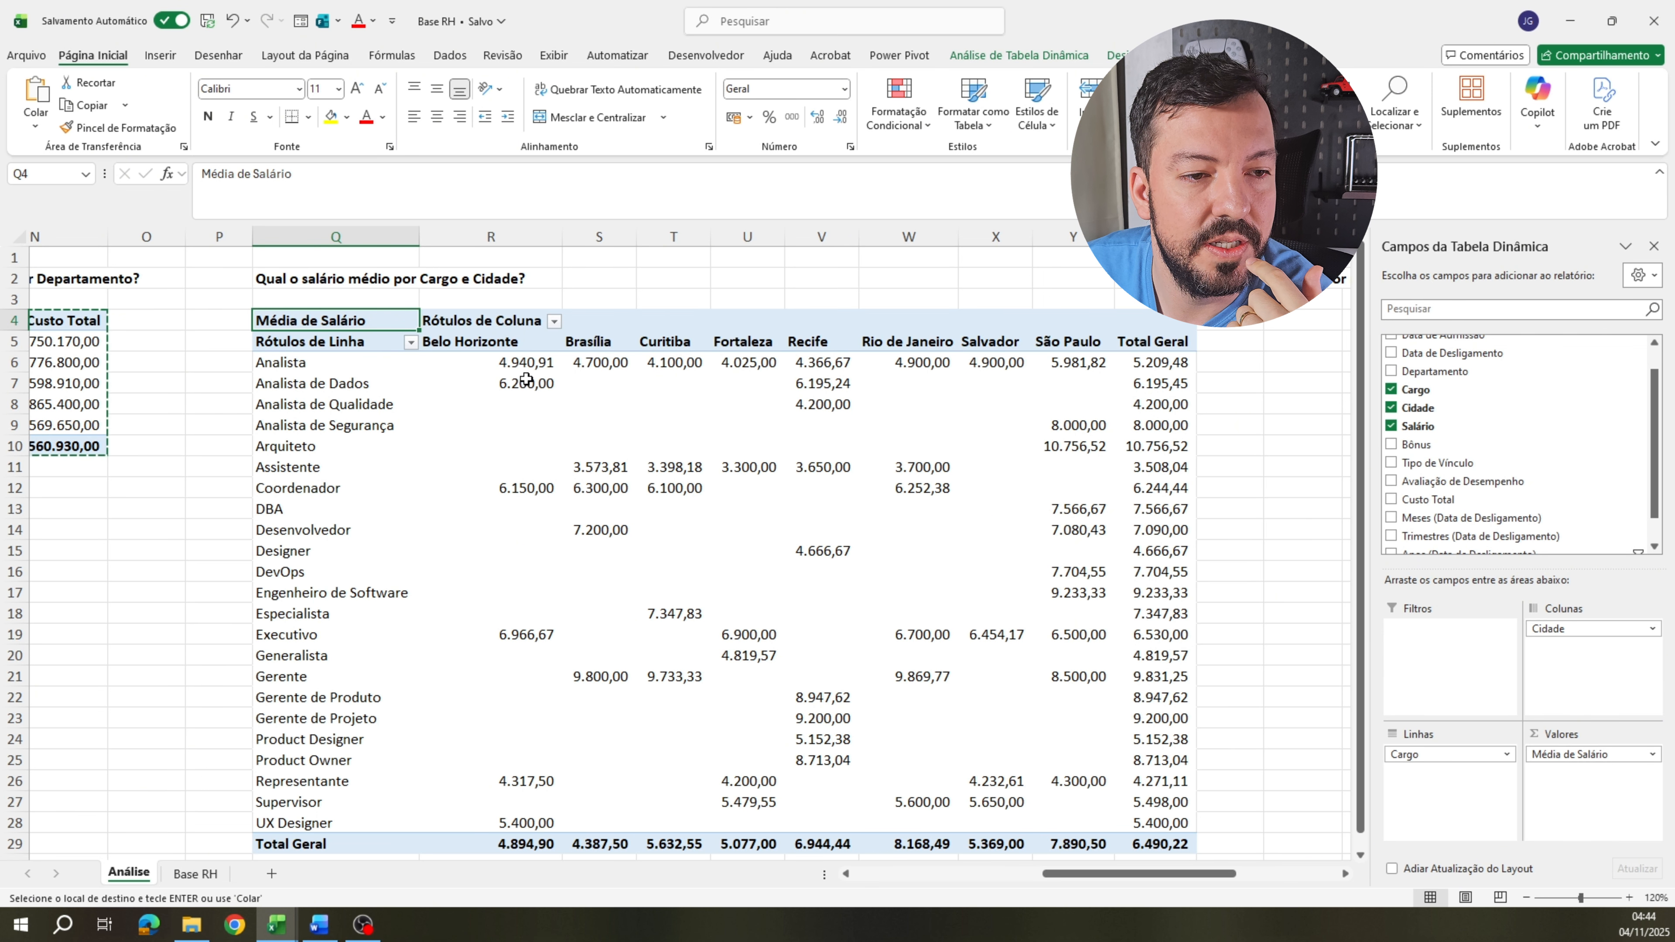
left_click(522, 363)
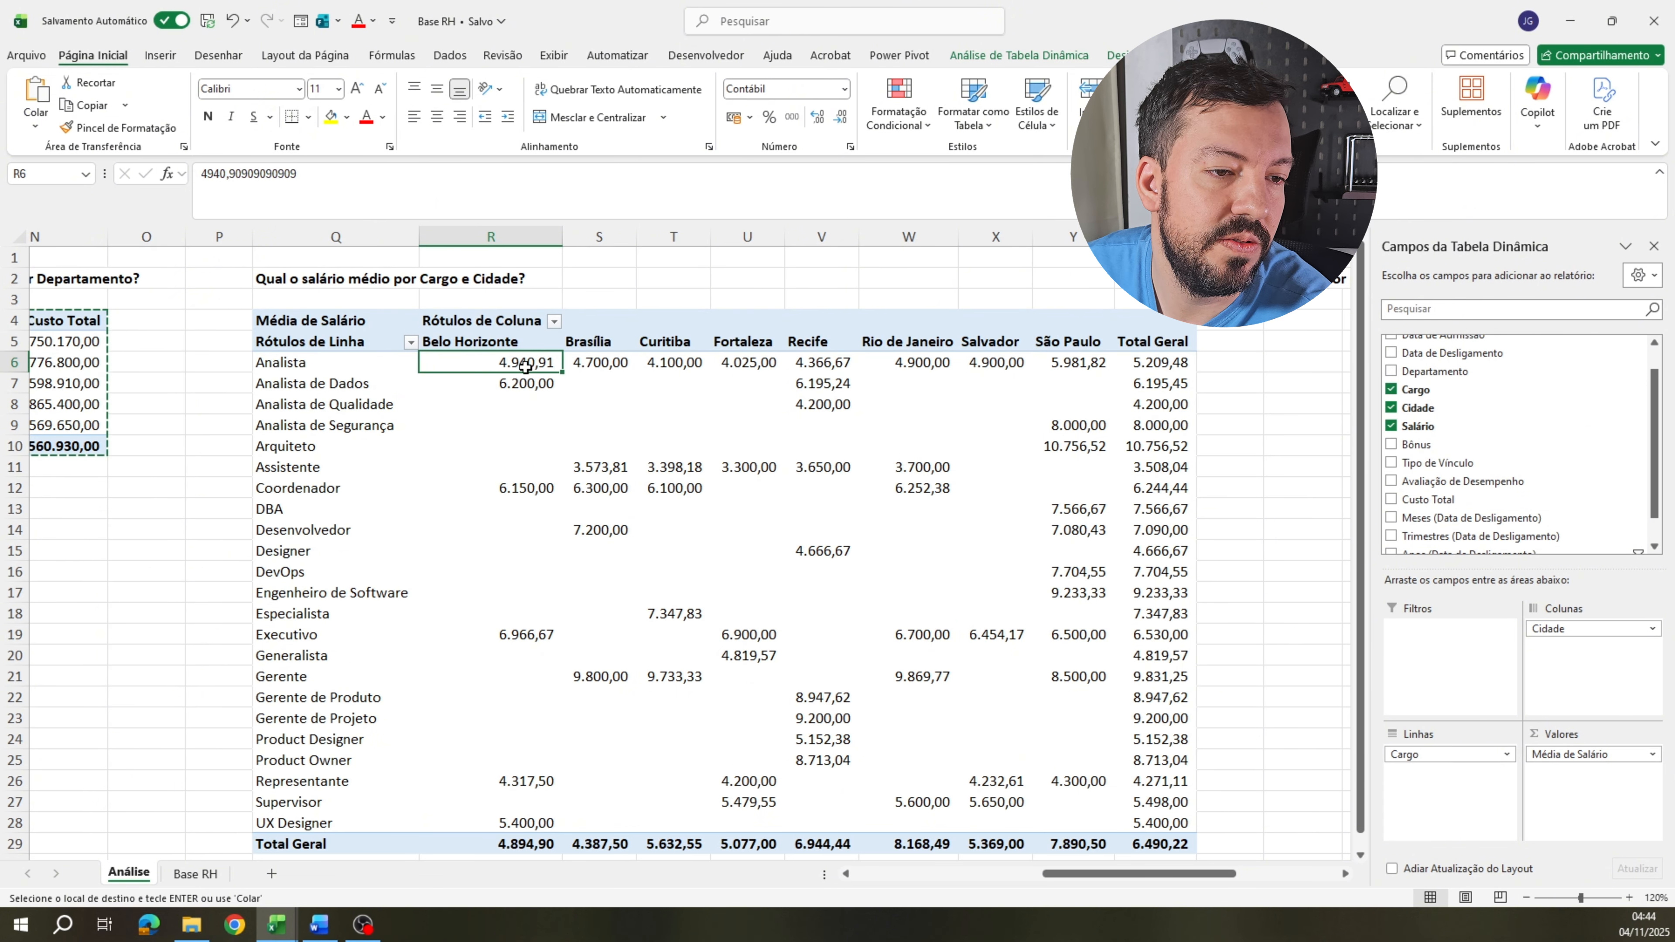
left_click(737, 364)
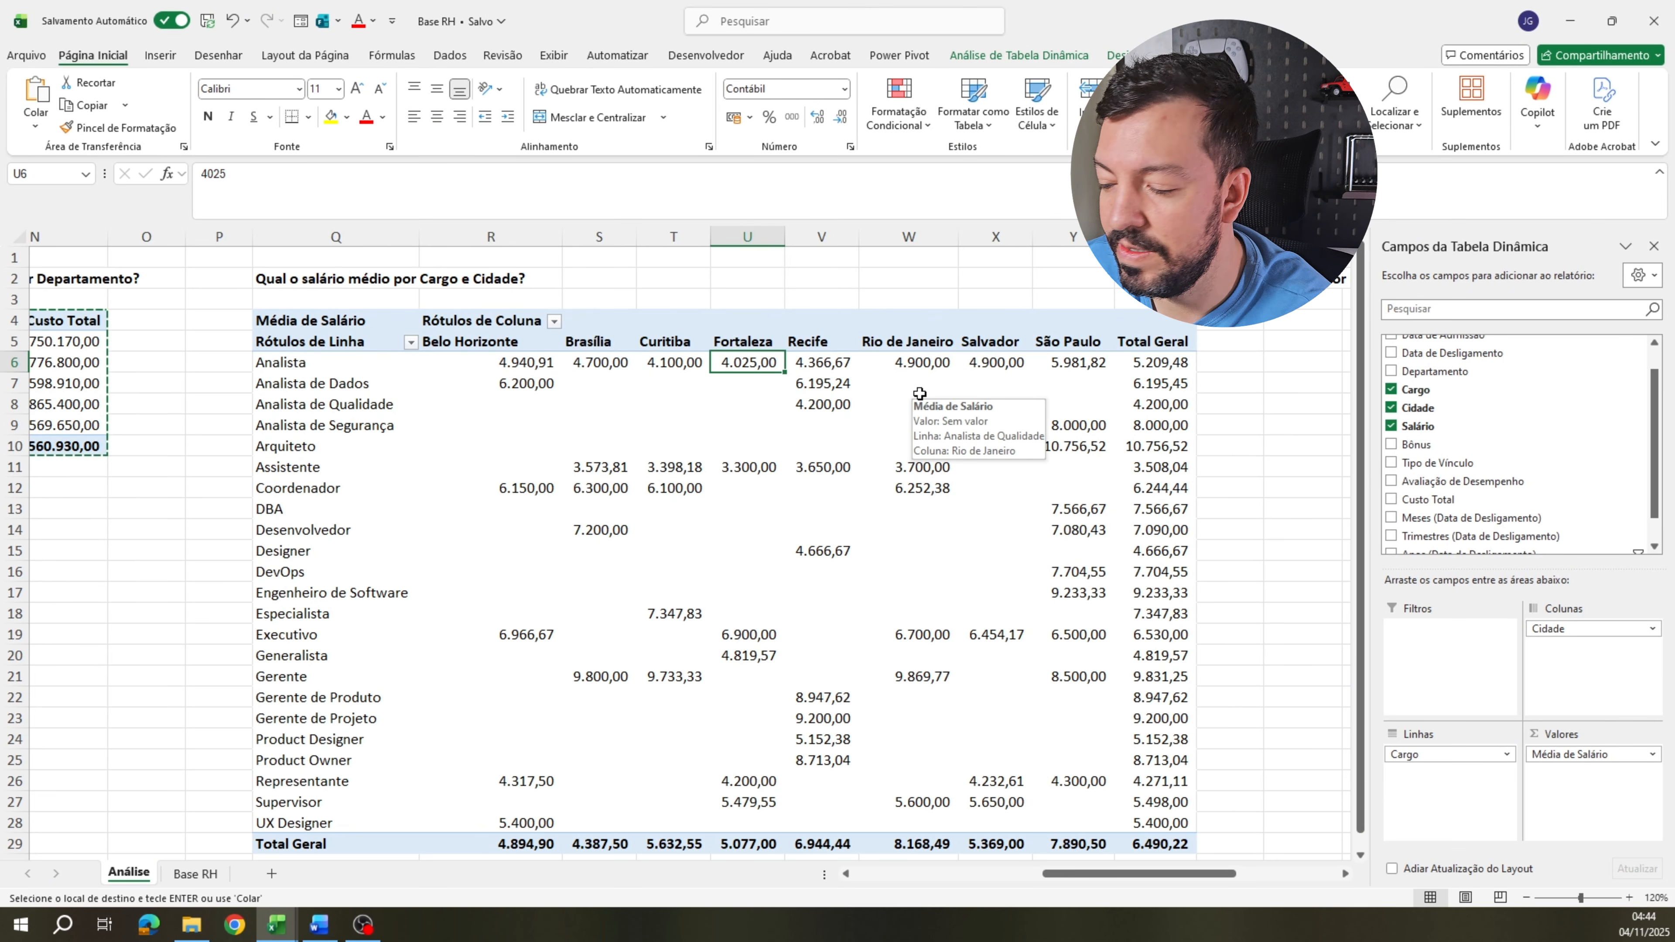
Paste the copied payroll cost pivot table at AB4 and clear its Departamento and Custo Total fields.
left_click(1344, 874)
left_click(1344, 874)
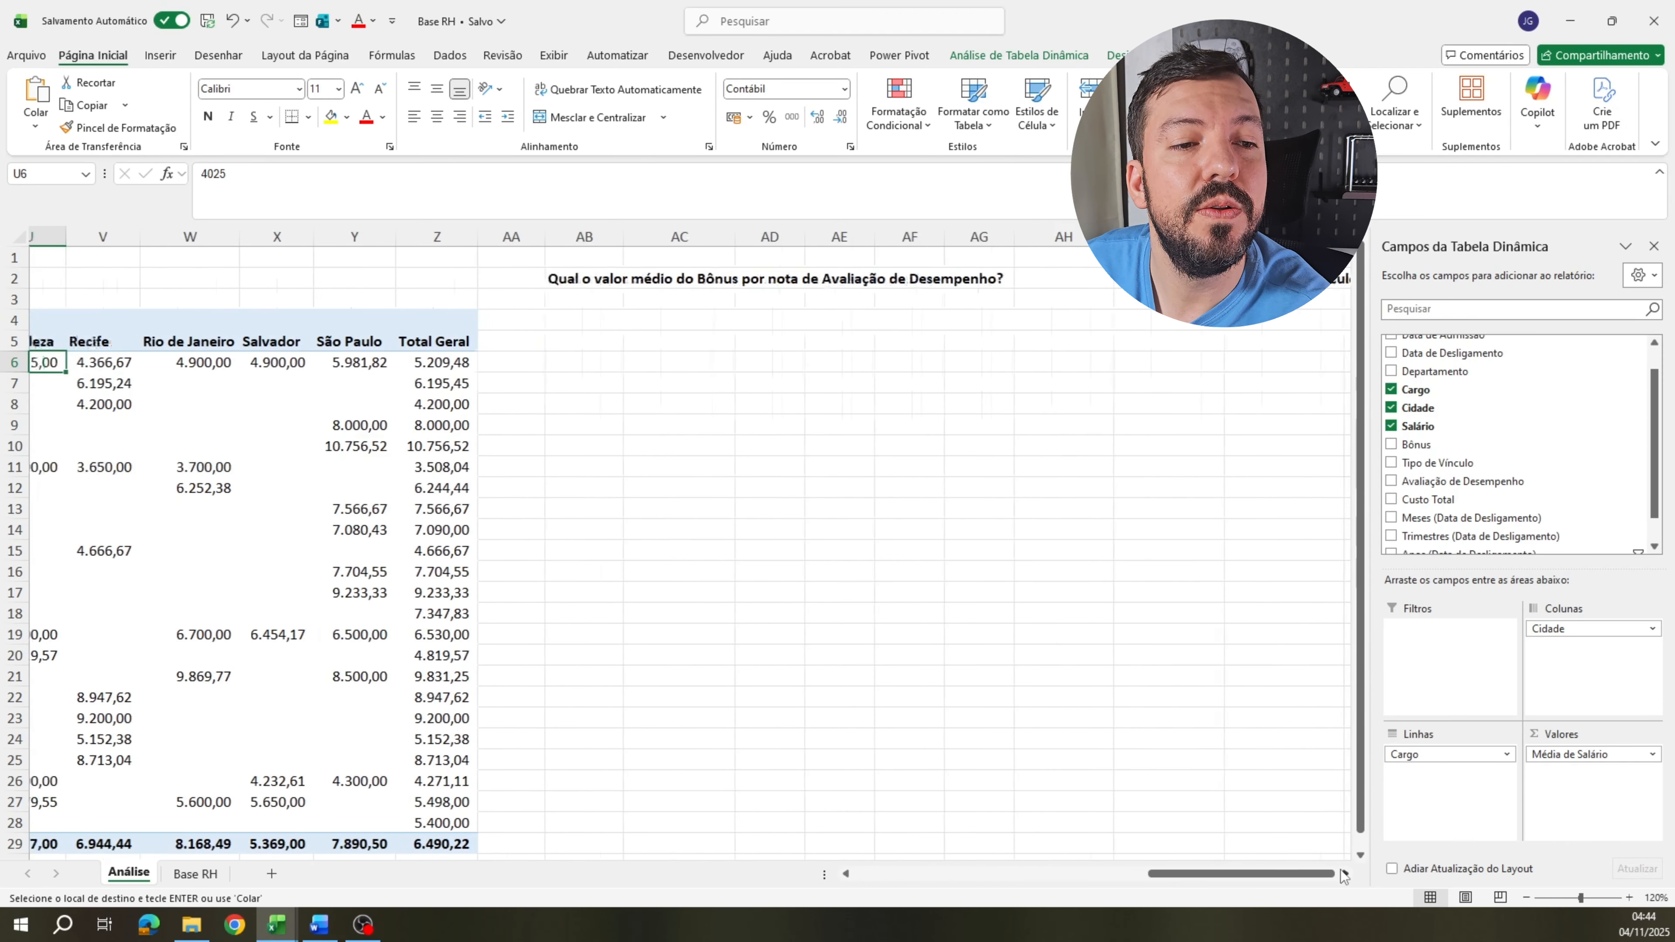
left_click(1344, 875)
left_click(1343, 874)
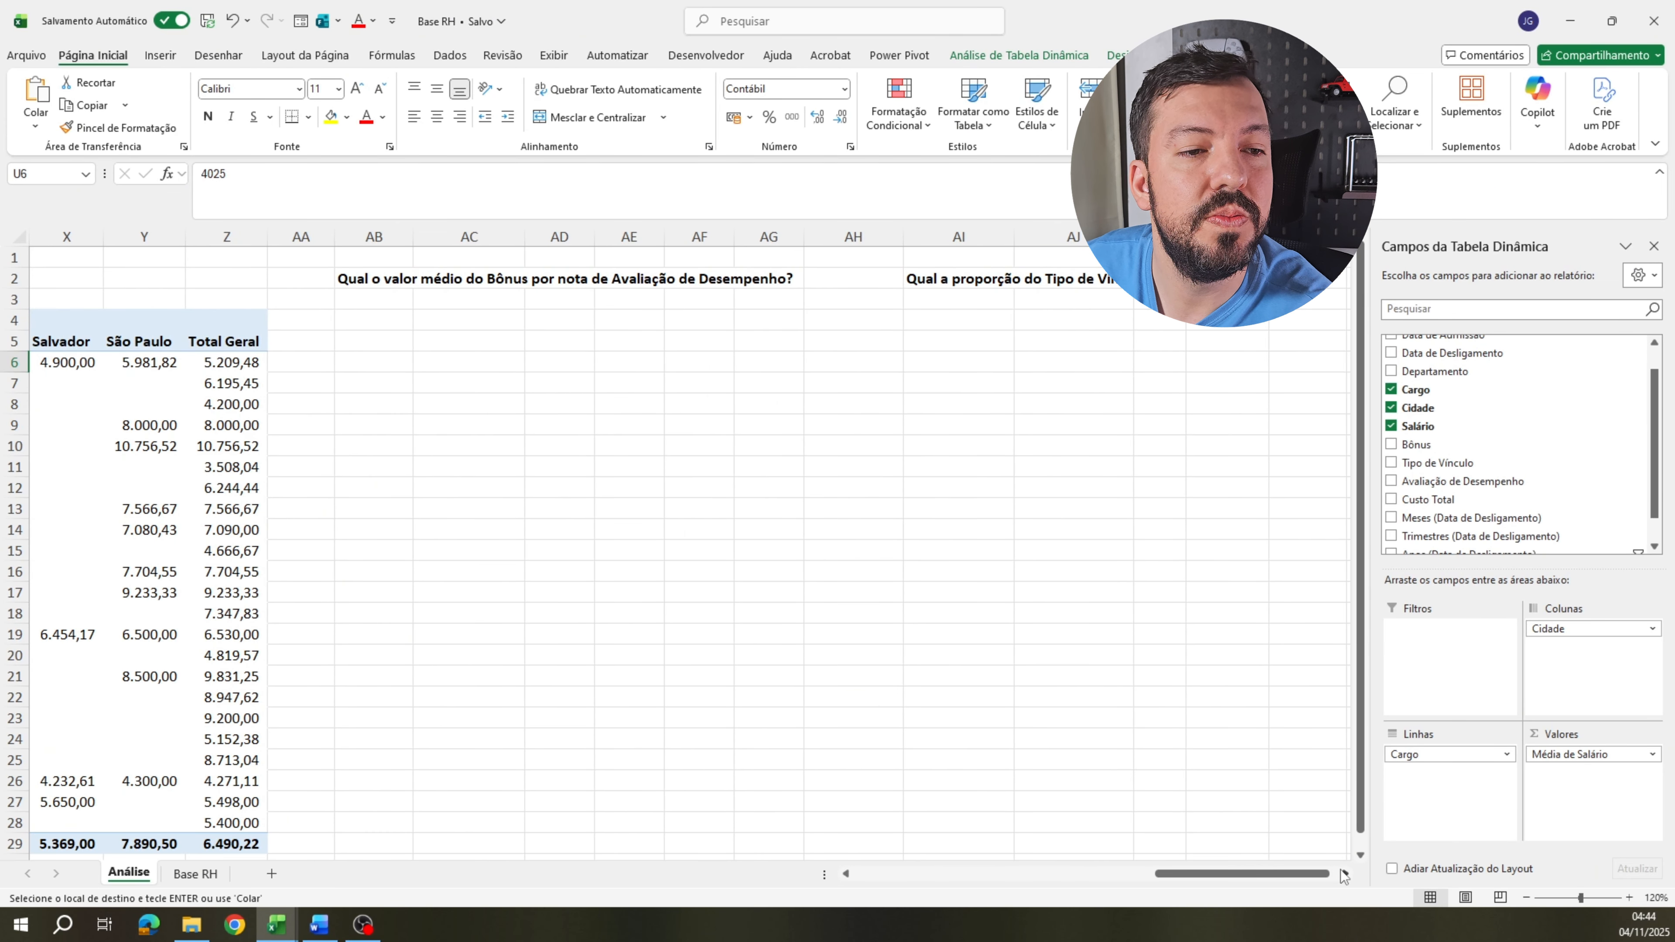
left_click(381, 321)
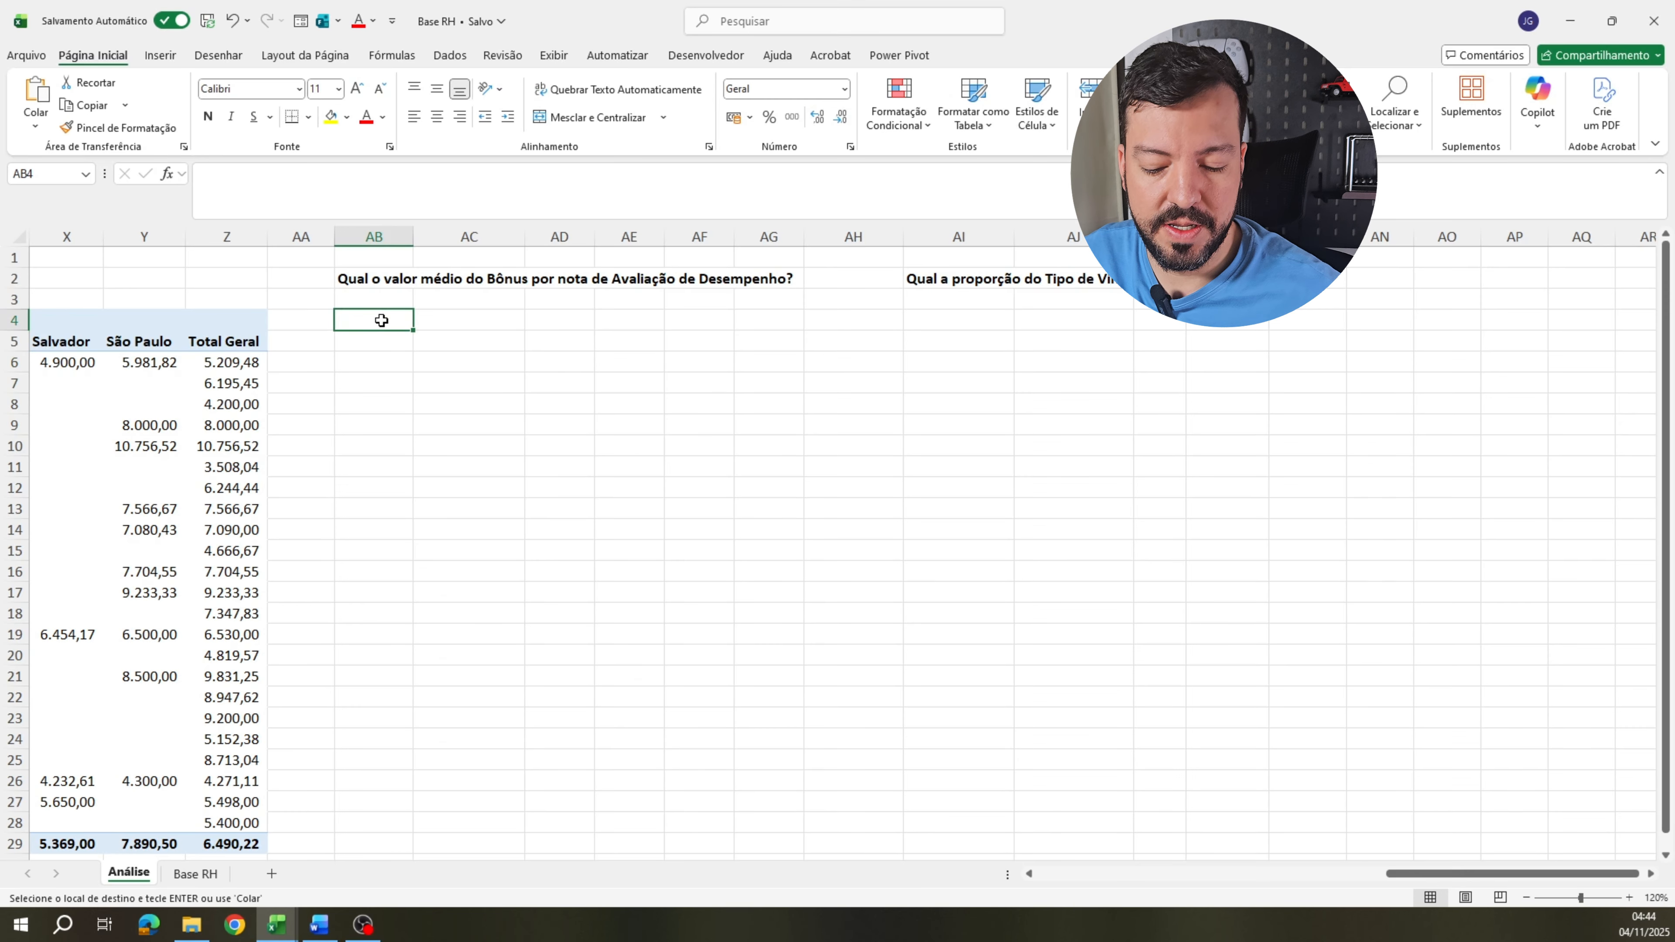
key("ctrl+v")
left_click(430, 396)
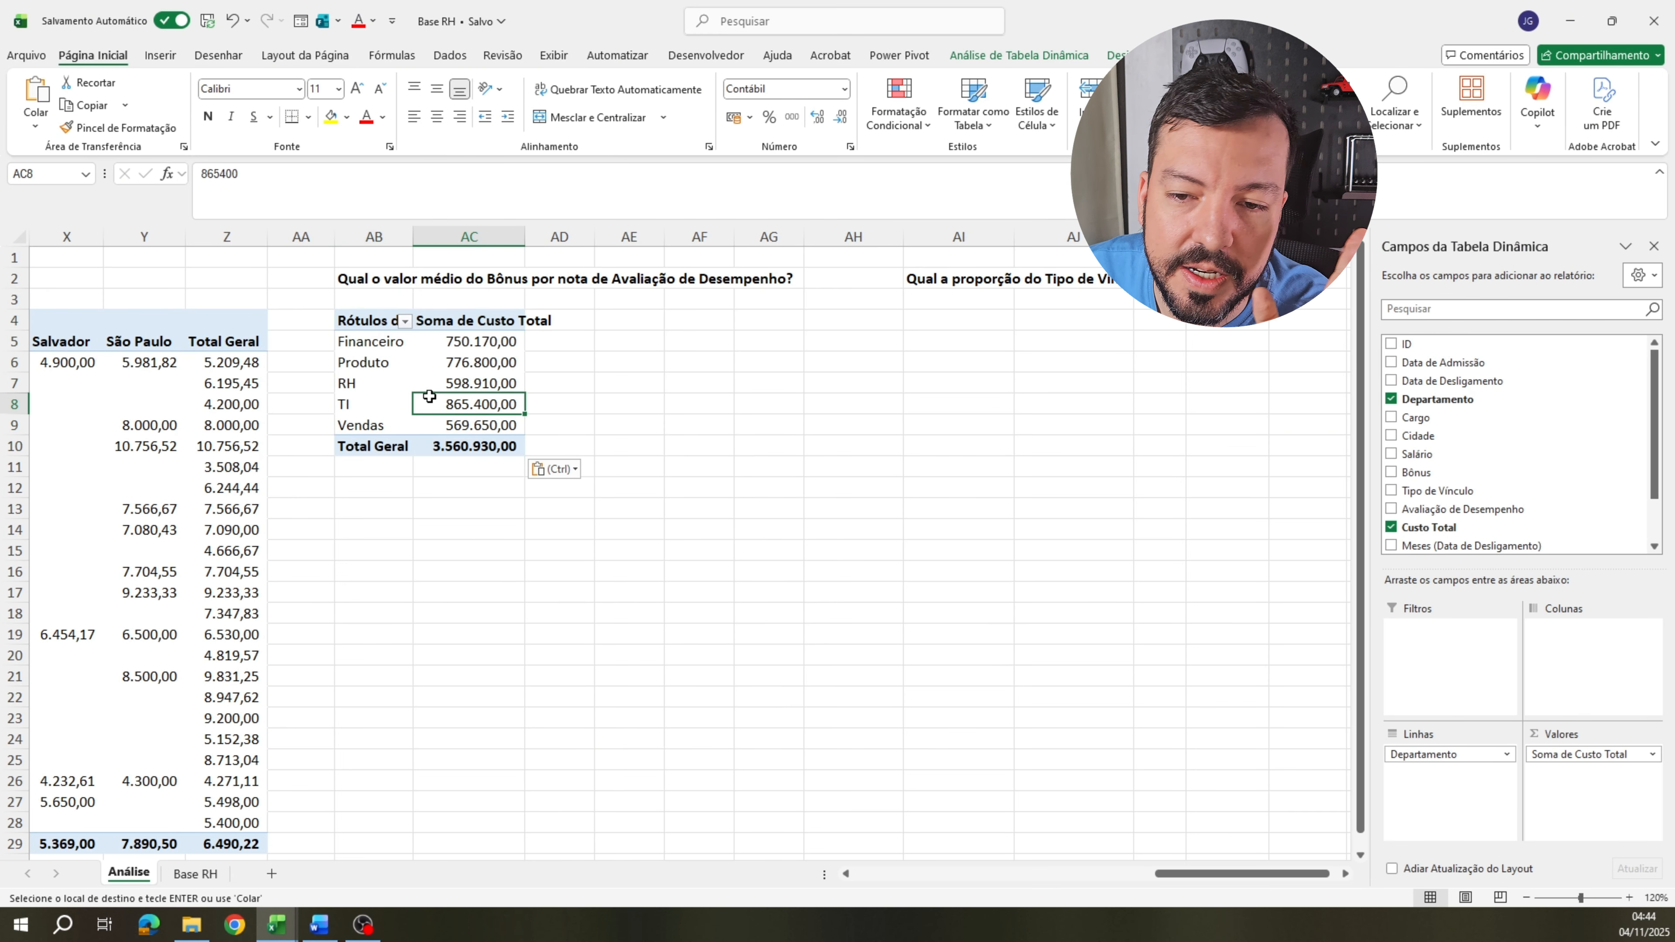
left_click(1392, 398)
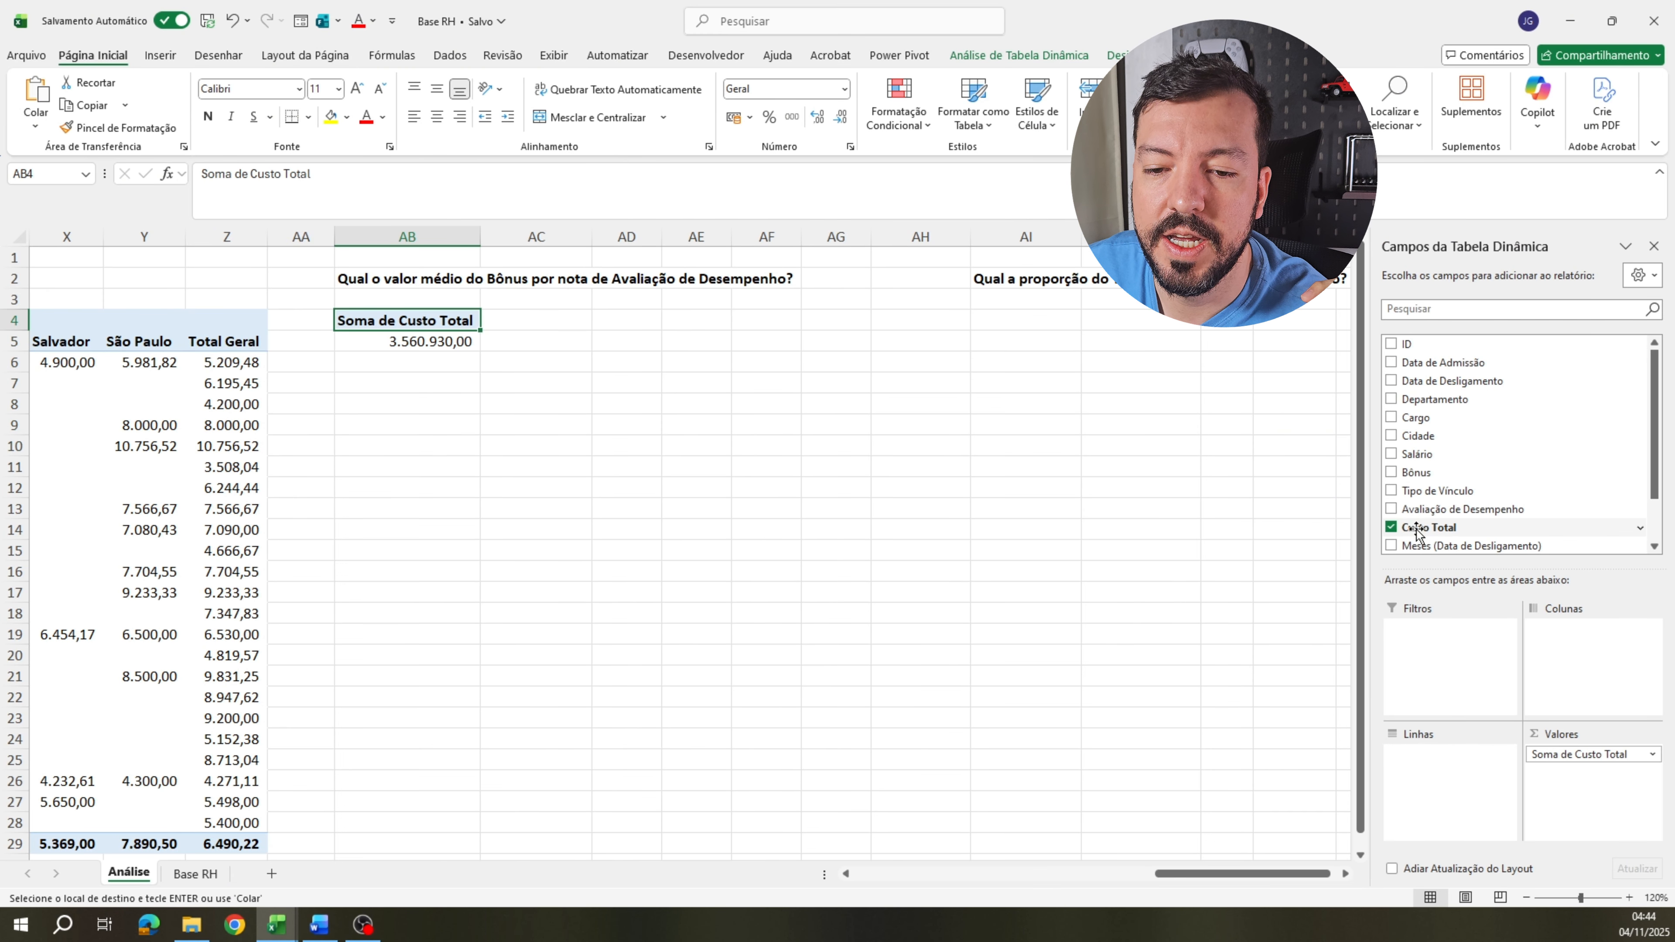
left_click(1392, 527)
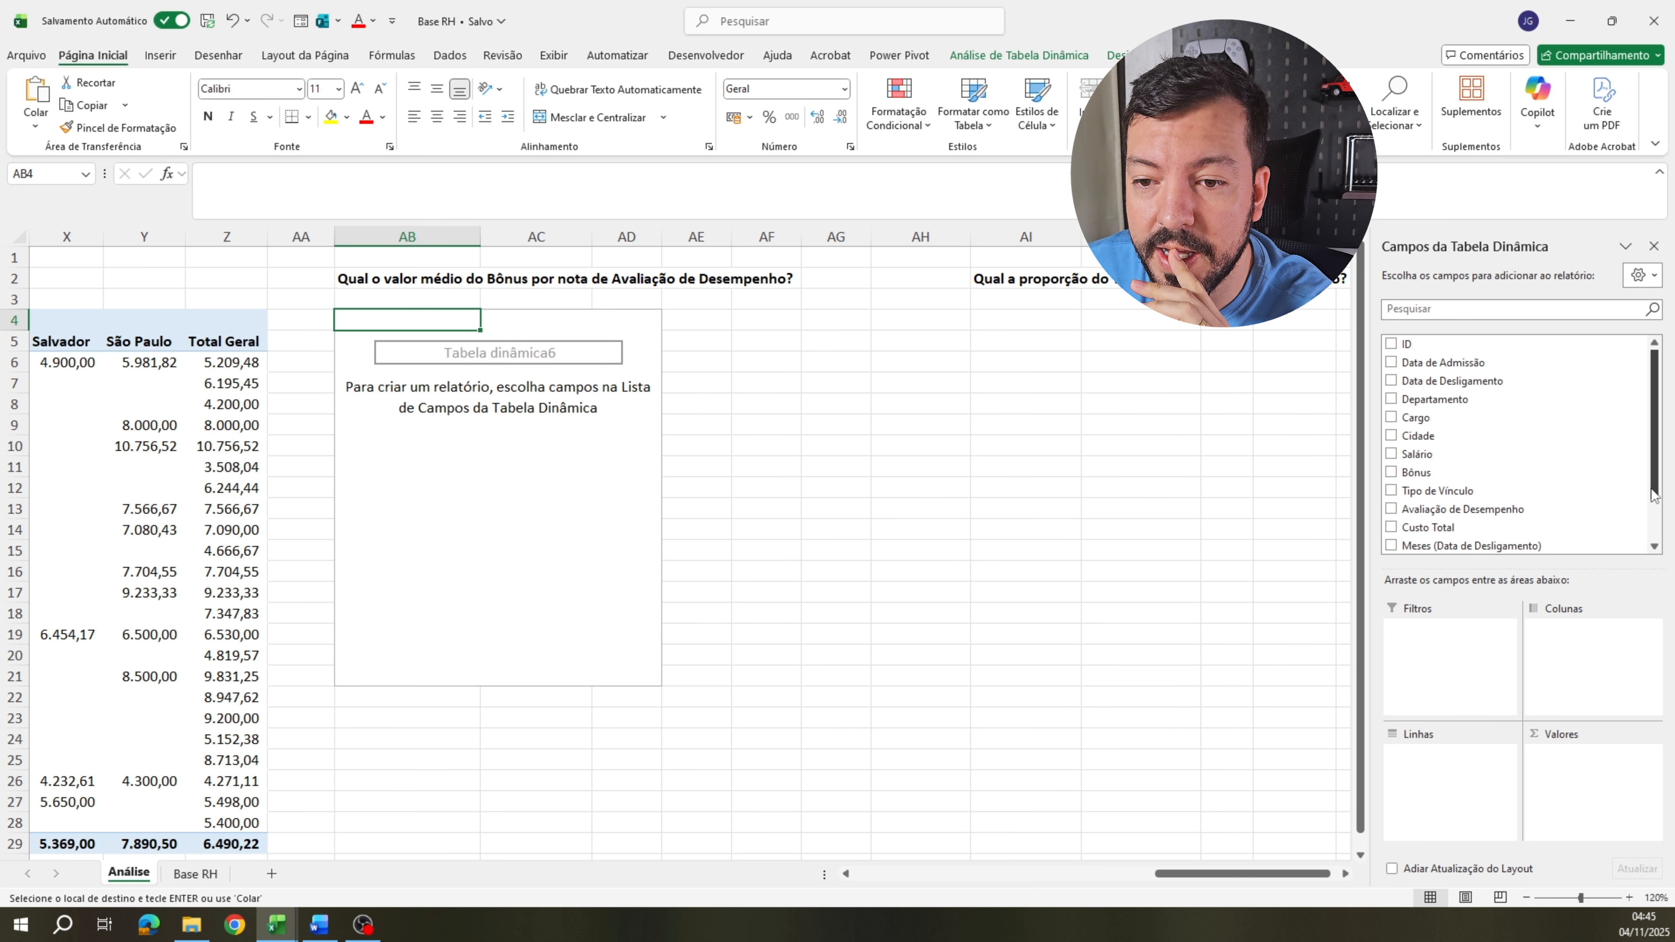
Lay out the pivot table at AB4 with Avaliação de Desempenho as rows and Bônus as values.
scroll(1654, 494, "down", 1)
left_click_drag(1447, 454, 1444, 765)
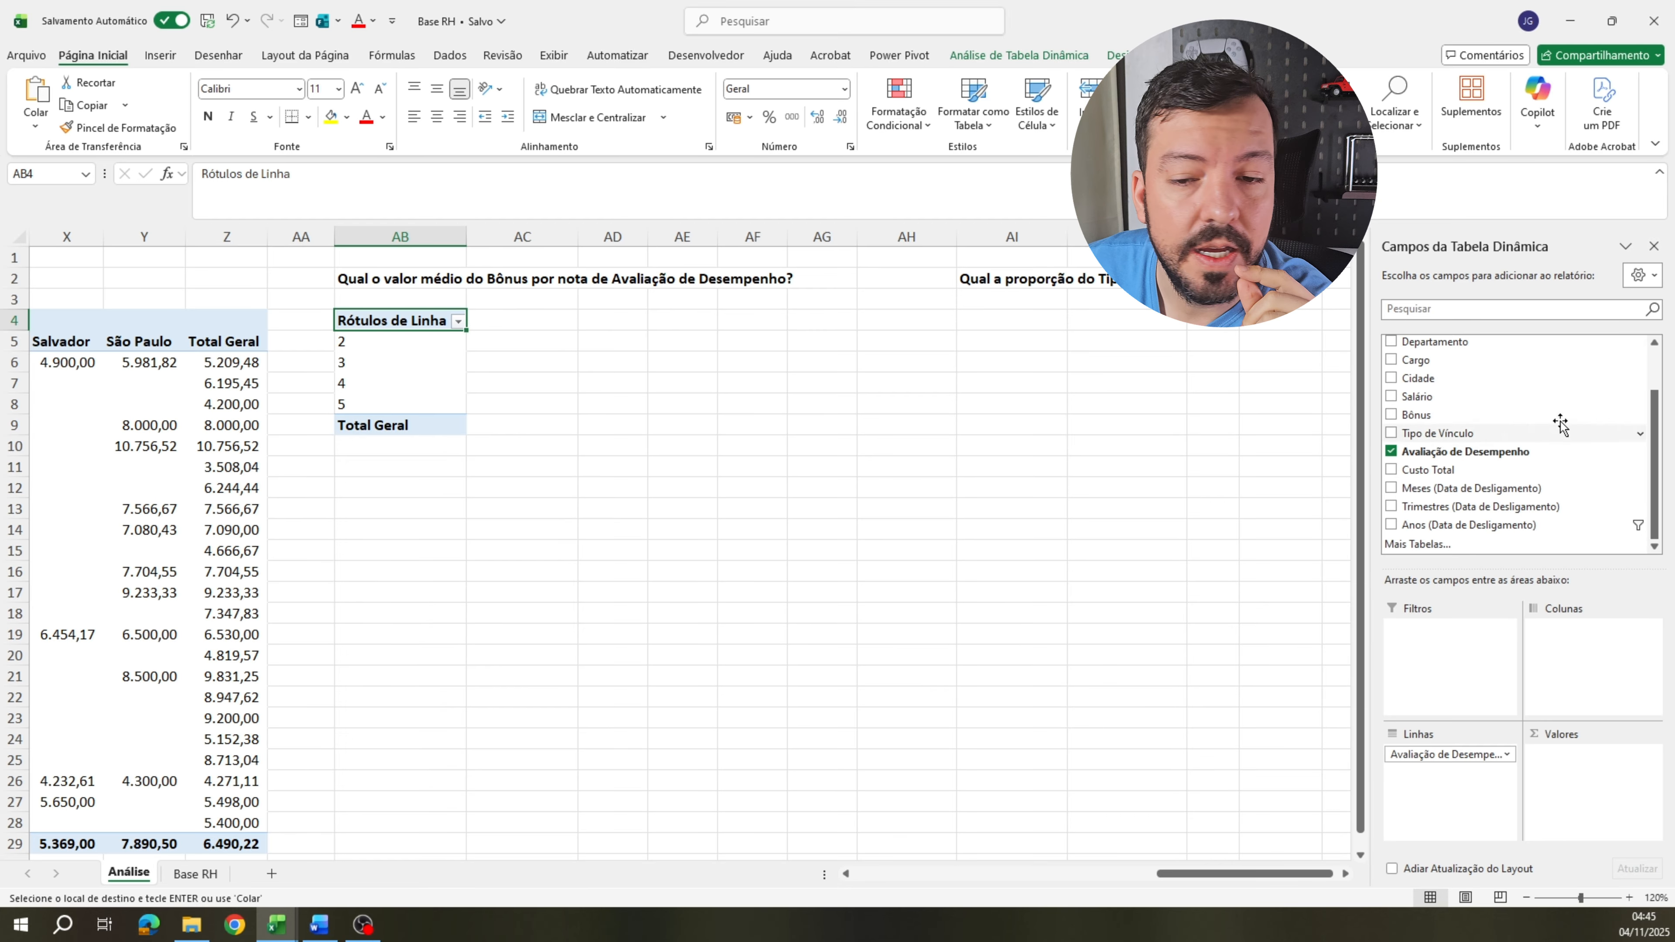
left_click_drag(1427, 416, 1581, 786)
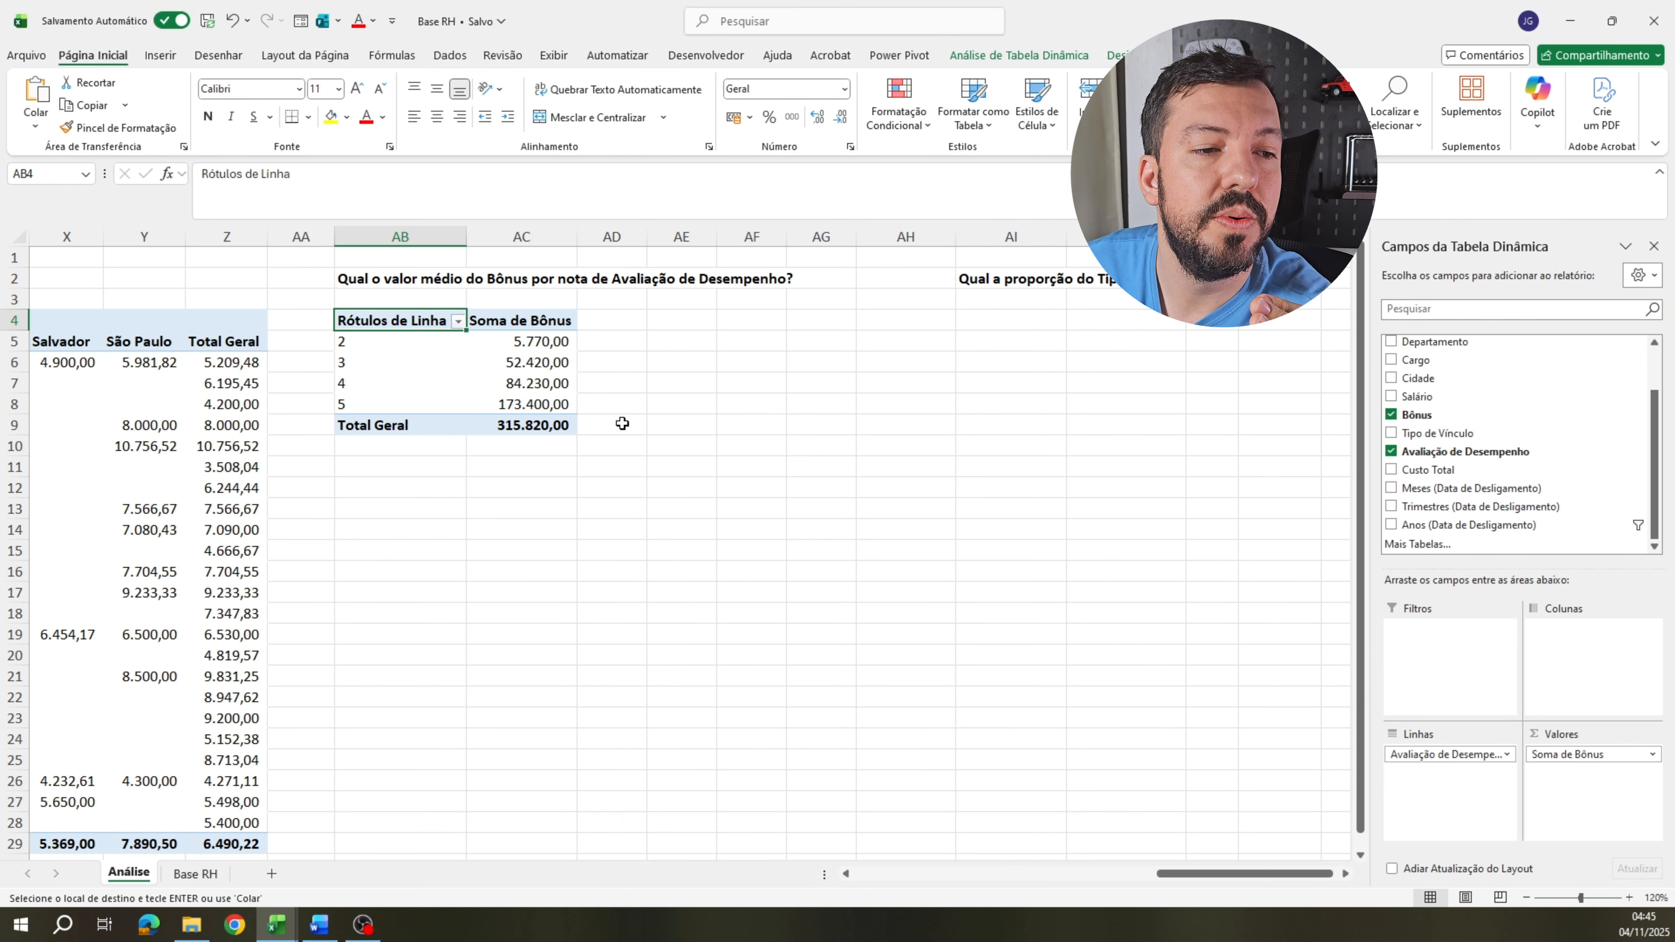
Summarize the Bônus values in the performance rating pivot table by average (Média).
left_click(1654, 754)
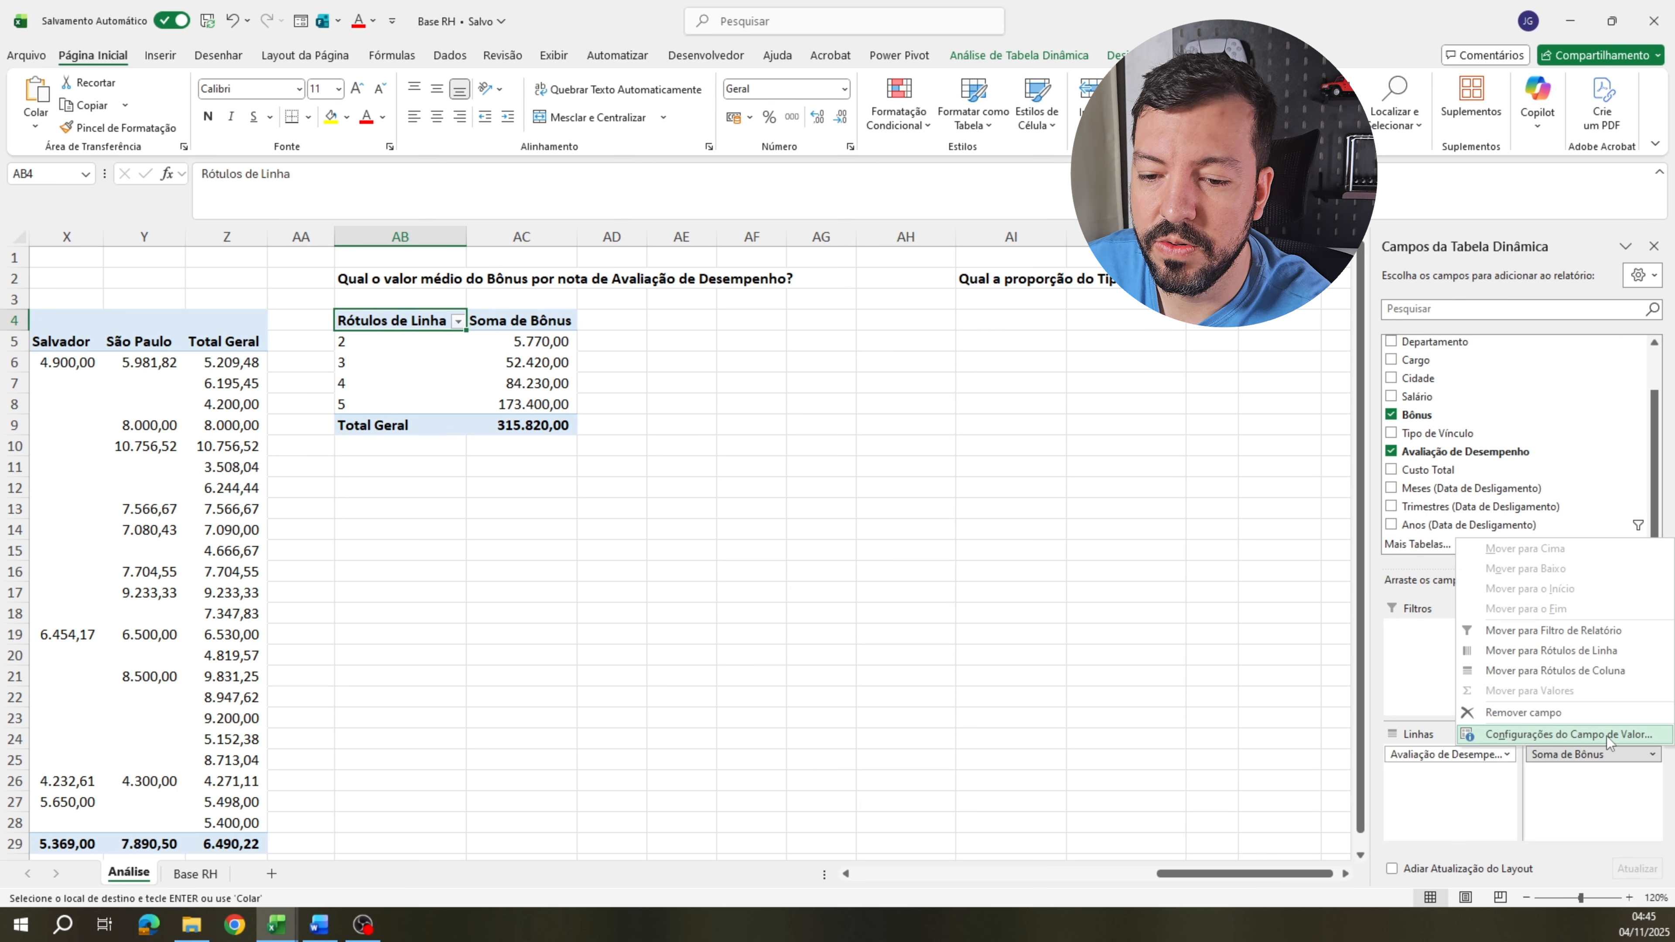
left_click(1648, 740)
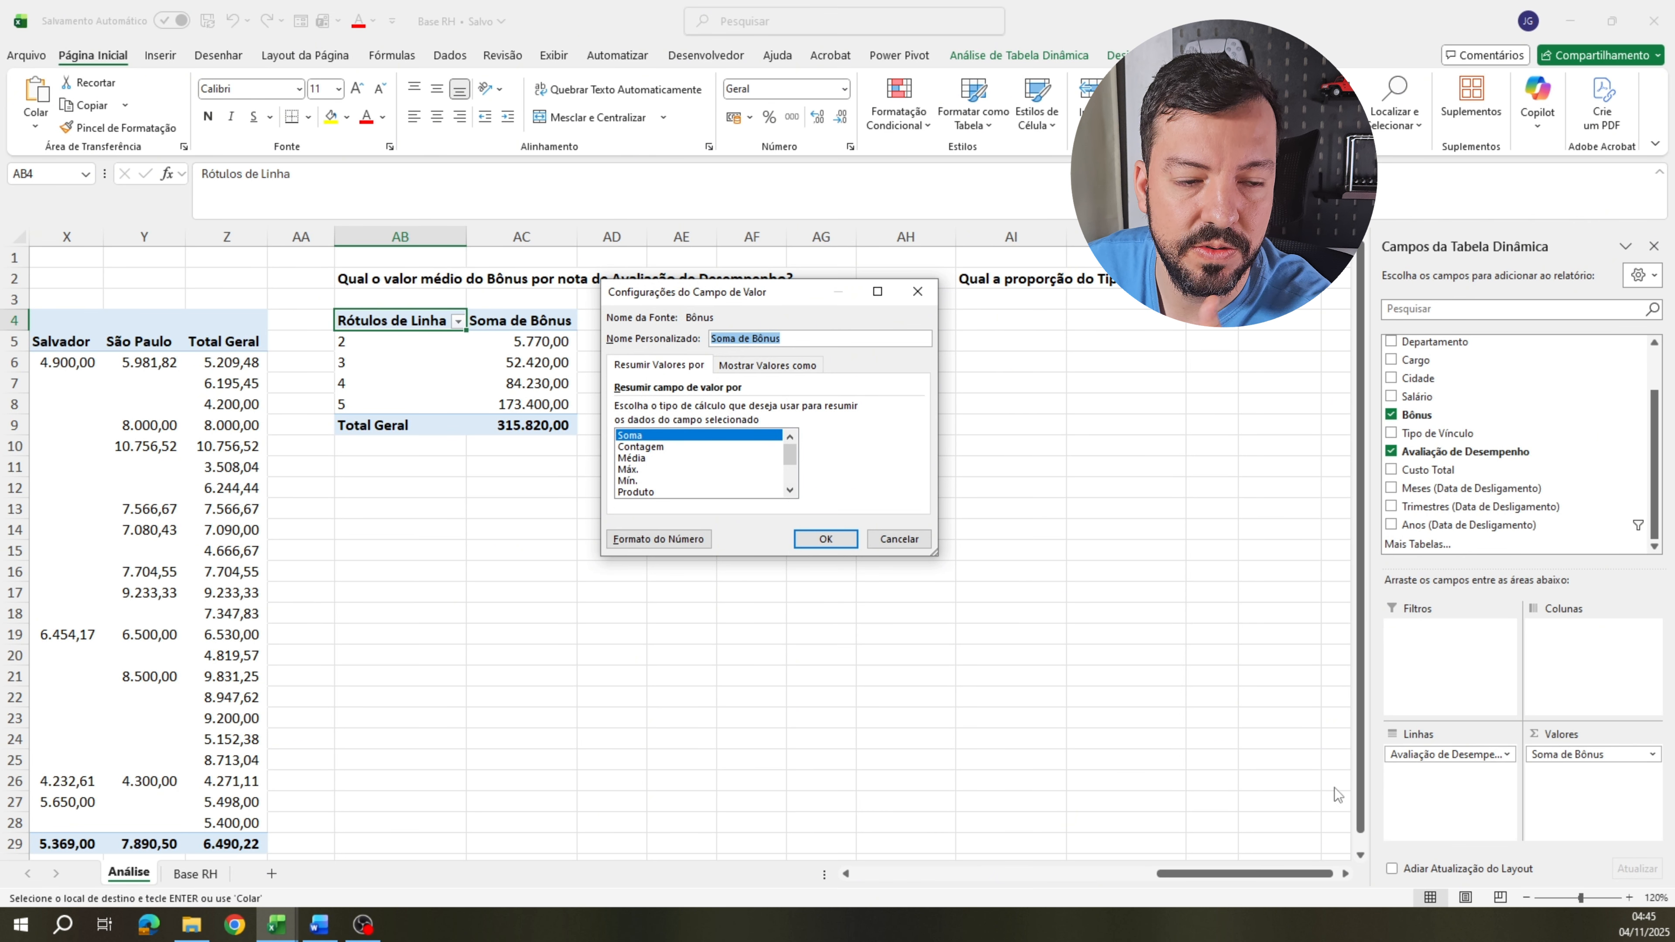
left_click(665, 458)
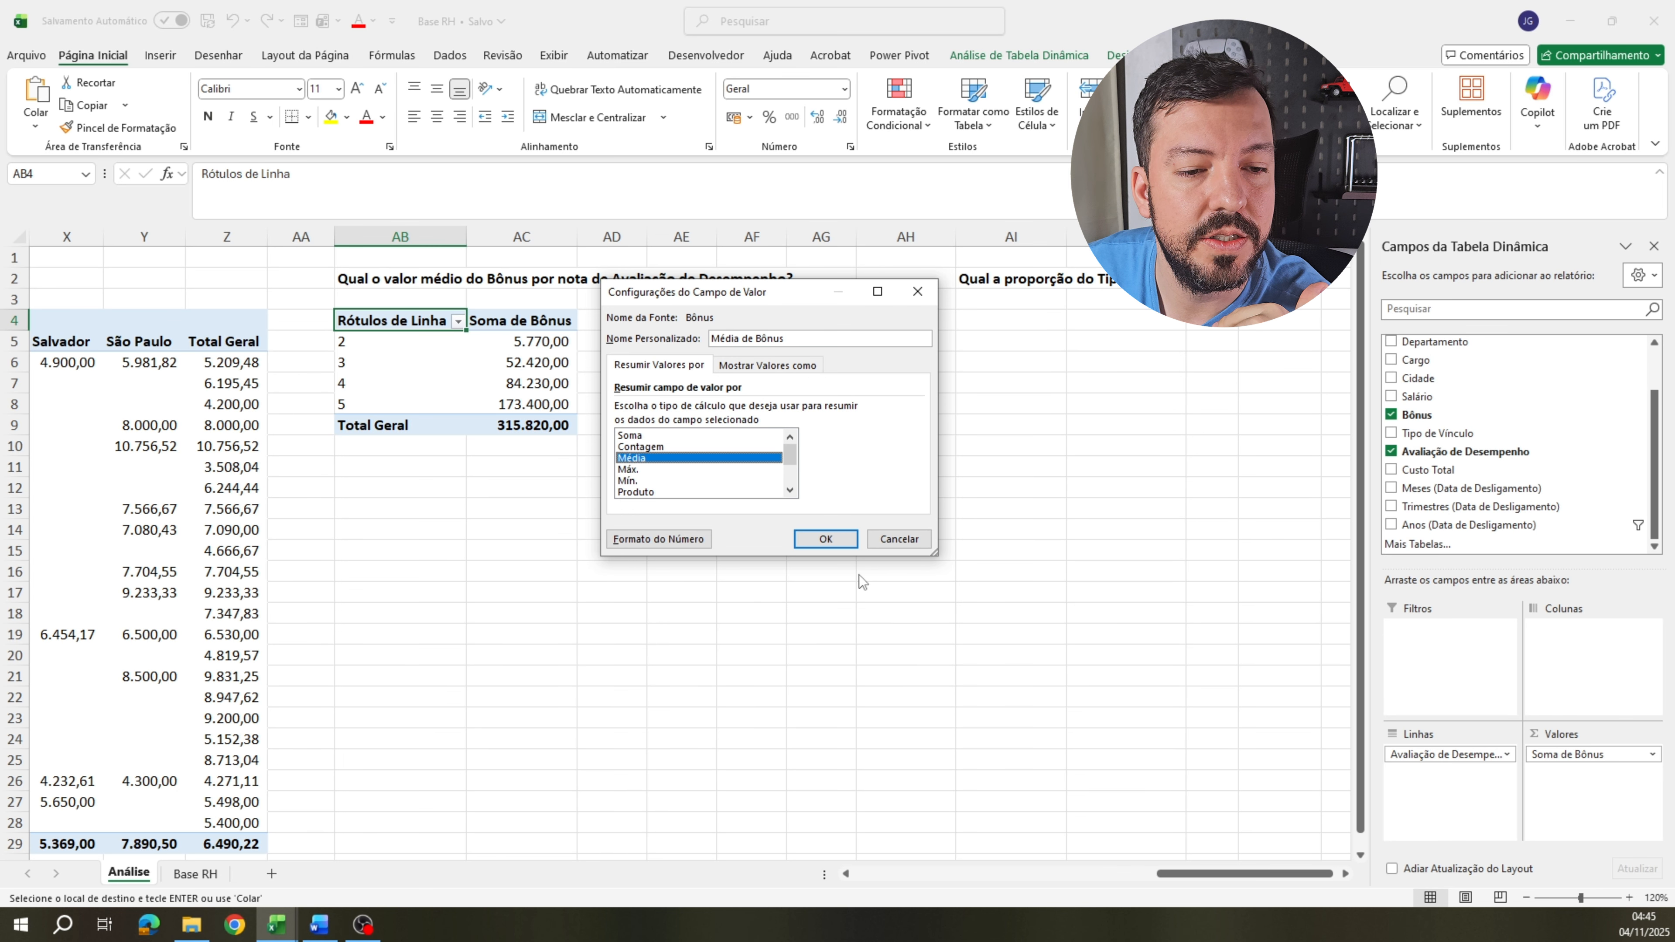
left_click(825, 538)
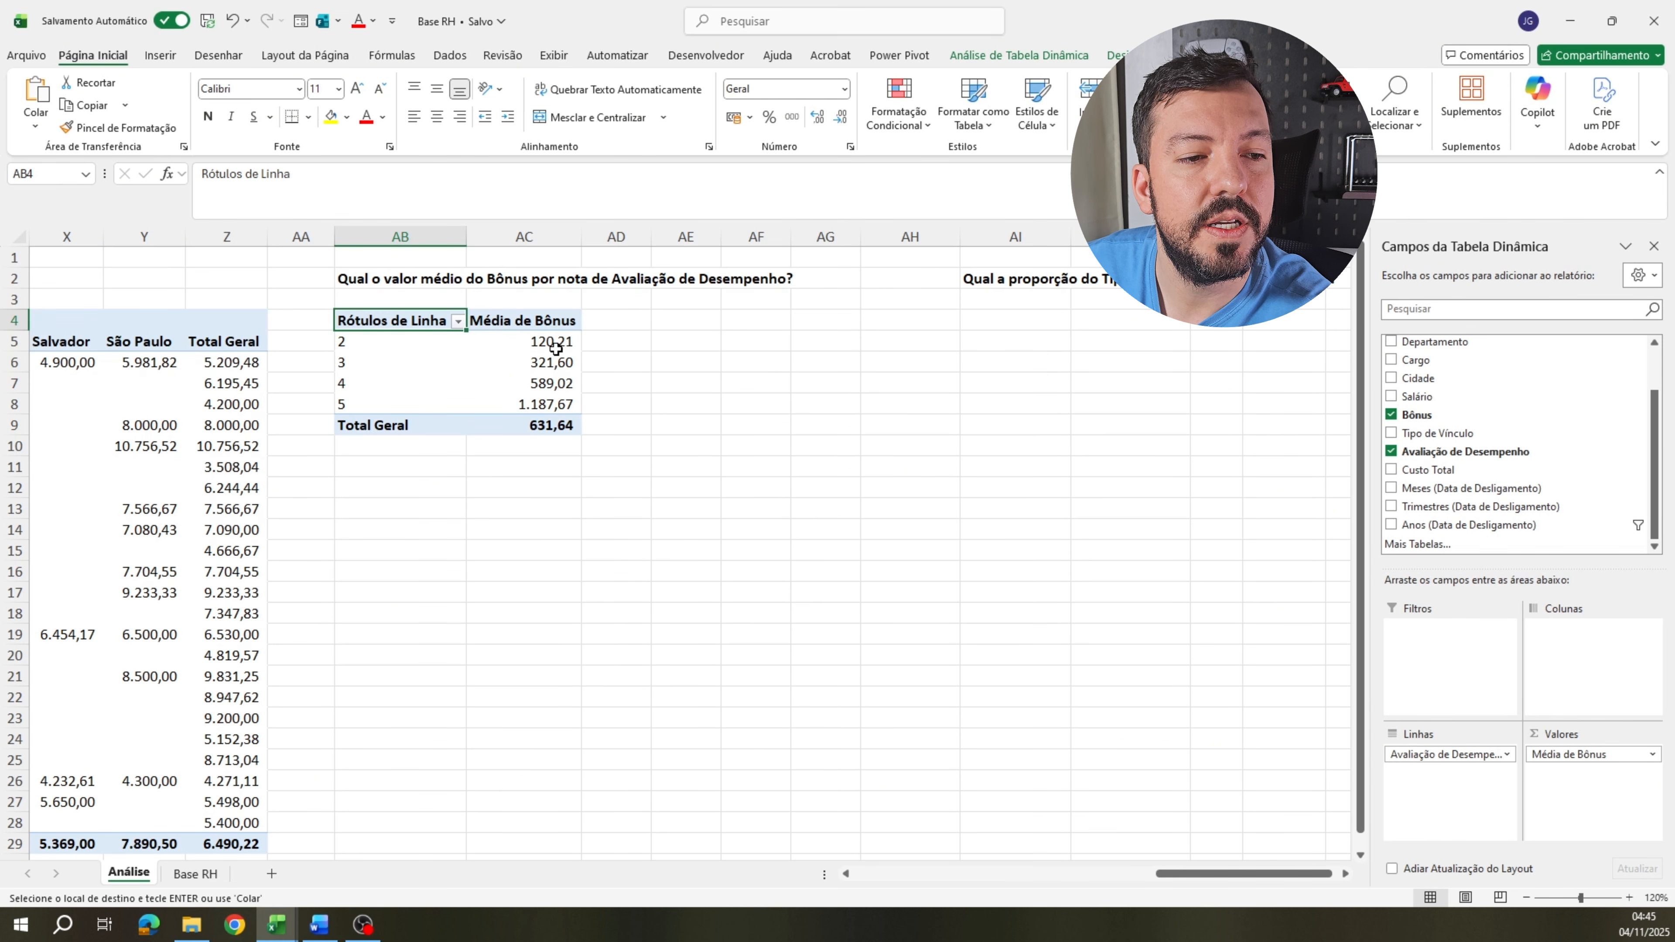
left_click_drag(545, 347, 559, 404)
left_click(617, 404)
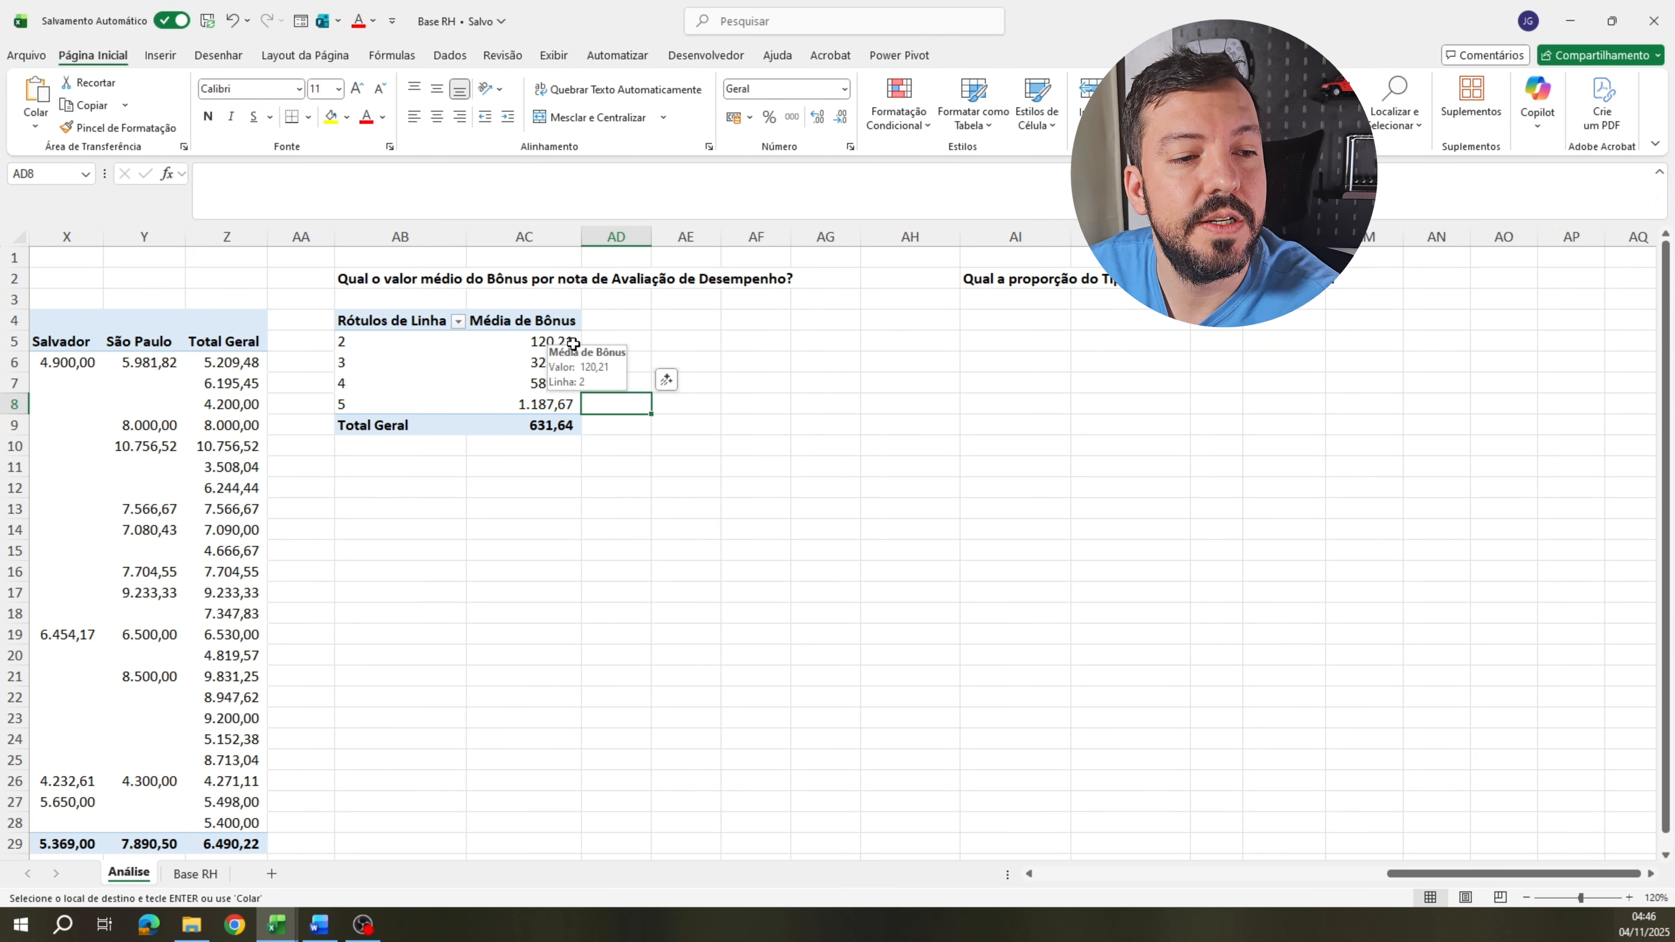
Paste the copied payroll cost pivot table at AI4 and remove its Departamento and Custo Total fields.
left_click(1016, 320)
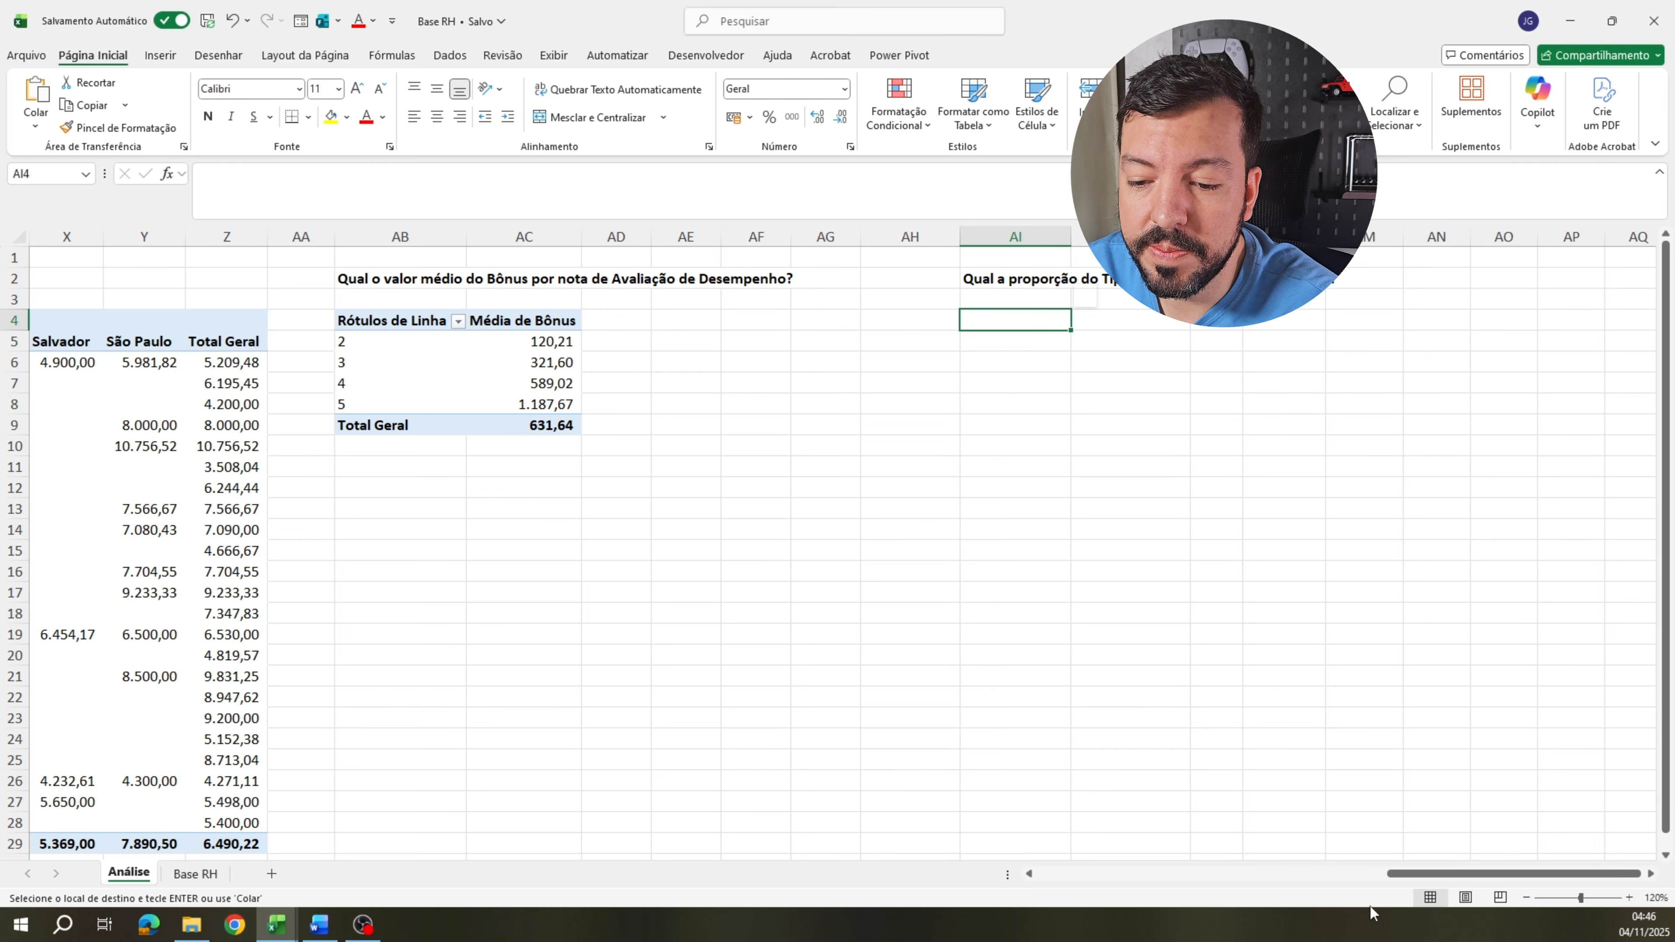
left_click(1650, 872)
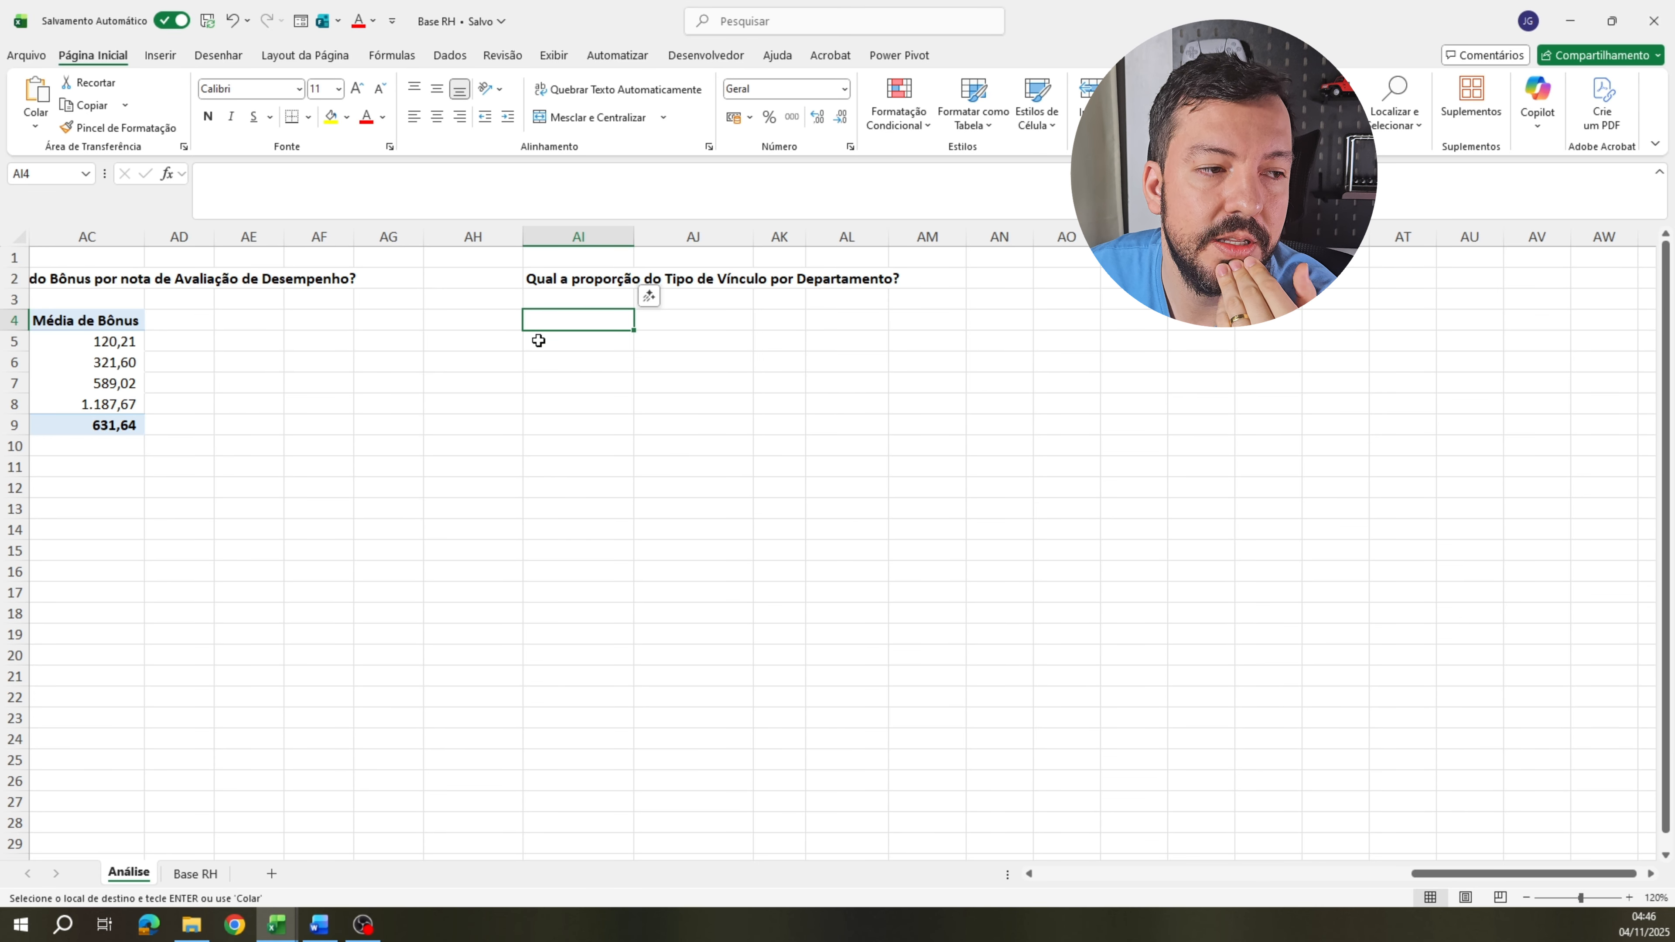
key("ctrl+v")
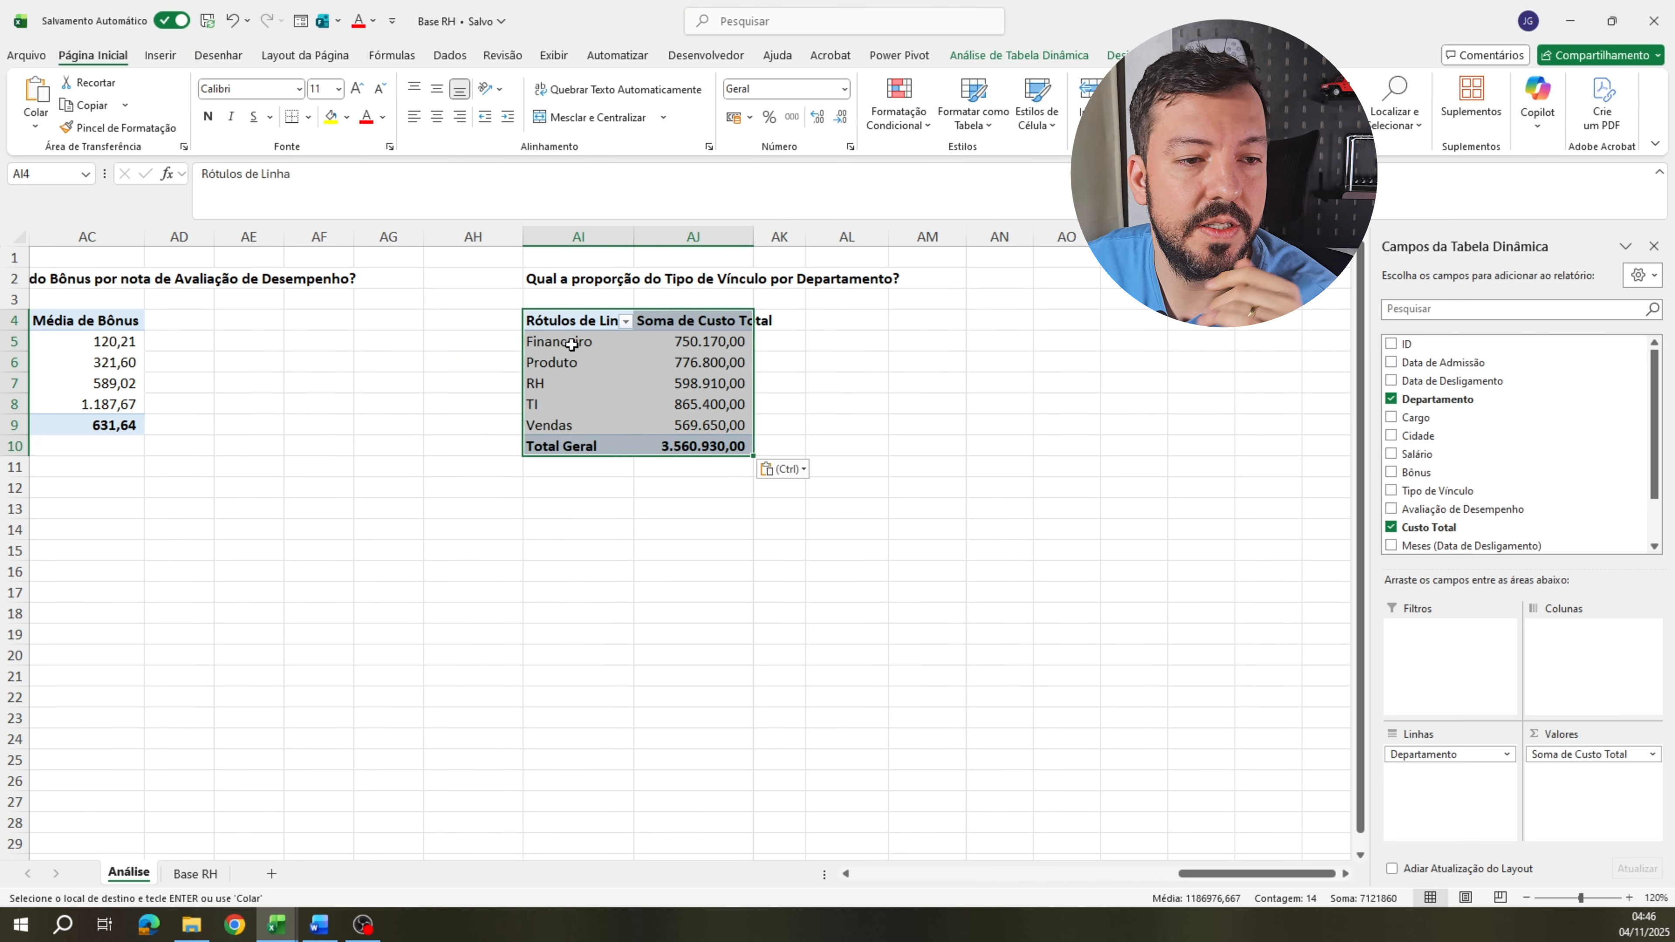
left_click(571, 382)
left_click(1391, 399)
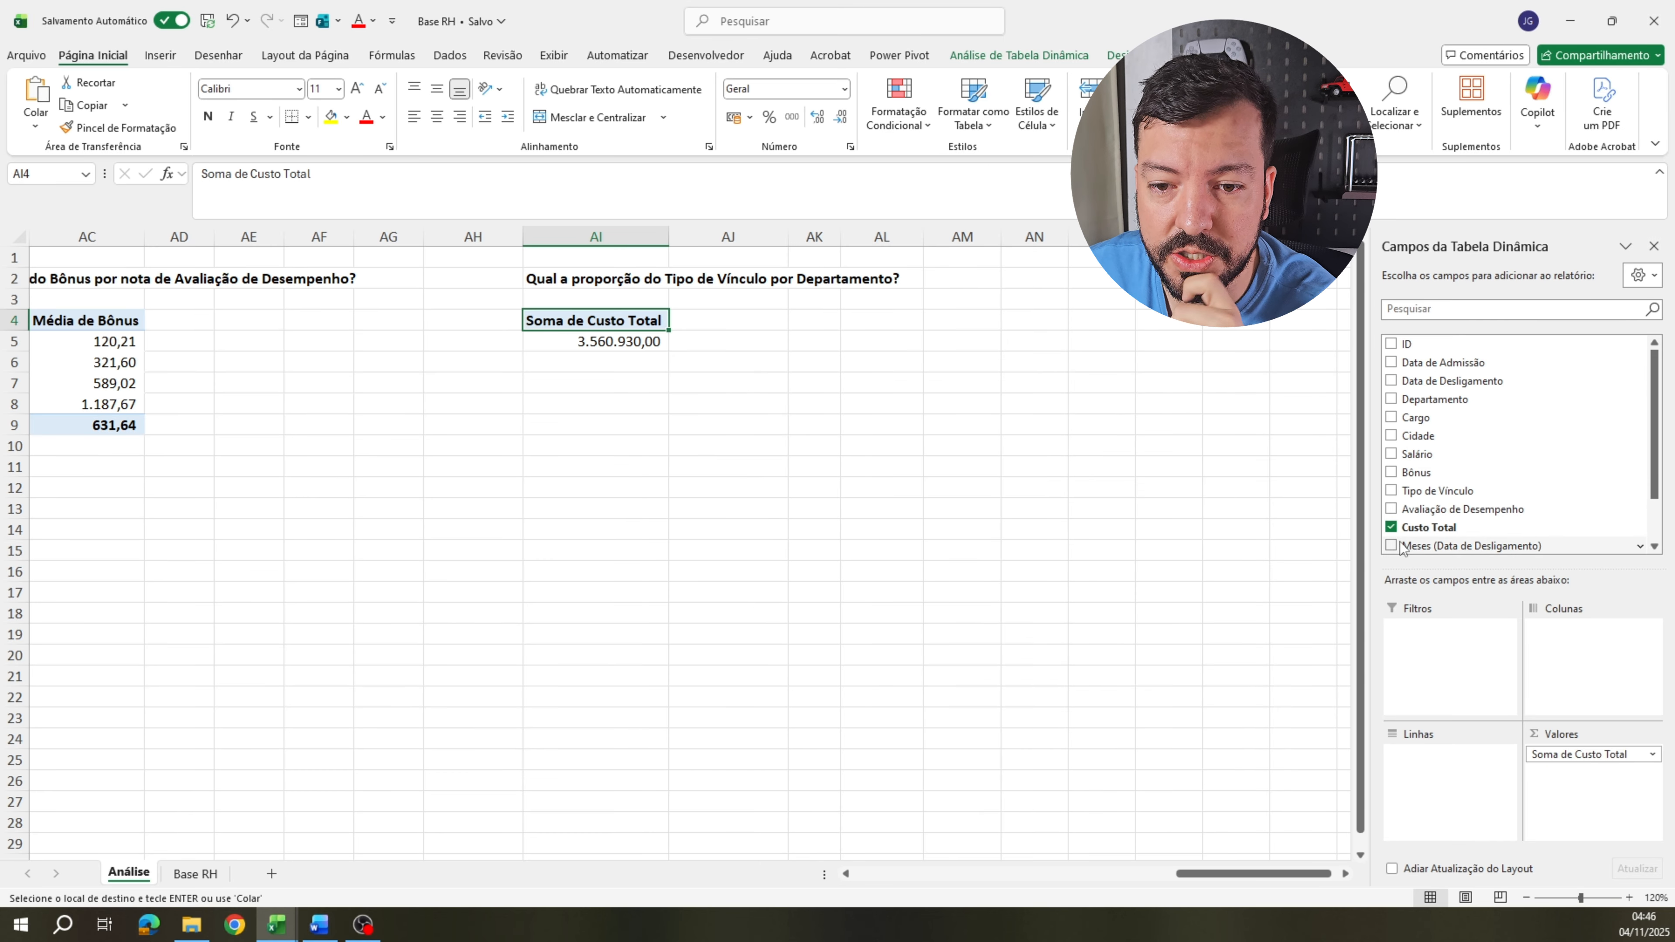
left_click(1391, 527)
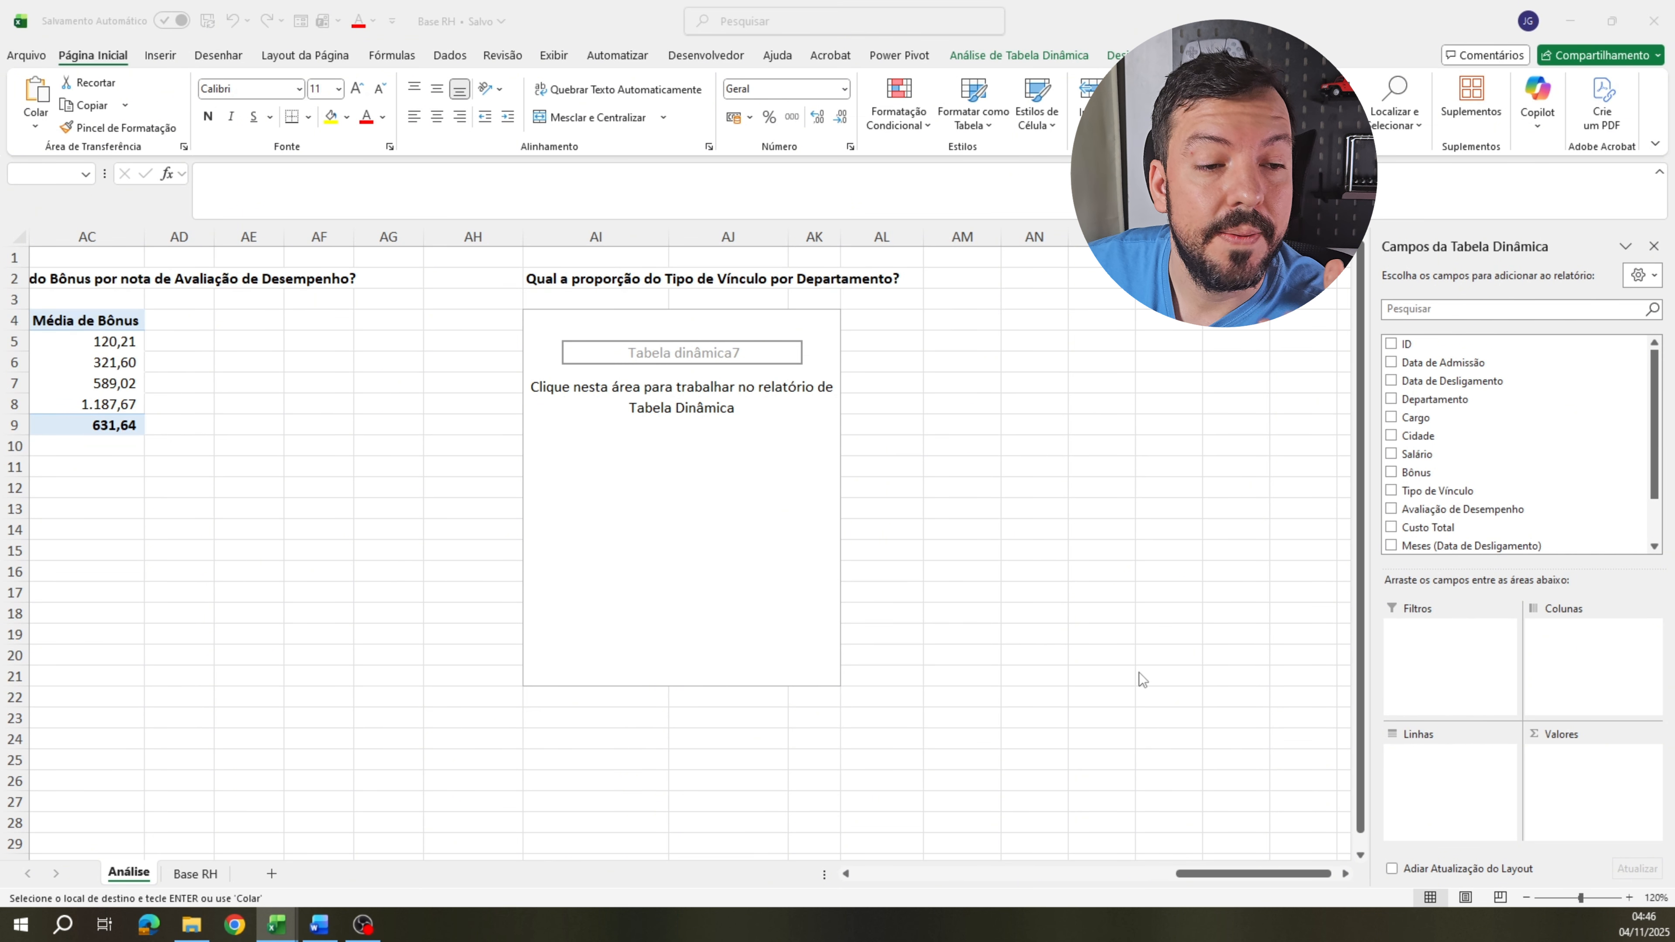
Lay out the pivot table at AI4 with Departamento as rows, Tipo de Vínculo as columns and the count of ID as values.
left_click_drag(1434, 399, 1450, 768)
left_click_drag(1437, 450, 1589, 649)
left_click(810, 404)
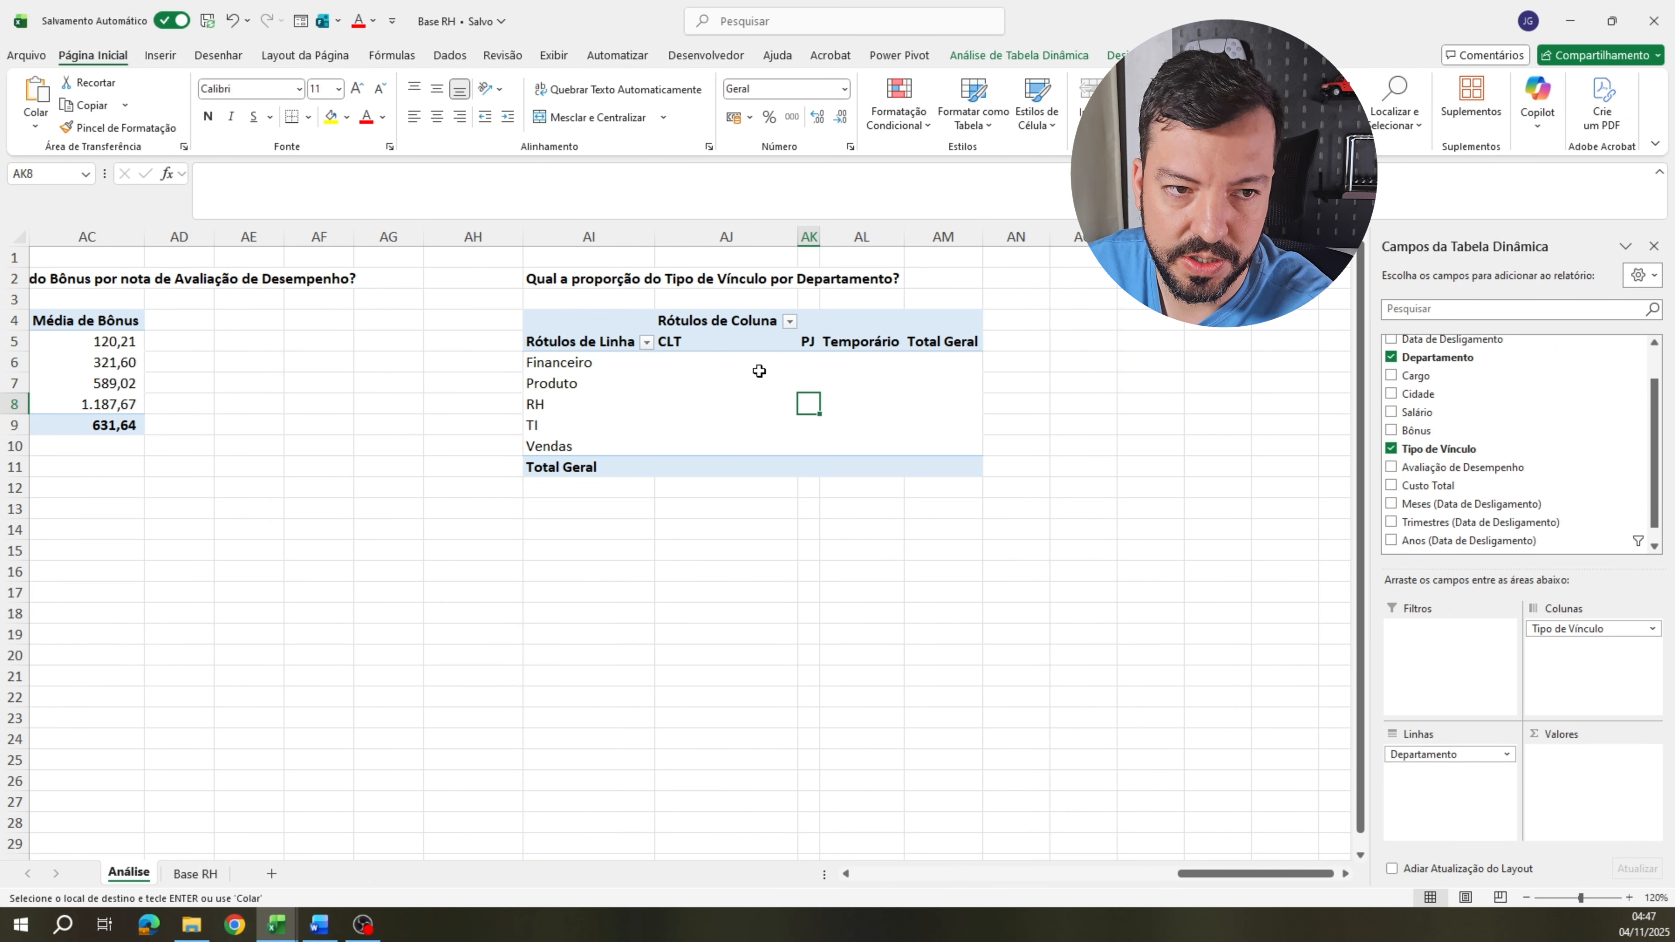
scroll(1517, 389, "up", 2)
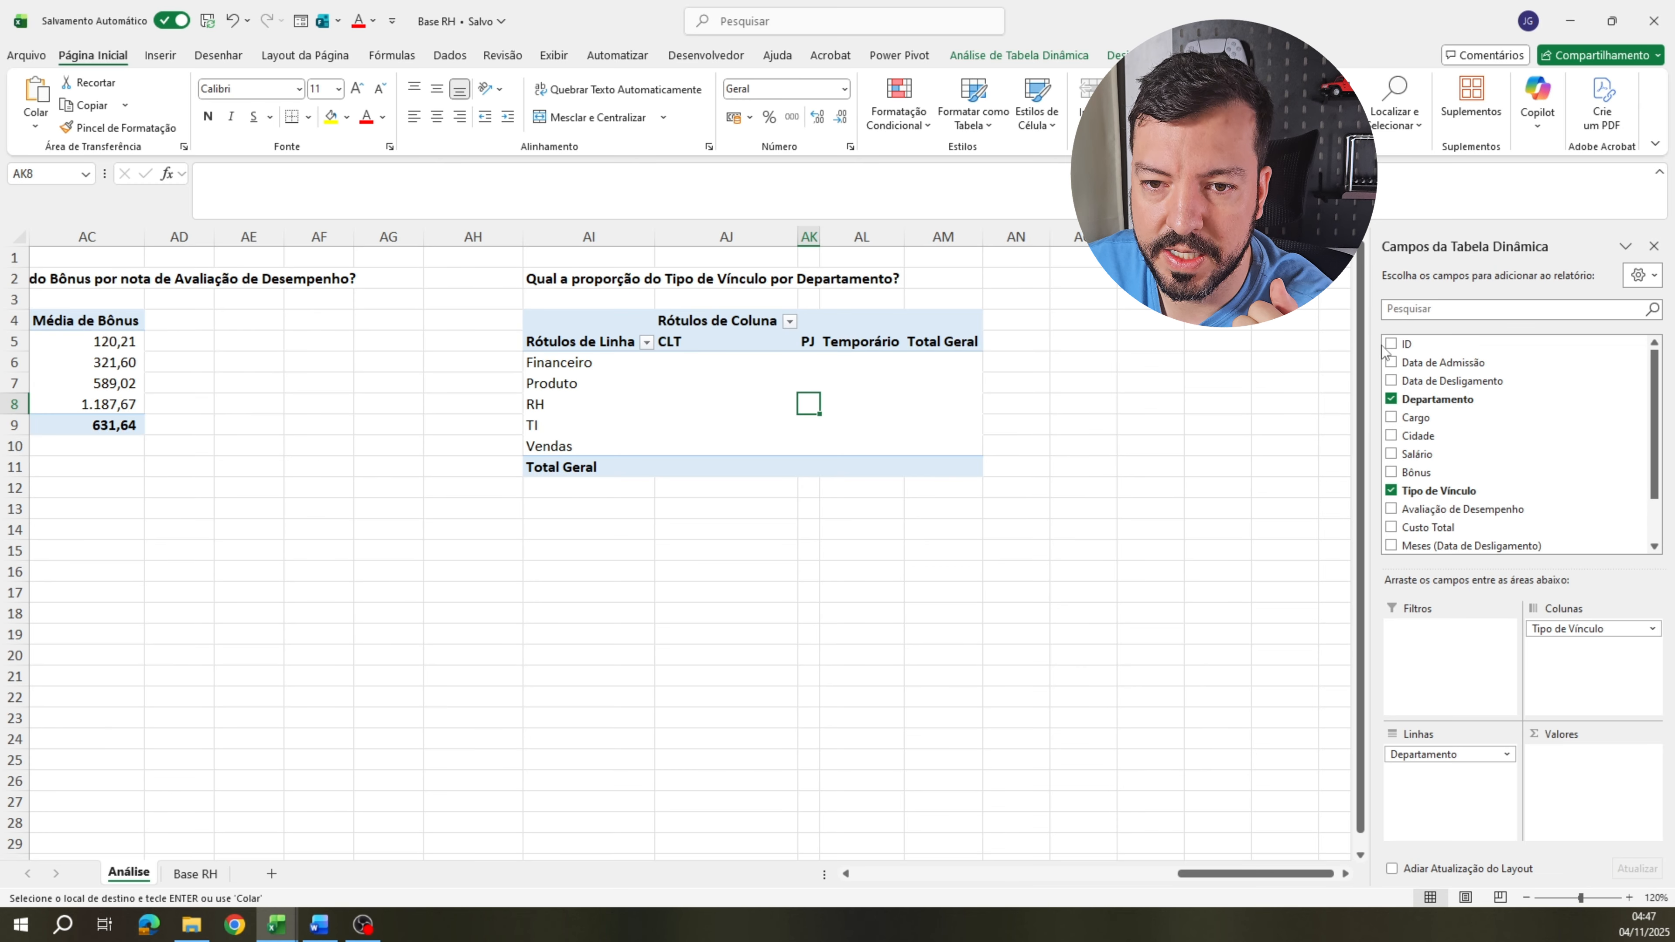
left_click_drag(1407, 345, 1573, 766)
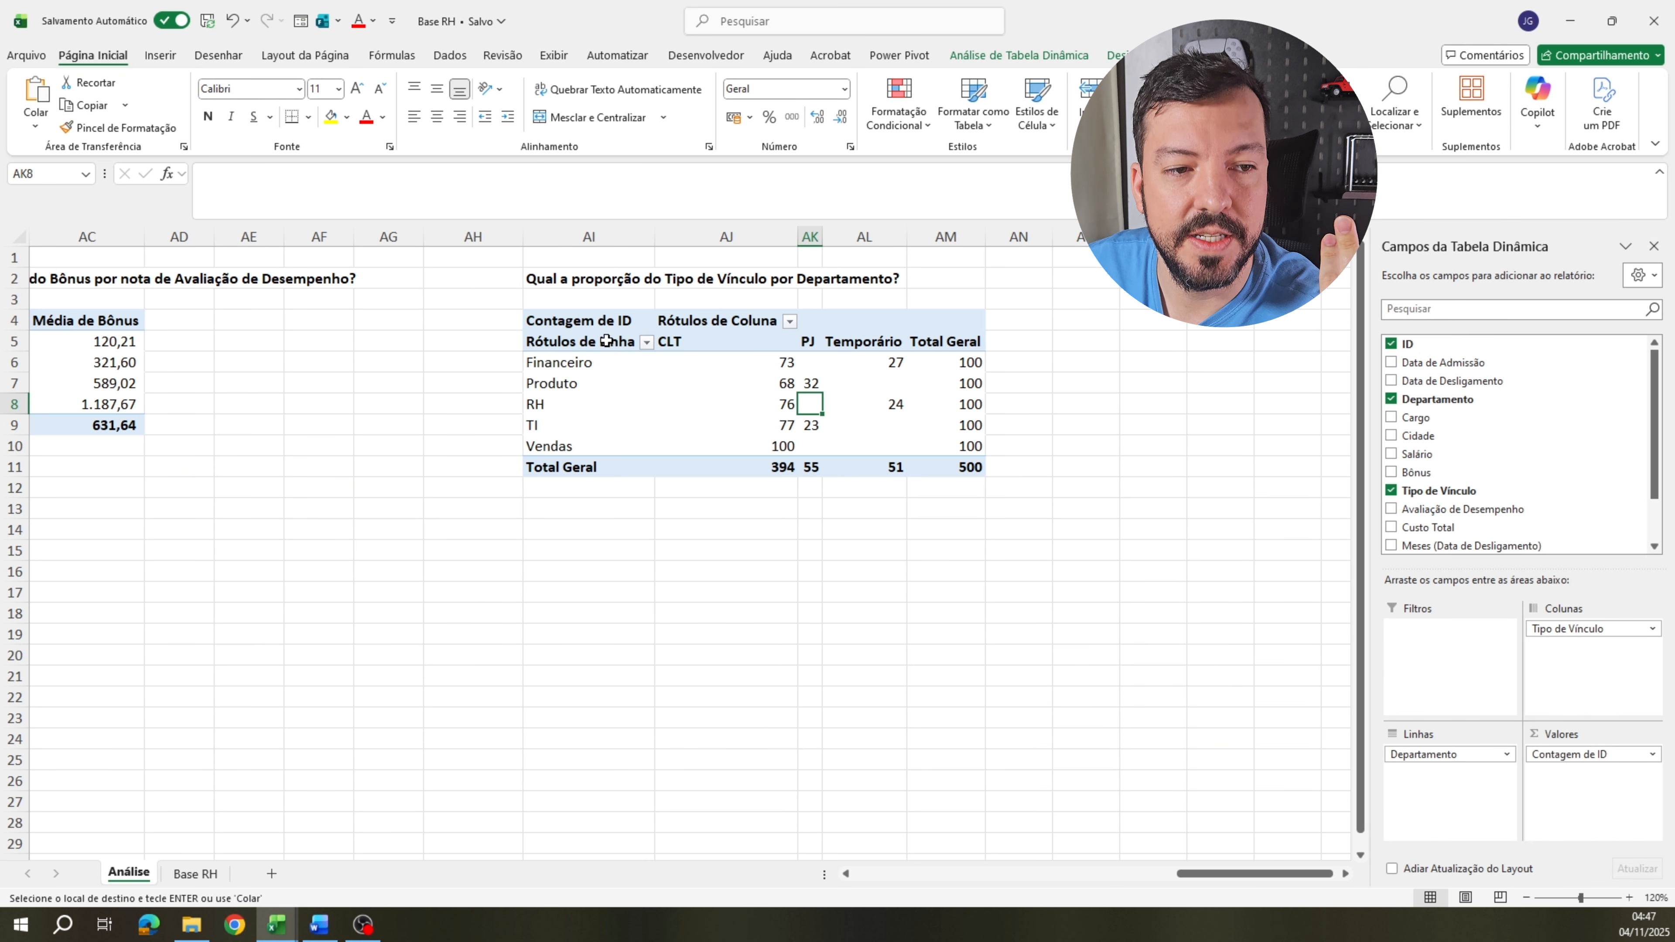
left_click(810, 362)
Show the ID counts in the Tipo de Vínculo by Departamento pivot table as % do Total de Linhas.
left_click(1652, 754)
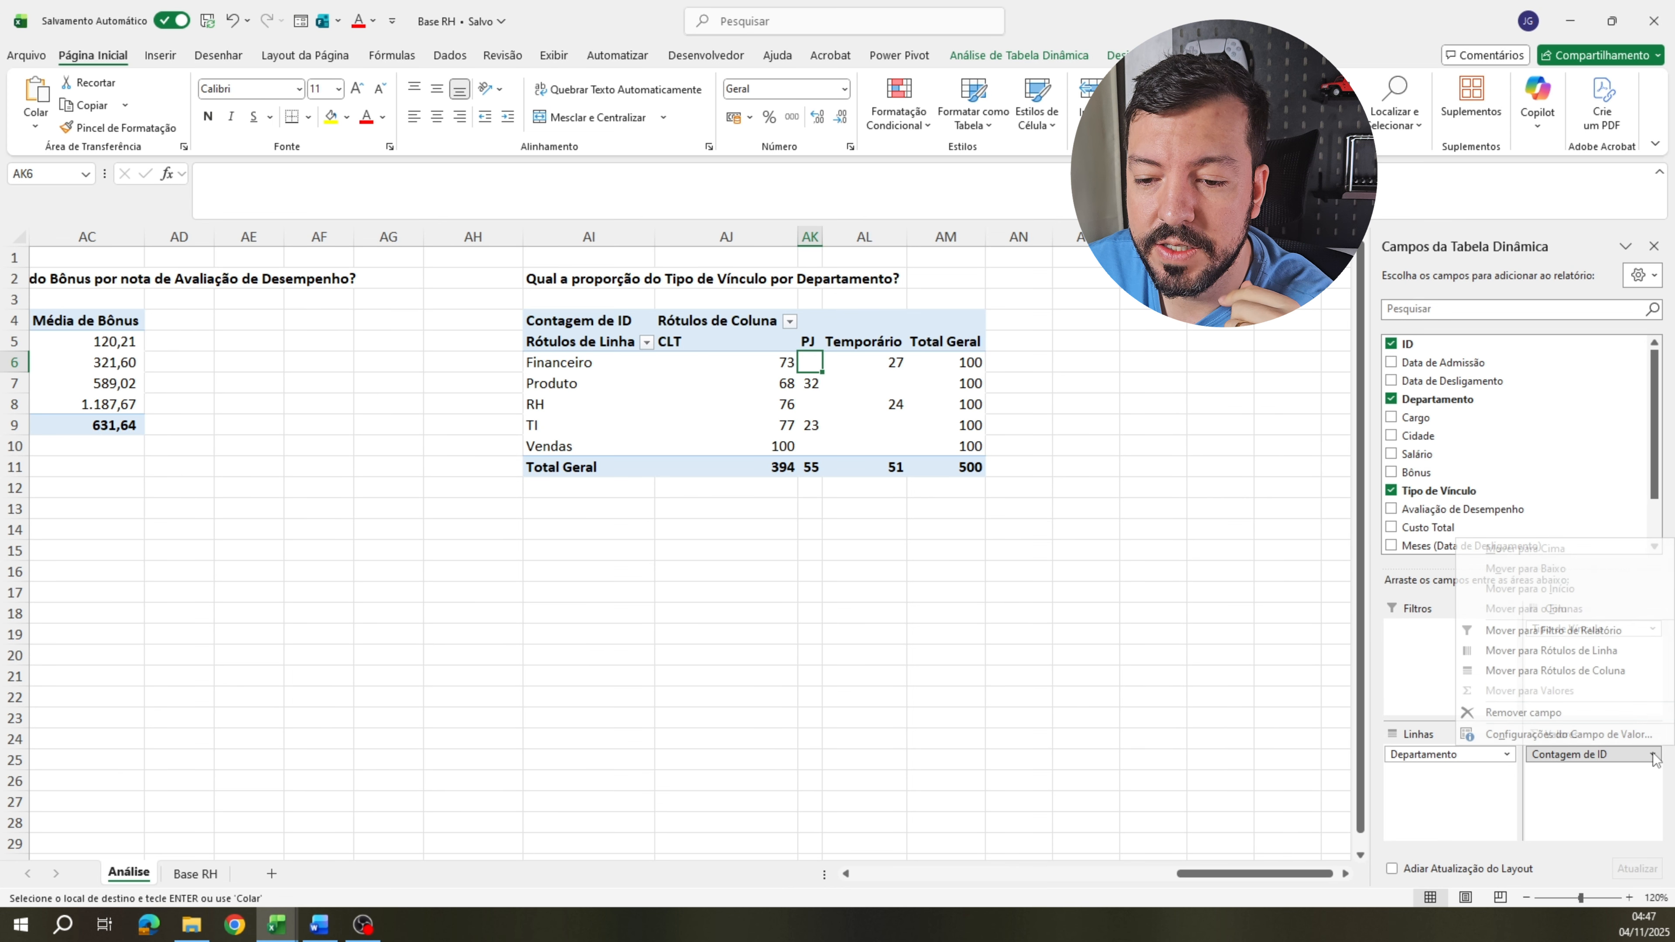
left_click(1609, 711)
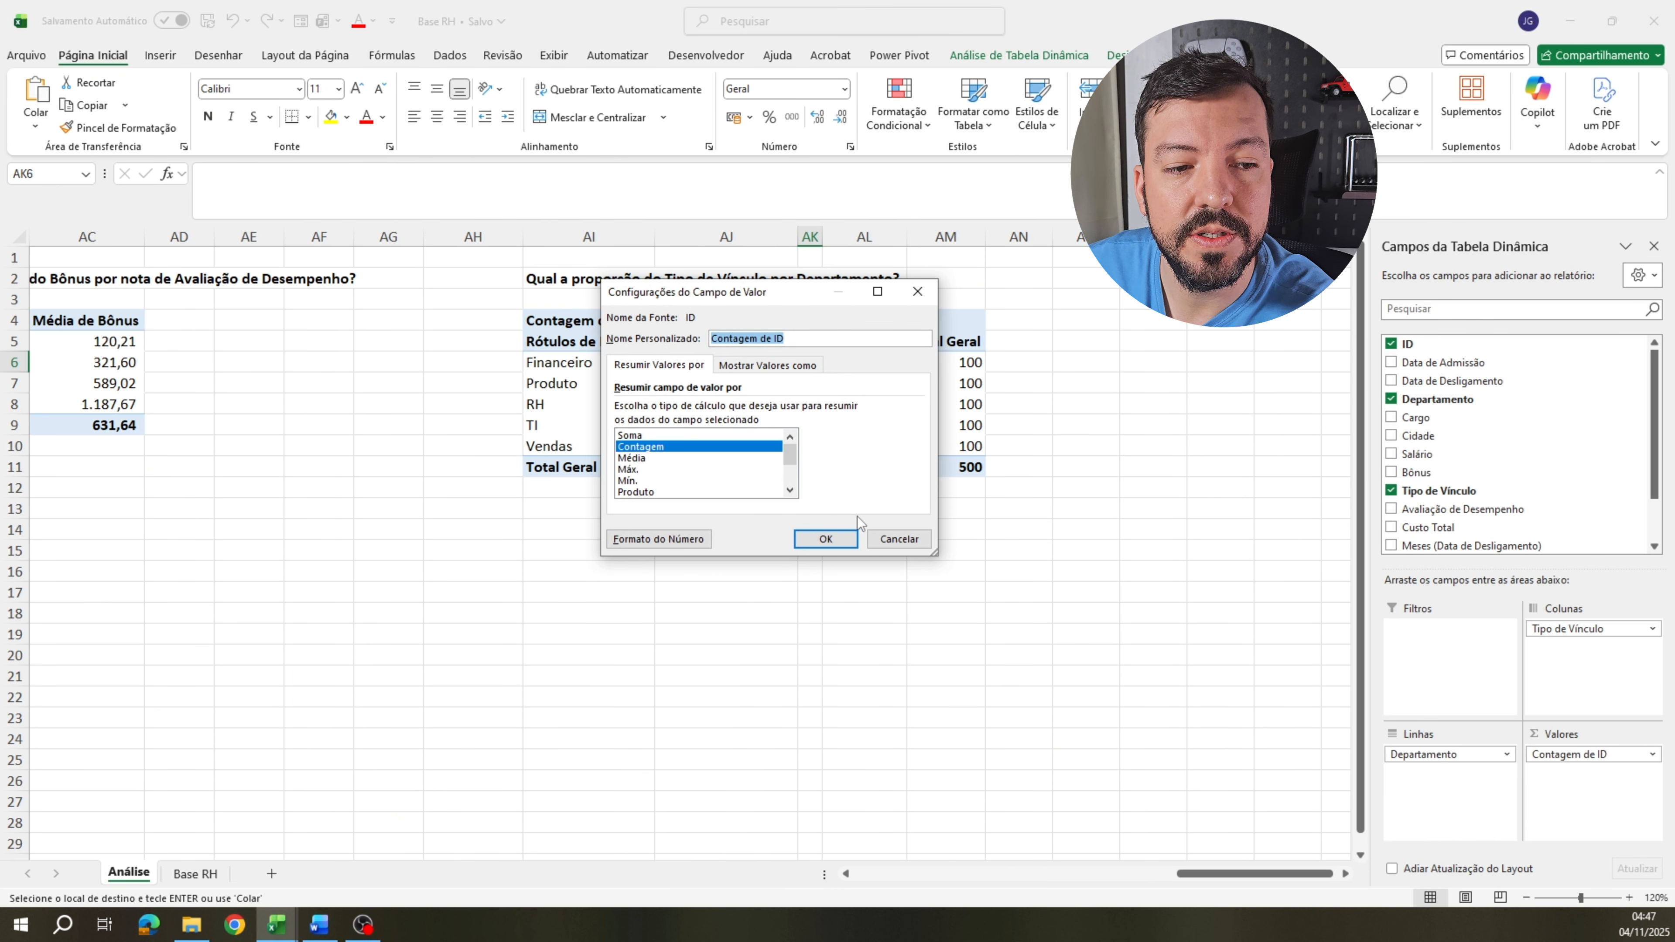
left_click(790, 490)
left_click(789, 491)
left_click(789, 491)
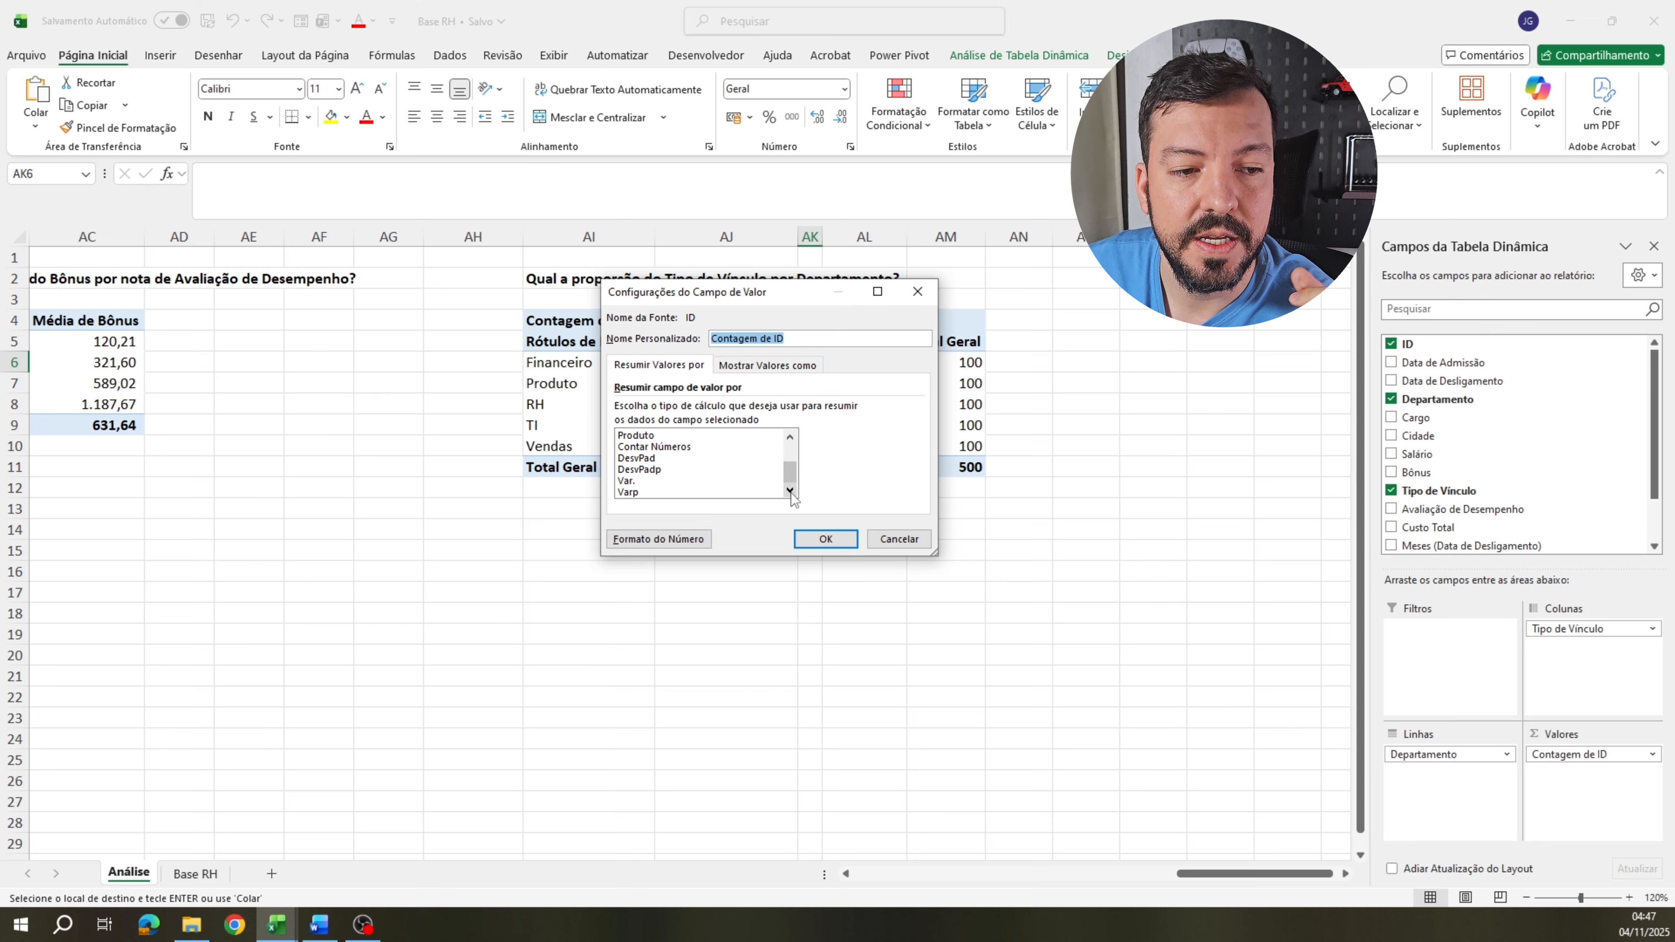
scroll(789, 475, "up", 2)
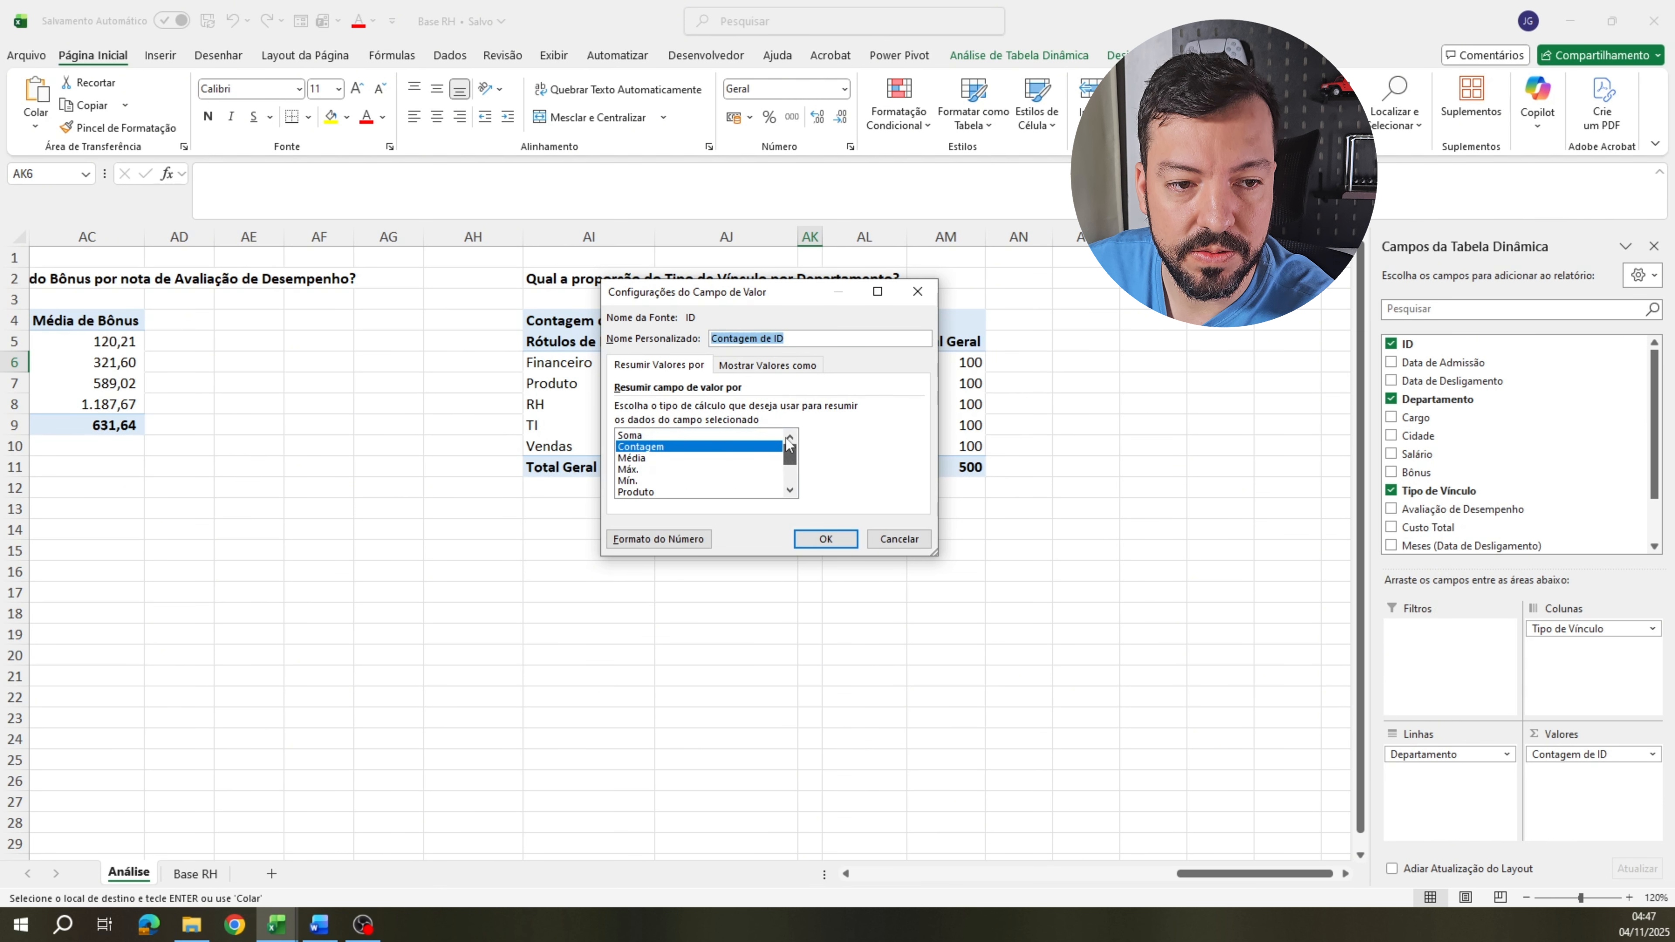
left_click(774, 371)
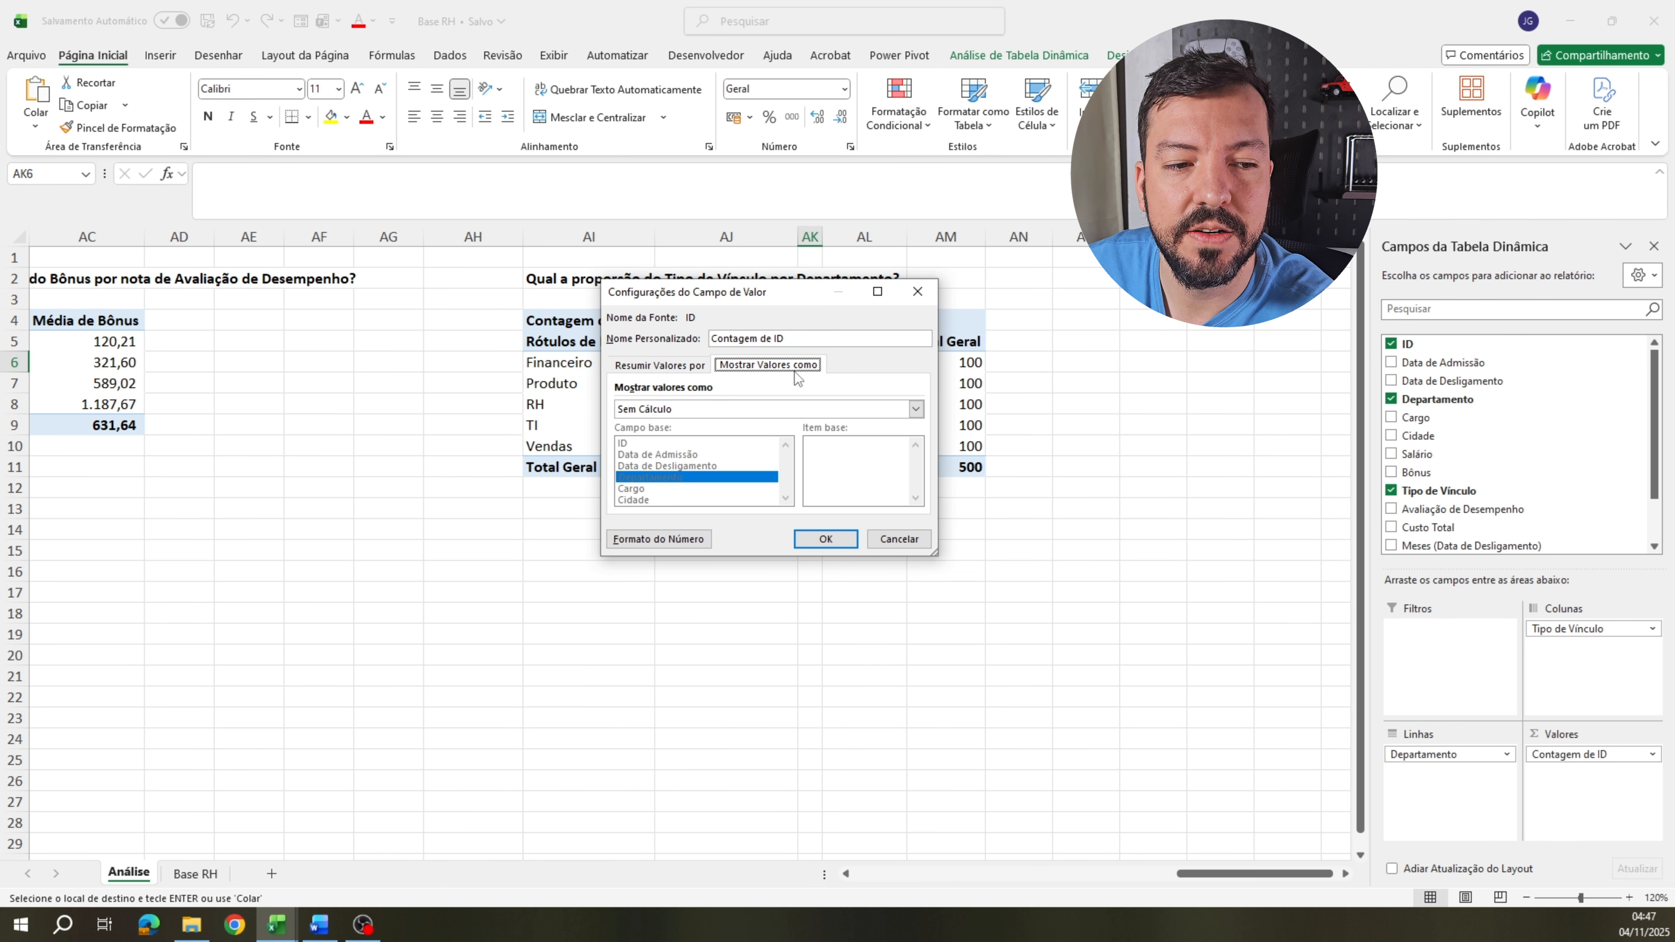
left_click(749, 411)
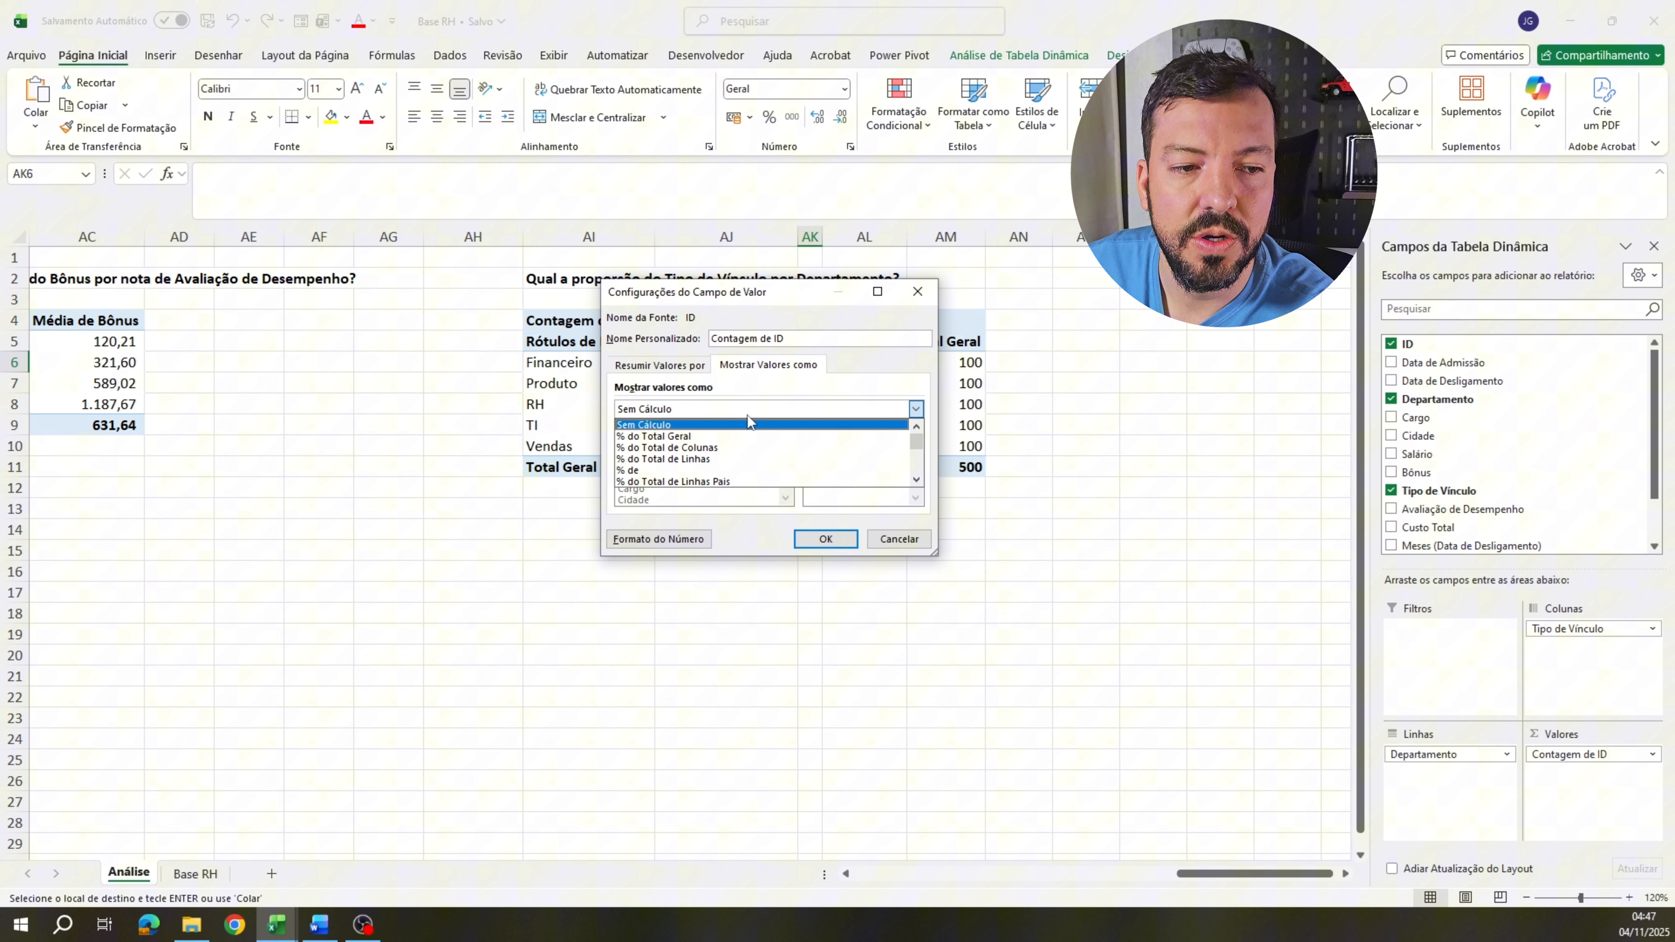
left_click(717, 460)
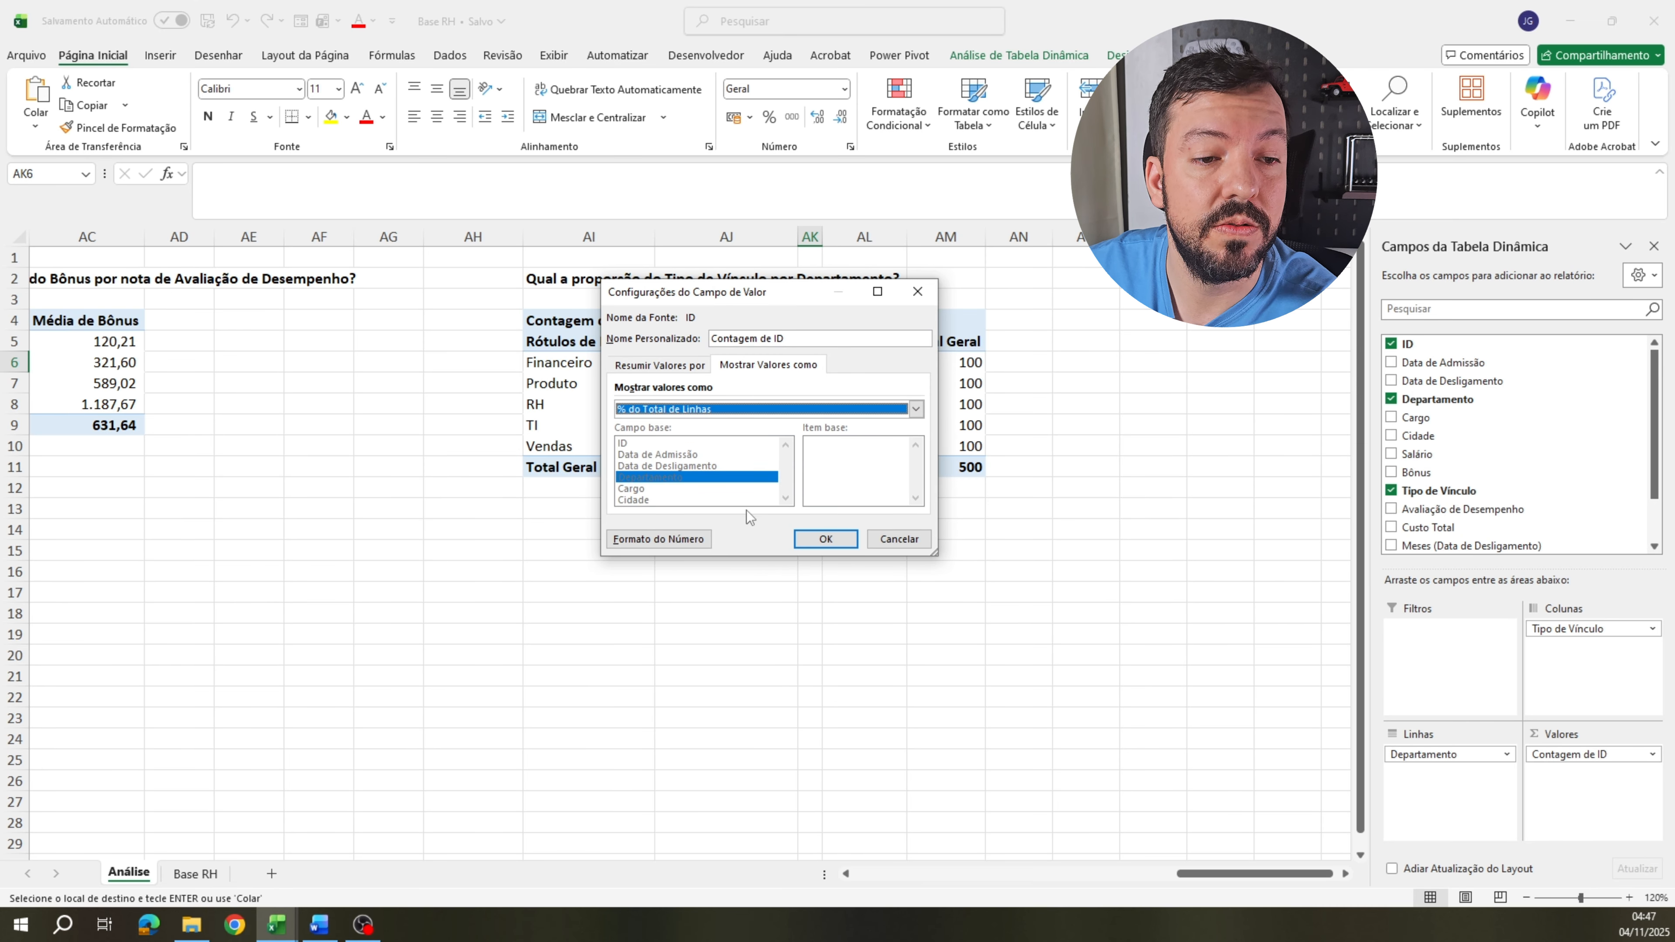
left_click(824, 548)
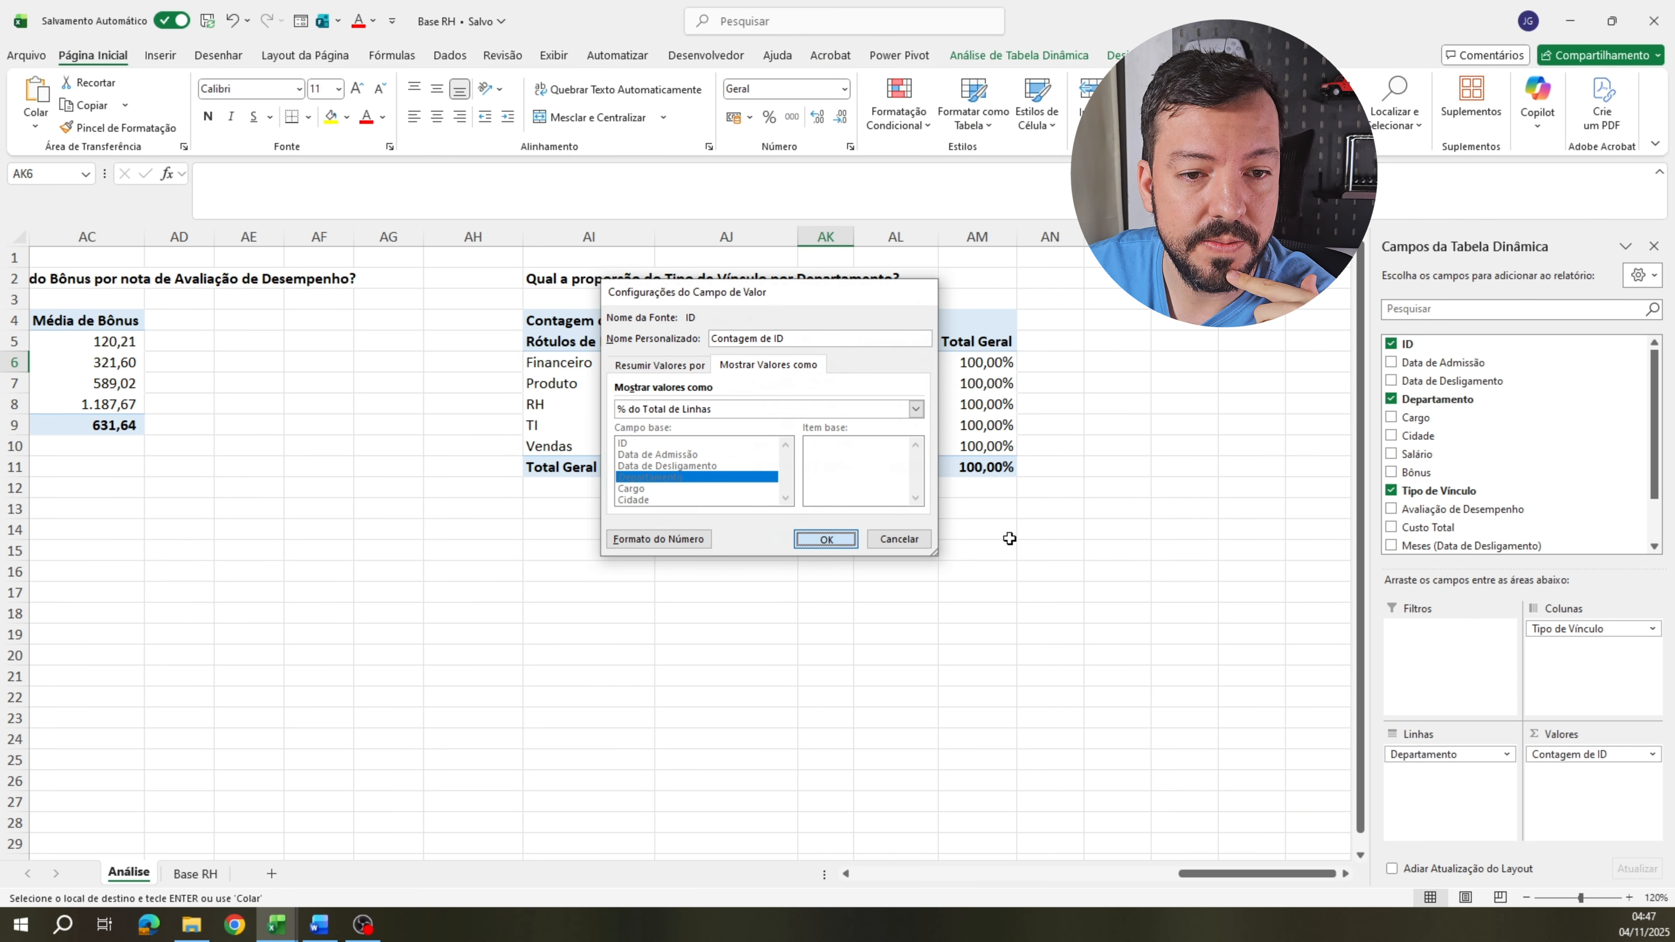
Examine the employment type proportions of the departments, especially Financeiro and Produto, in the pivot table at AI4.
left_click(803, 425)
left_click(923, 409)
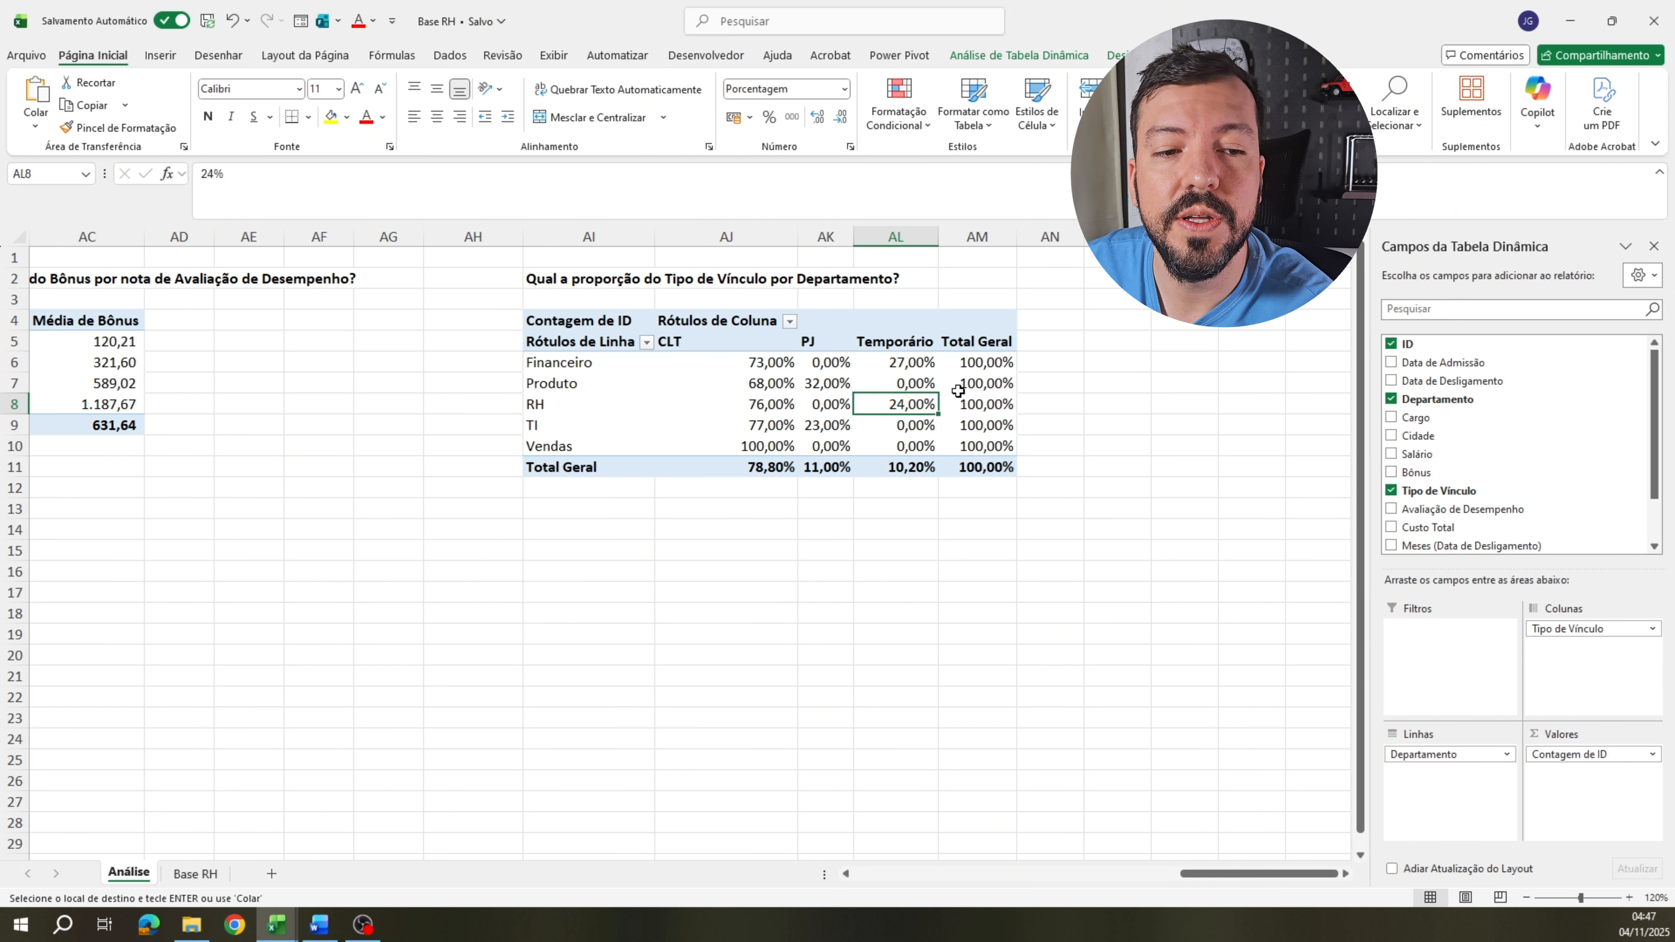
left_click(730, 369)
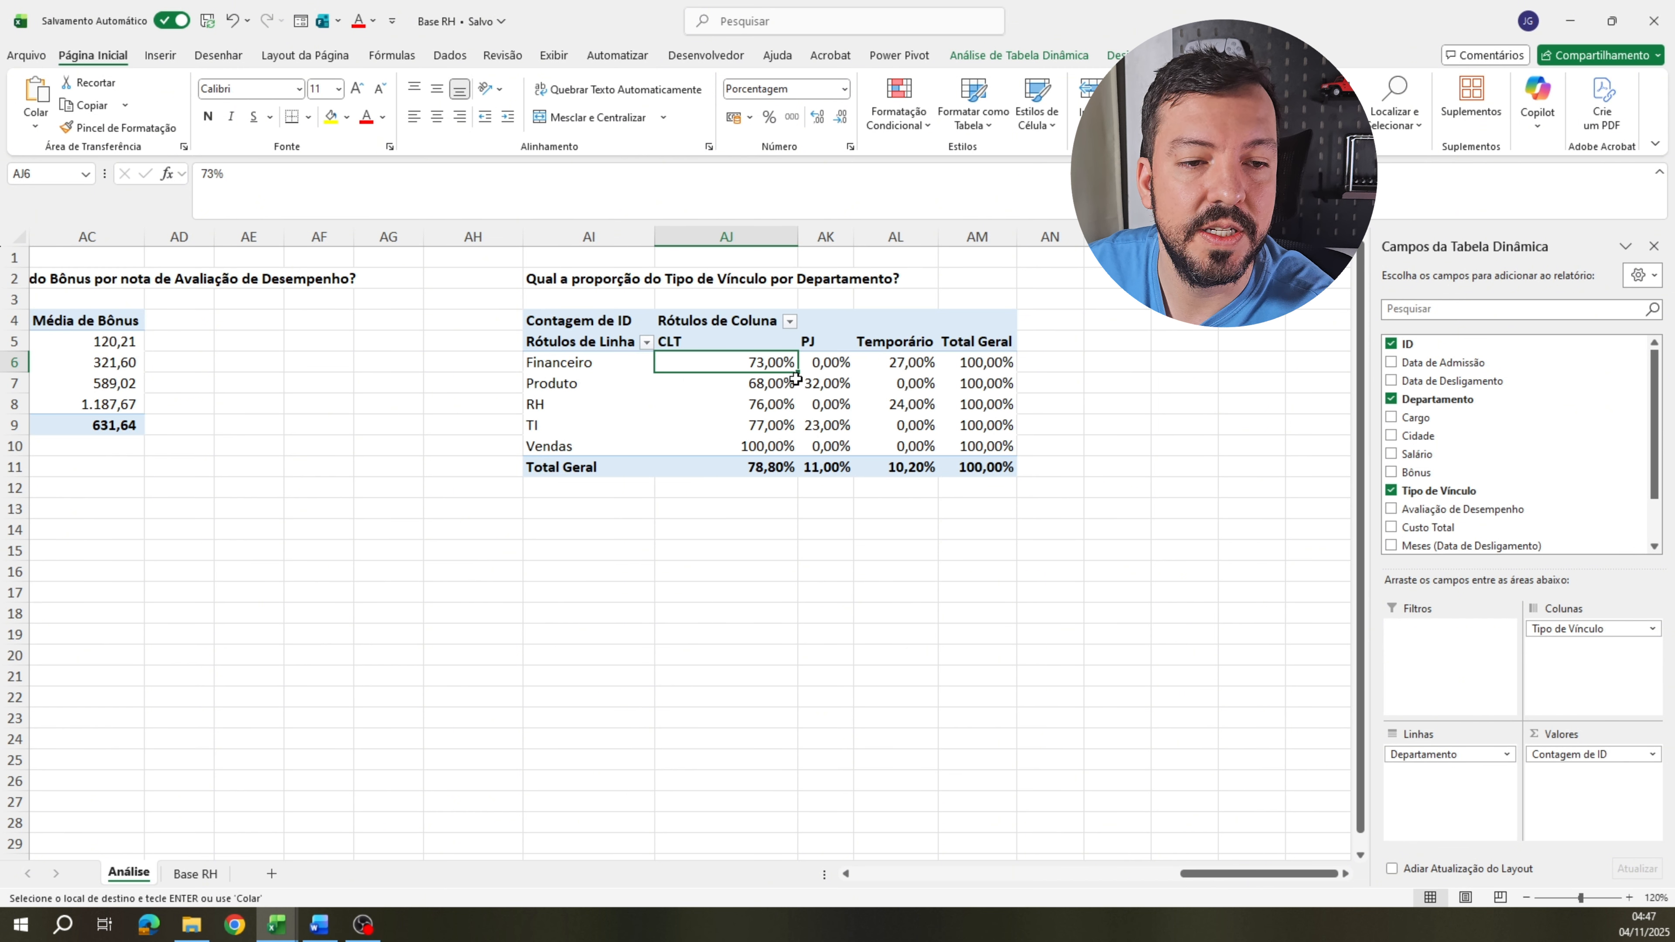
left_click(897, 363)
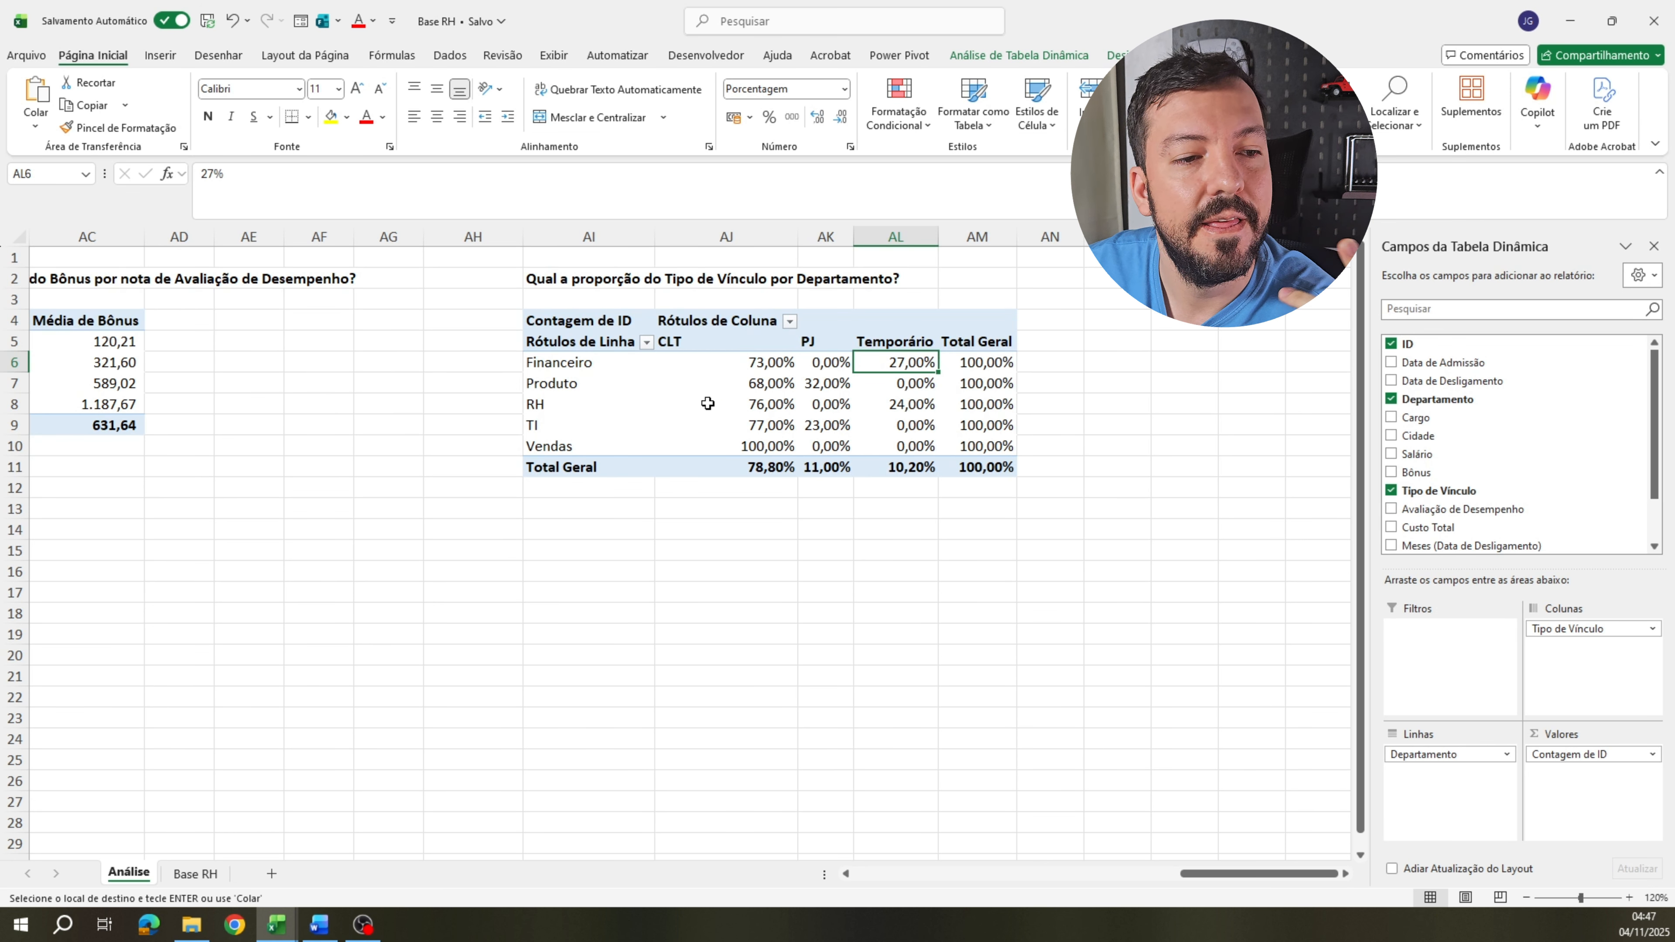
left_click(603, 387)
left_click(792, 382)
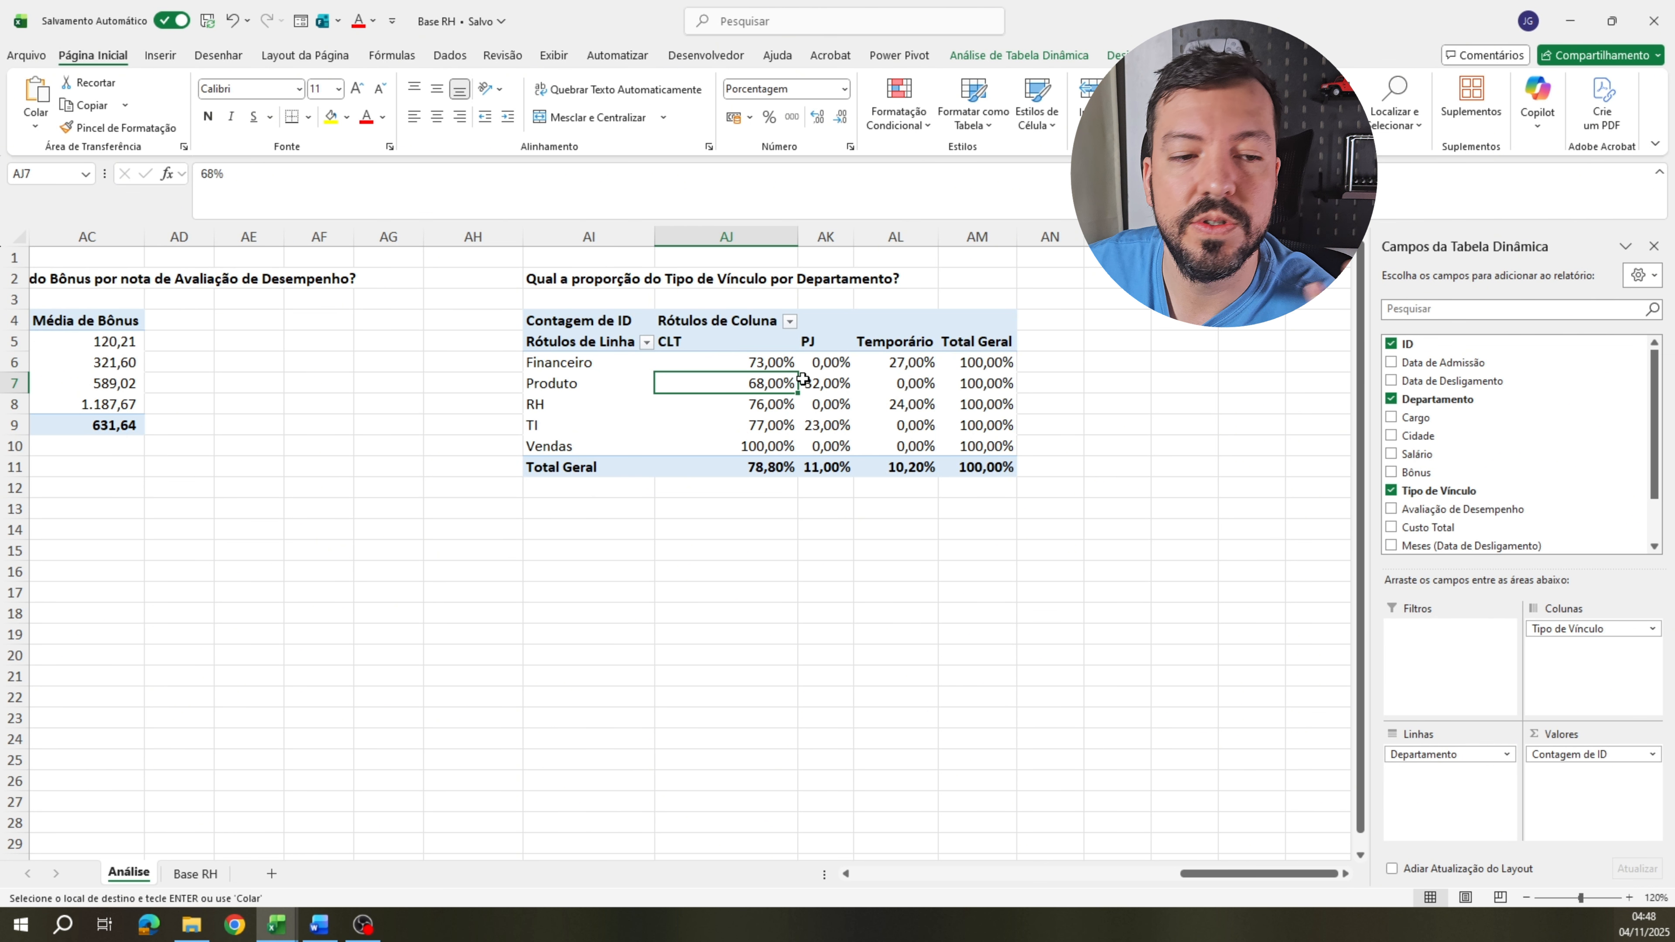
left_click(818, 388)
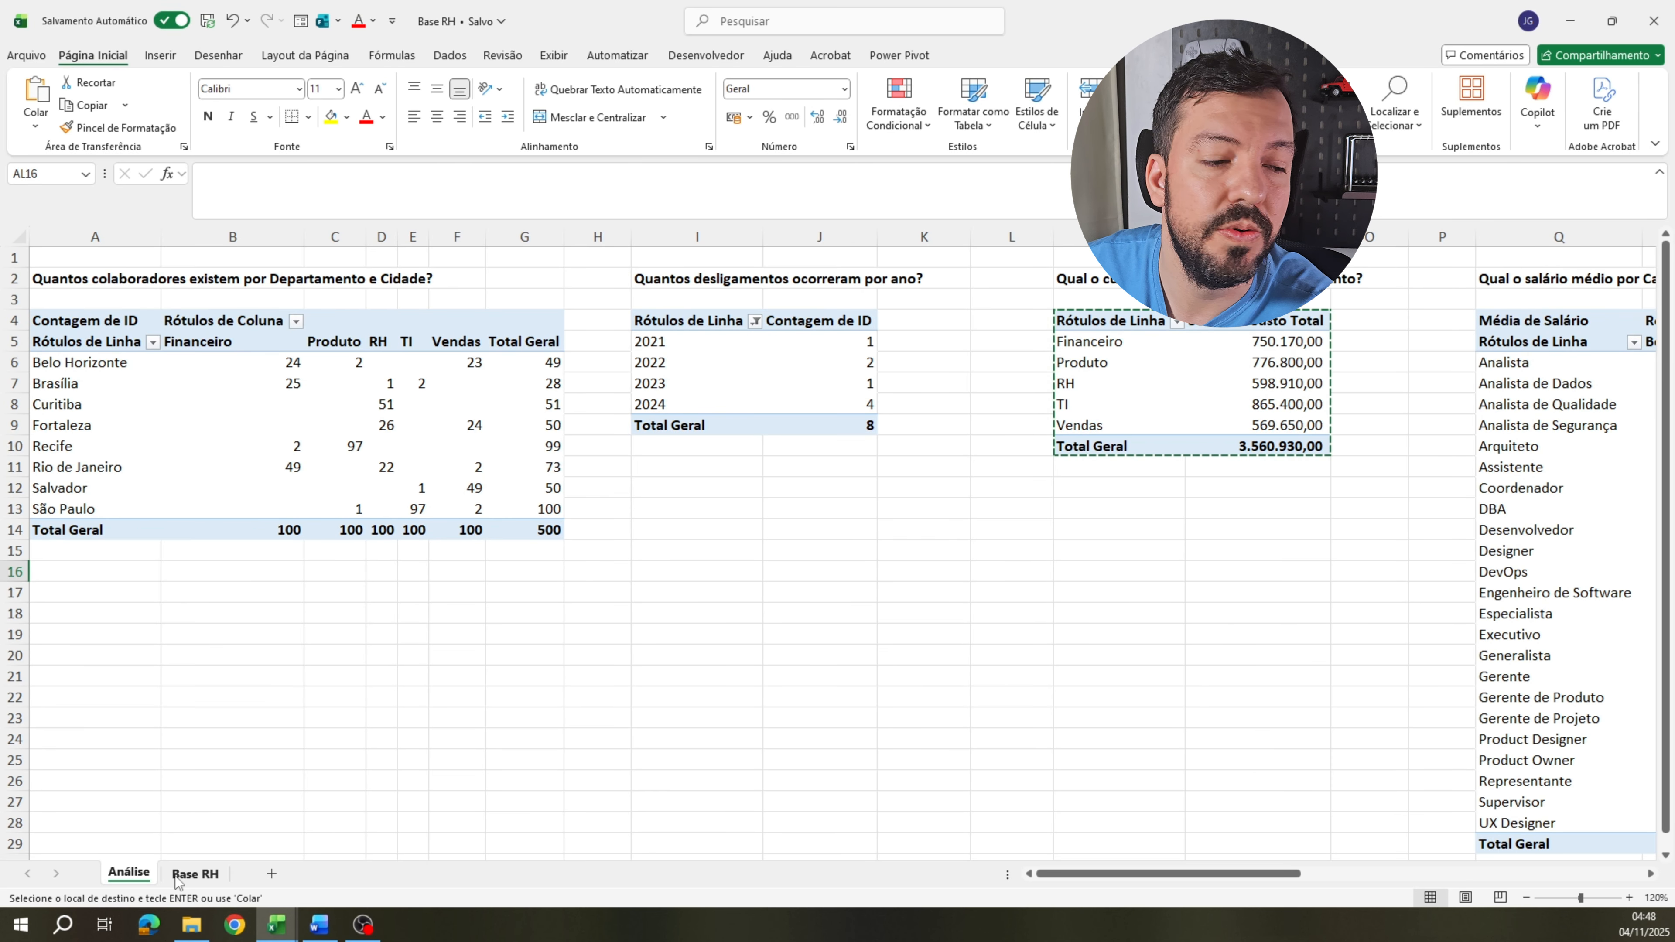
View the source data on the Base RH sheet and return to the pivot tables on the Análise sheet.
left_click(195, 874)
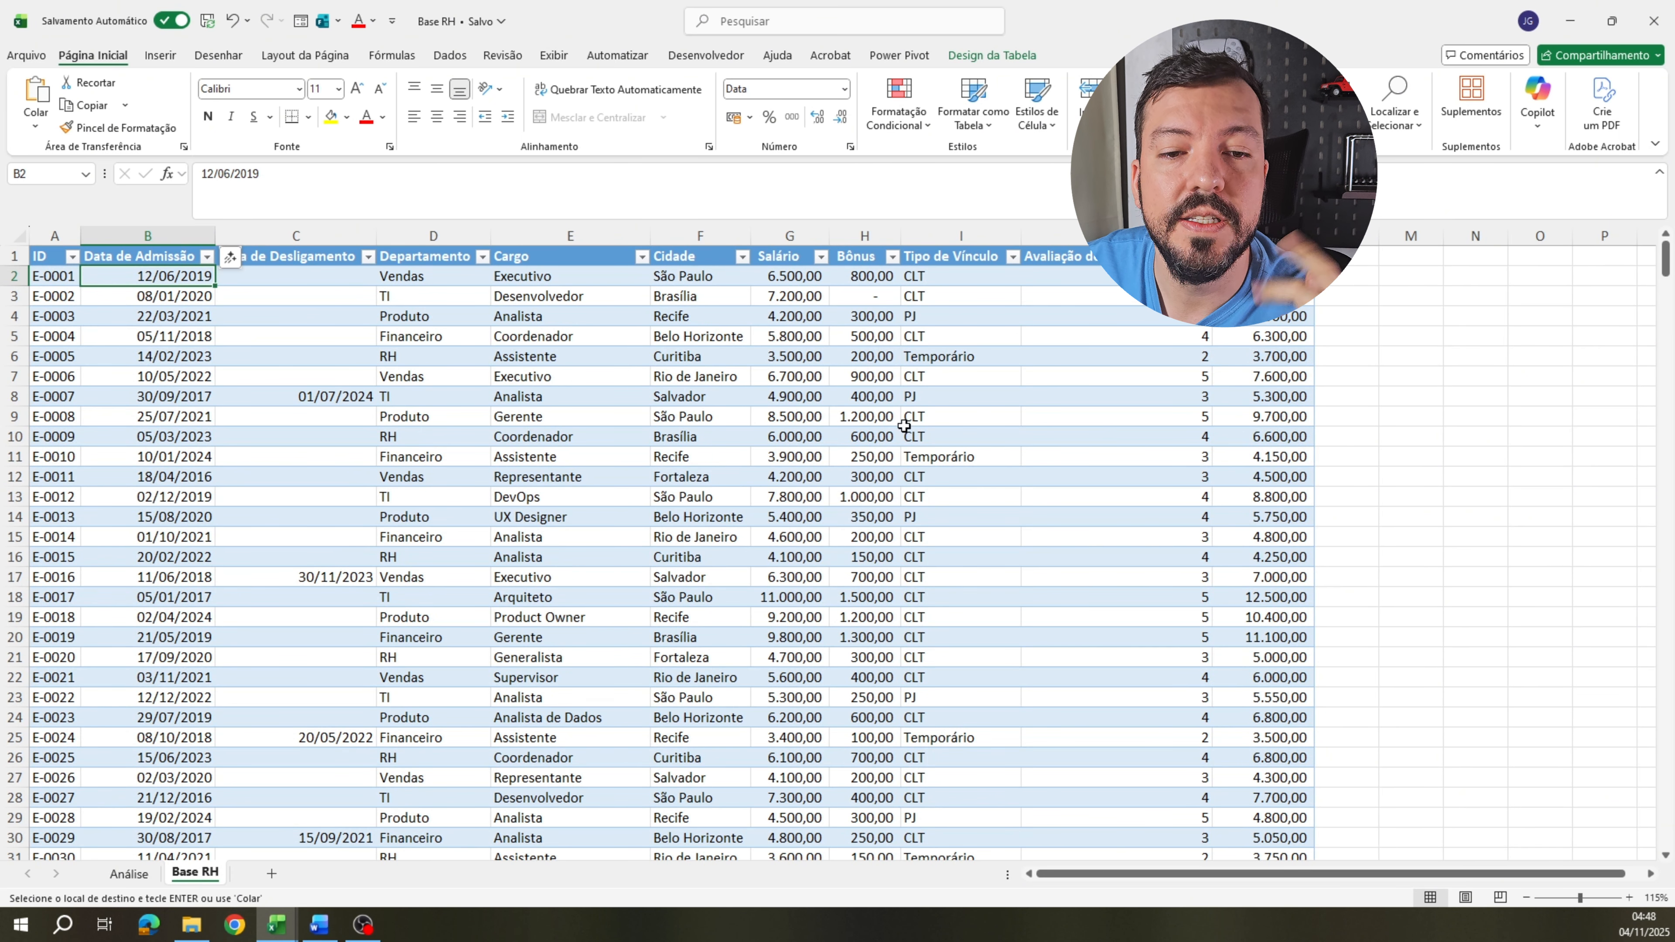
left_click(128, 874)
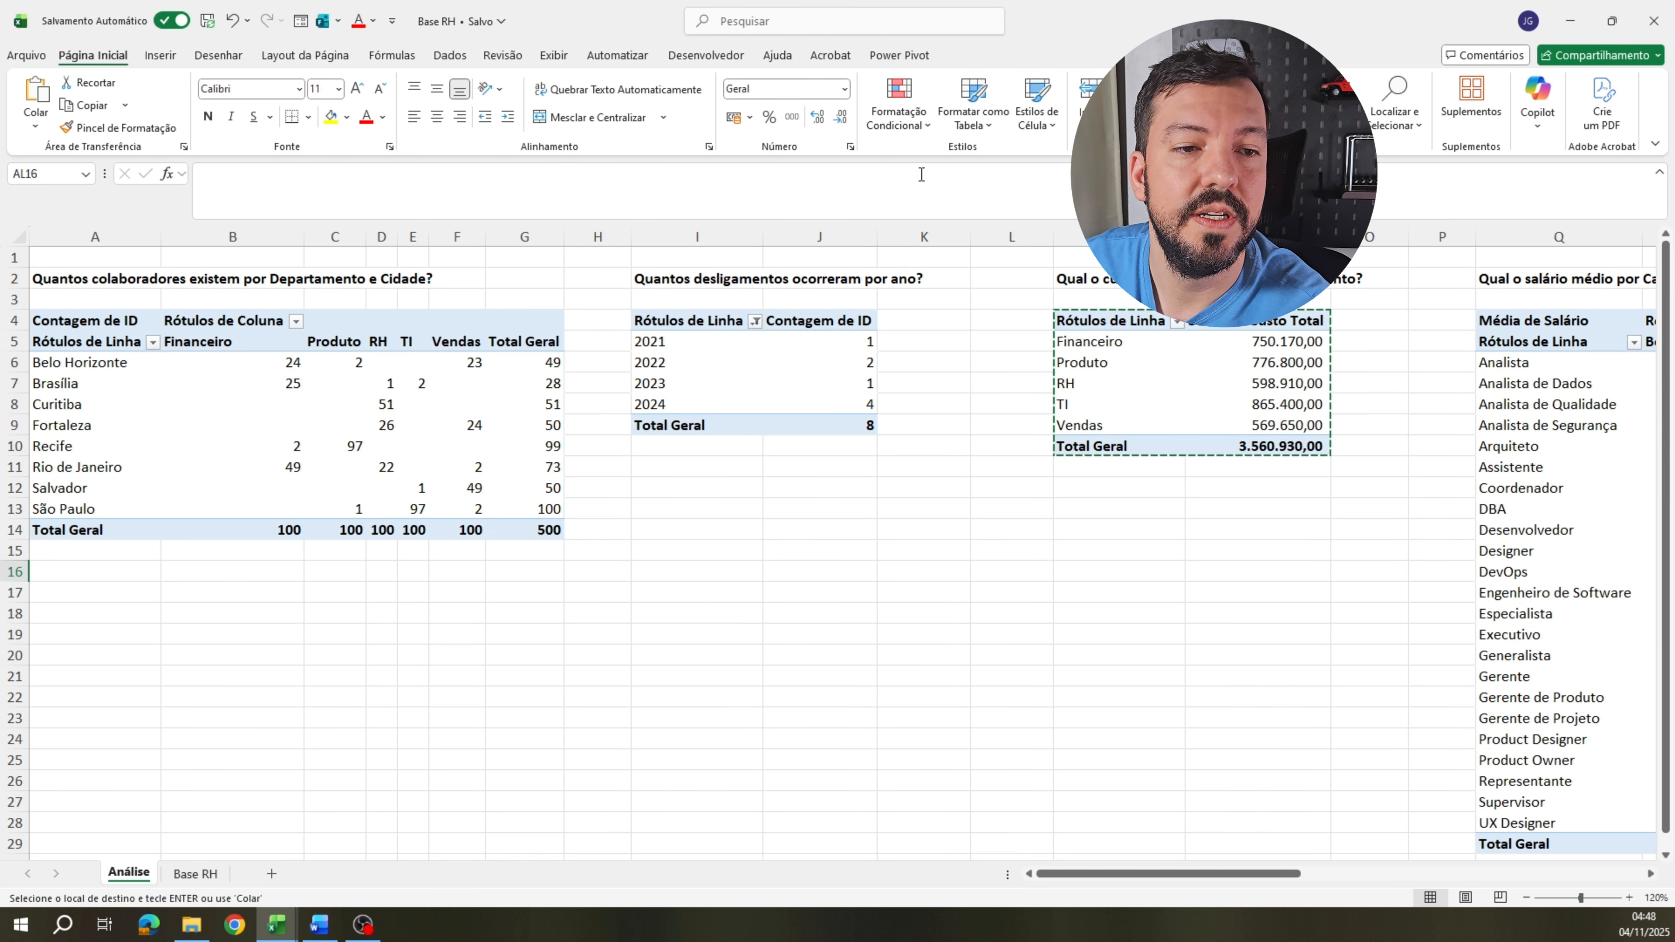
left_click(450, 58)
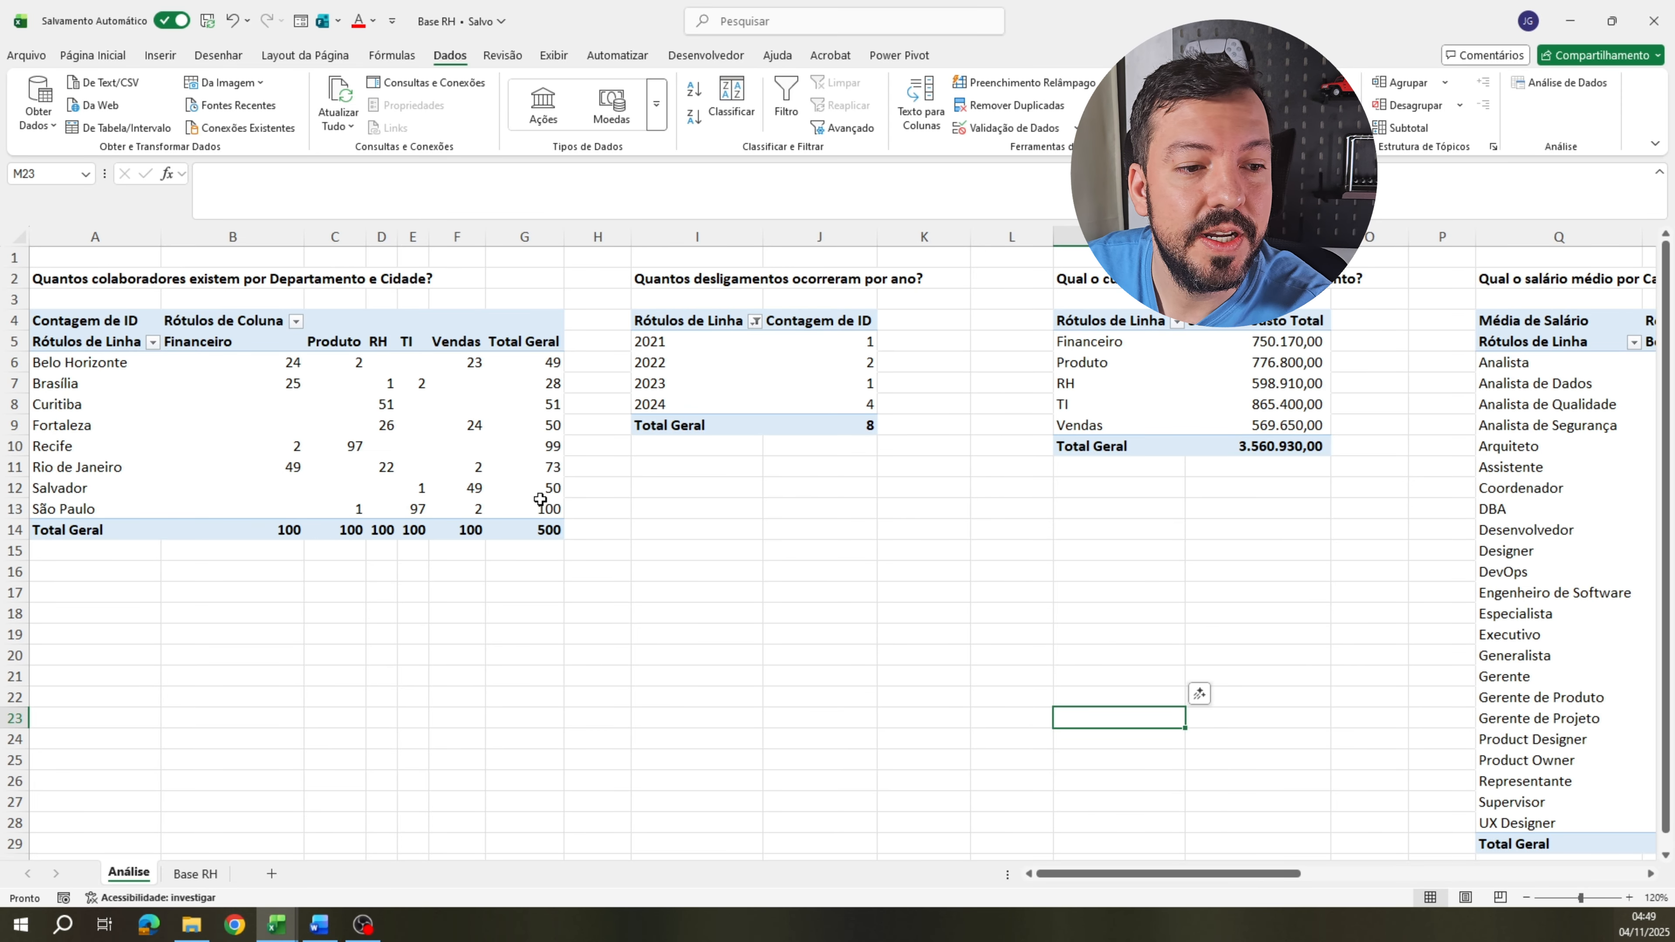
left_click(456, 633)
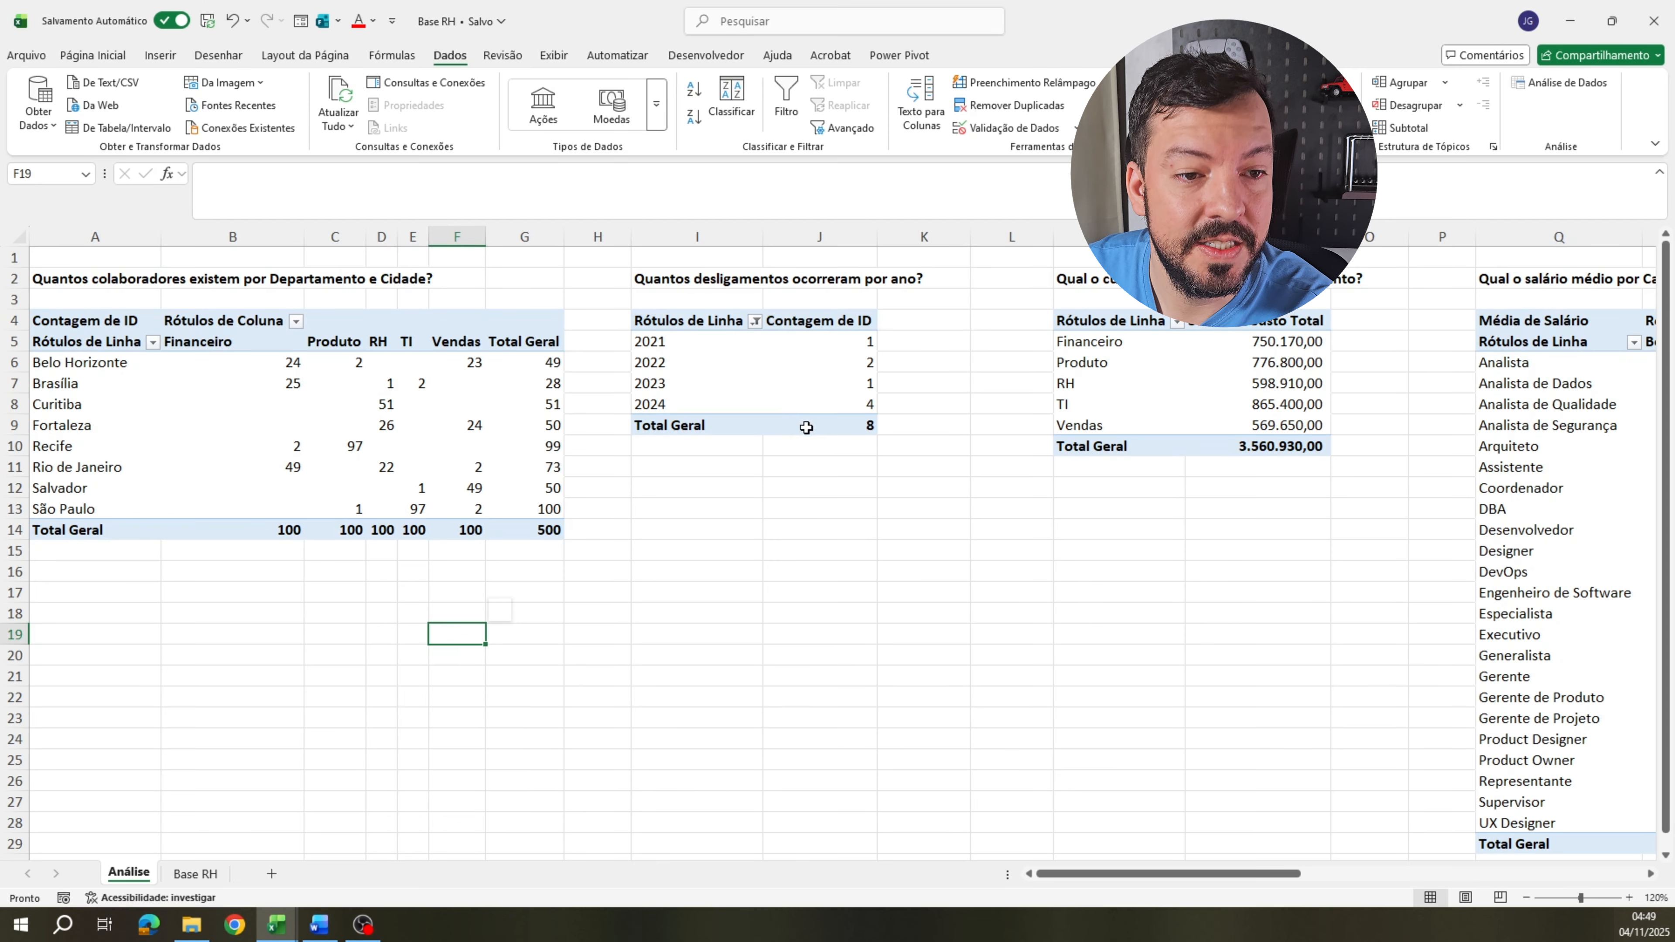
left_click(805, 529)
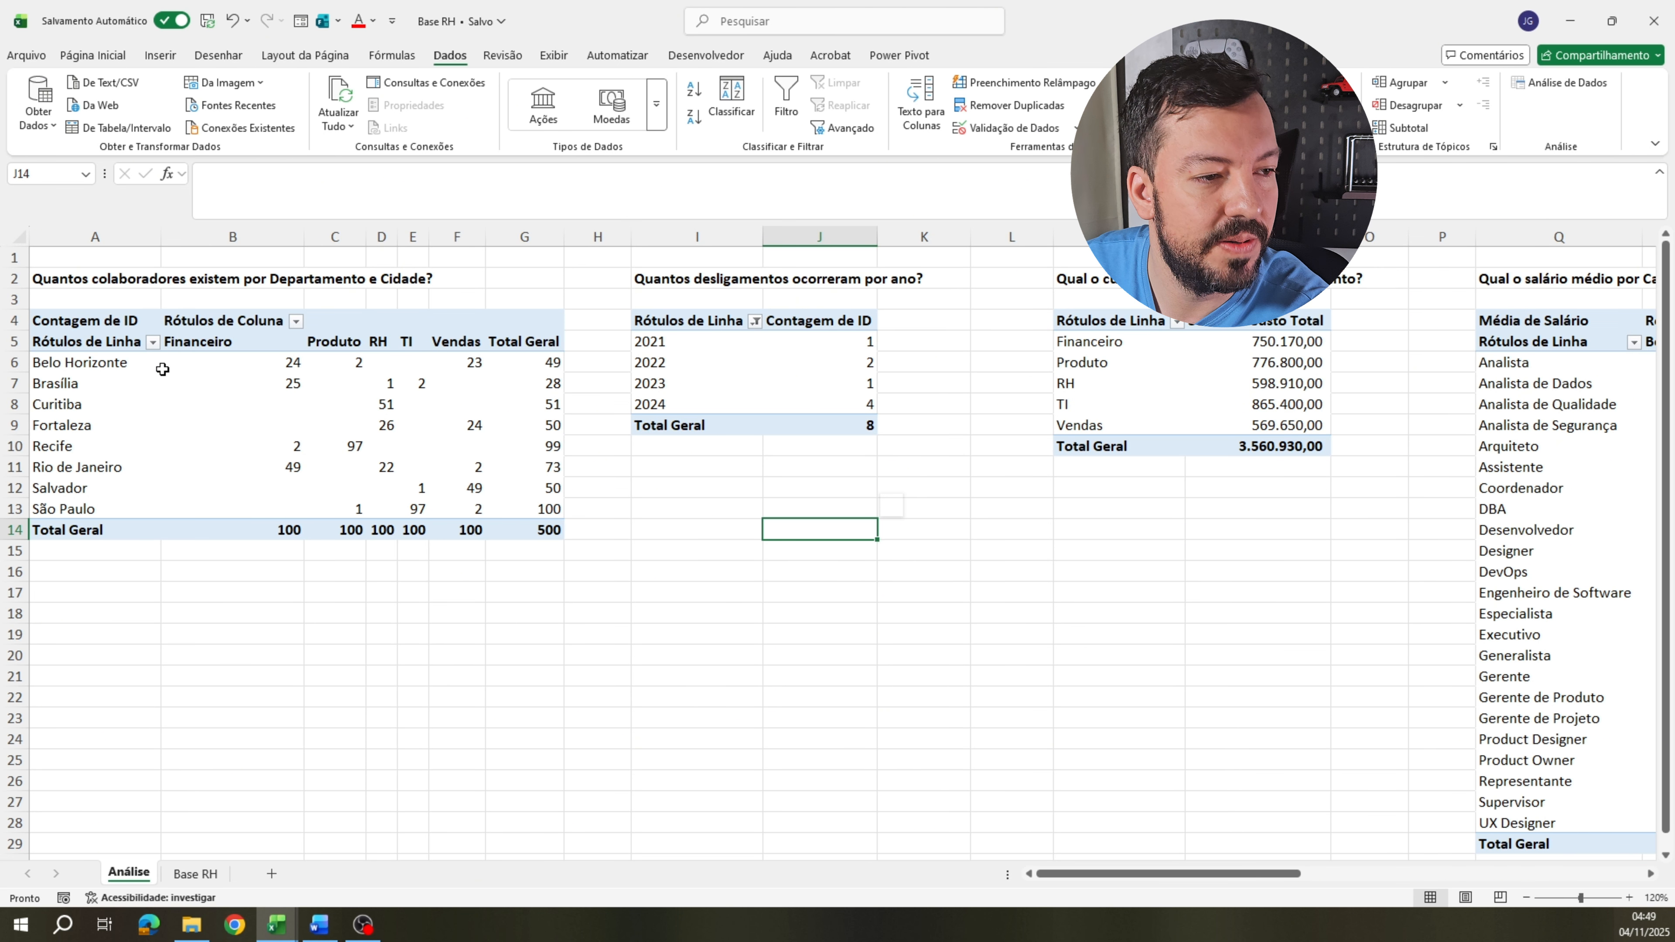
Examine the city rows in the pivot table counting employees by Departamento and Cidade.
left_click(82, 362)
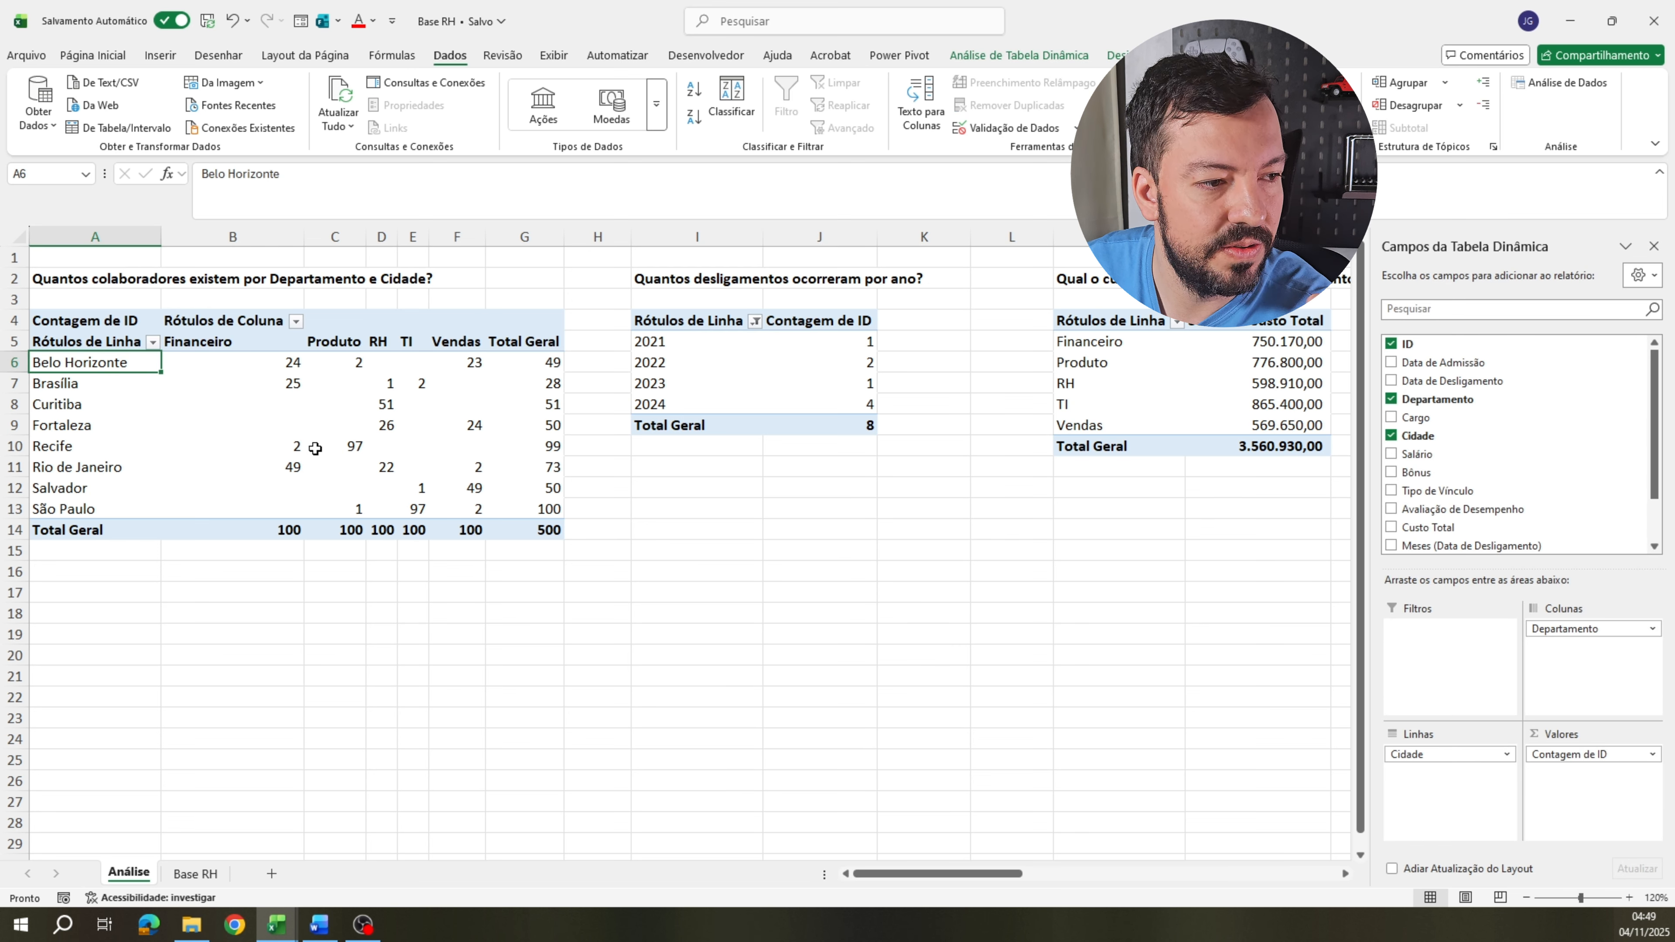
left_click(88, 389)
left_click(75, 404)
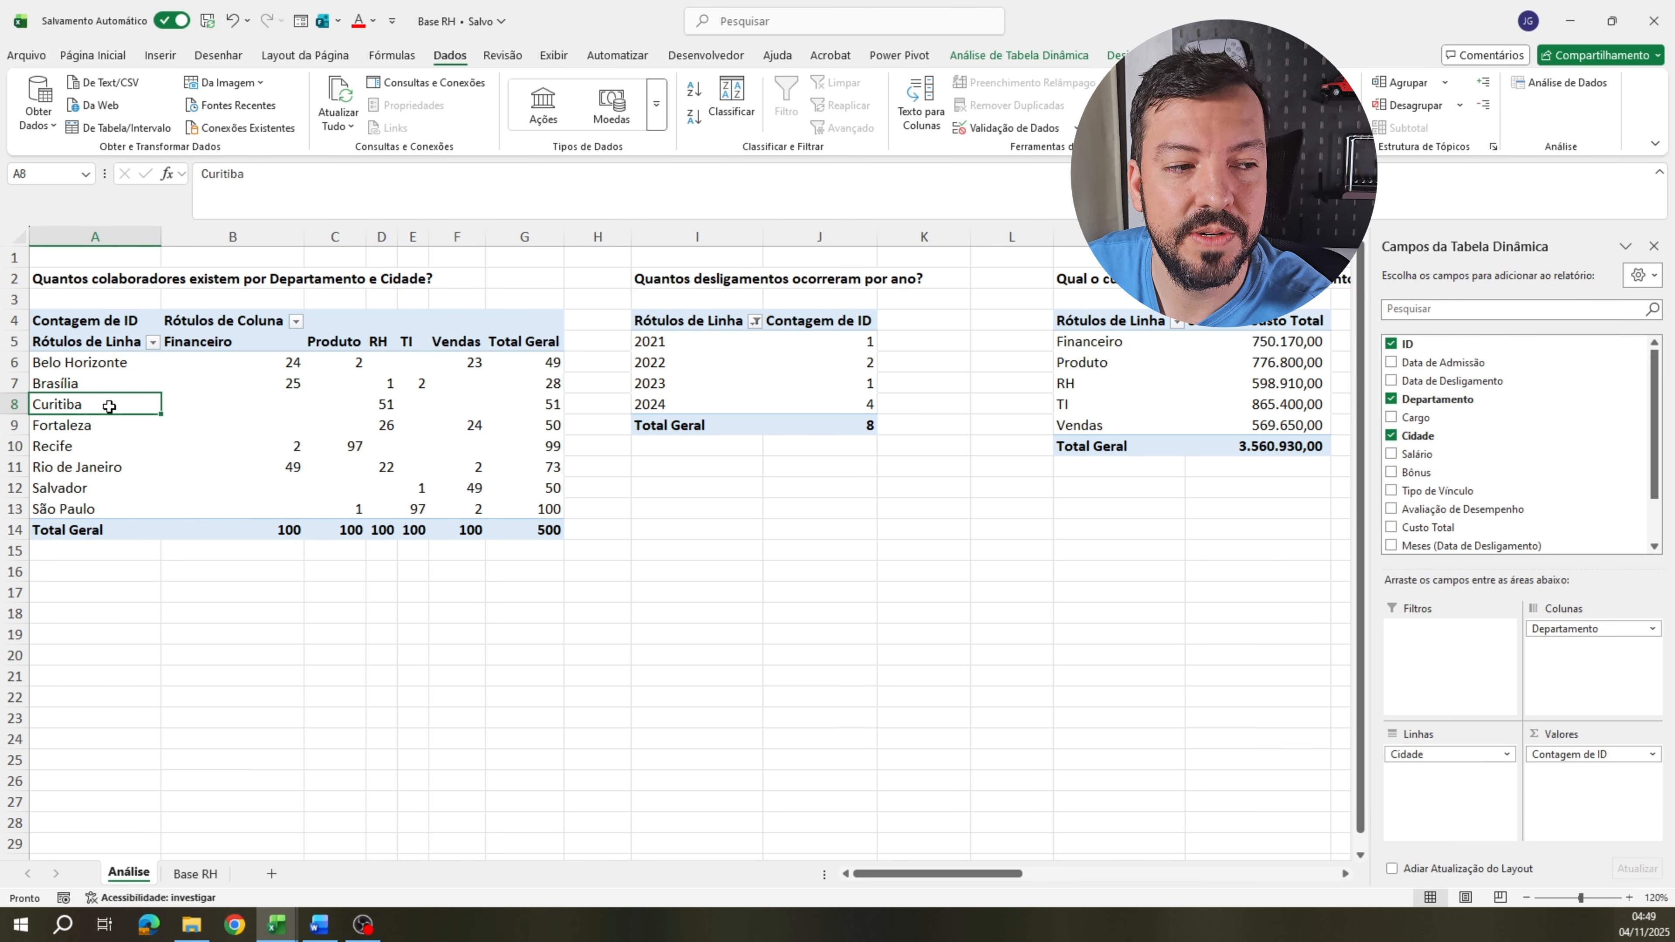
left_click(134, 362)
left_click(118, 408)
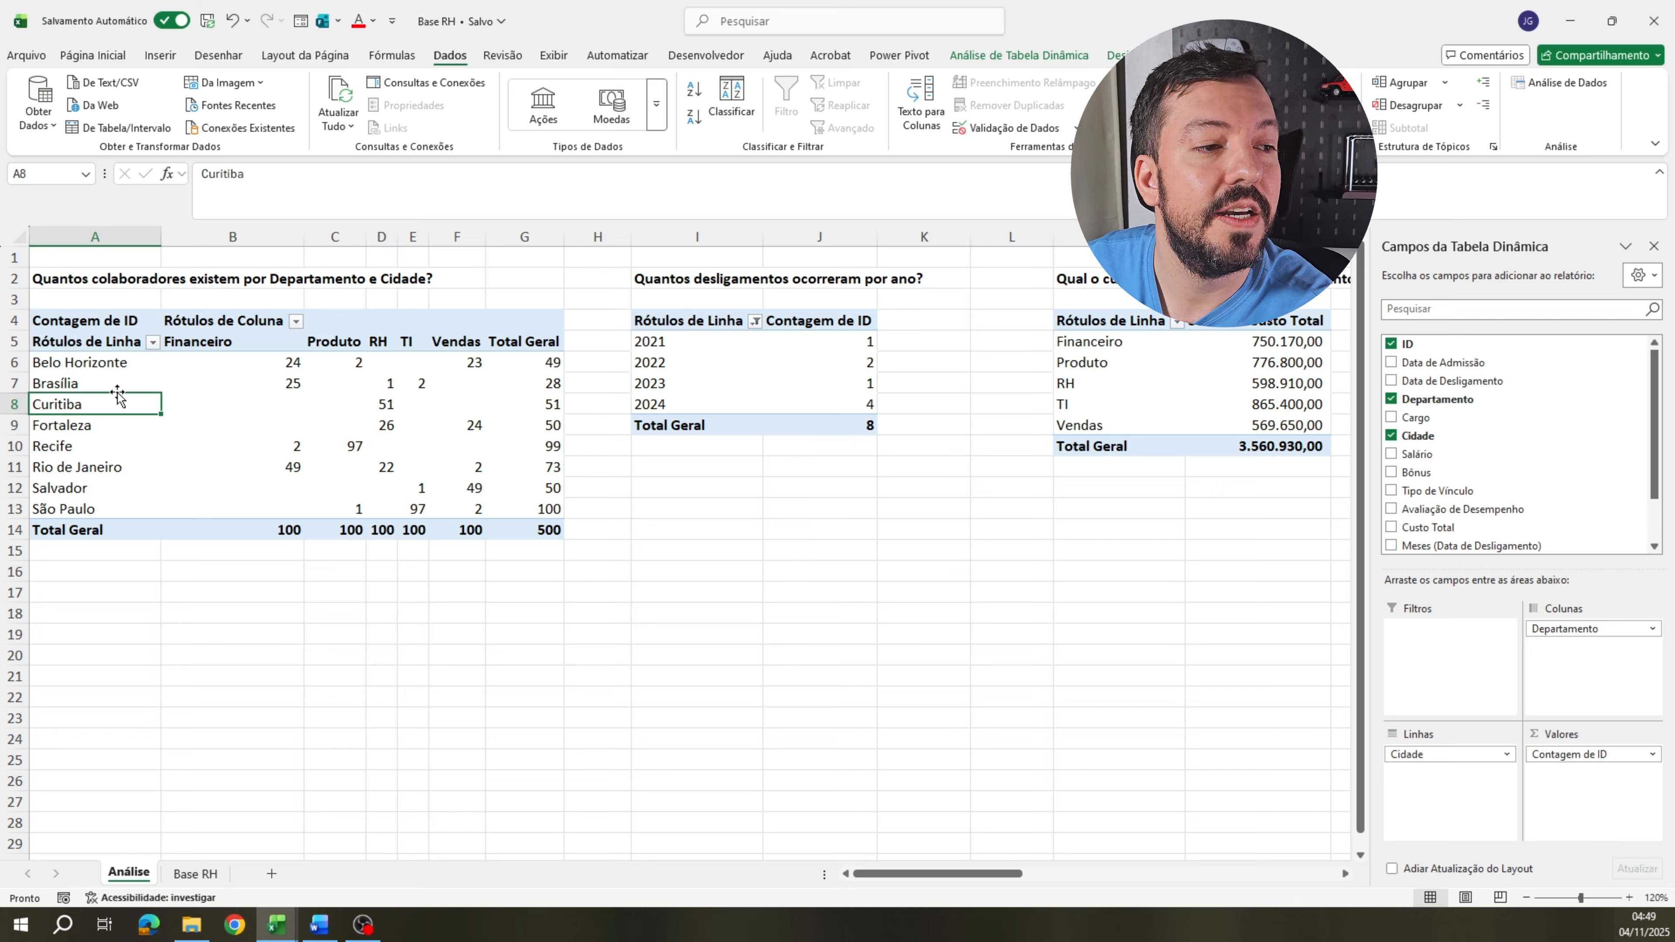
left_click(119, 365)
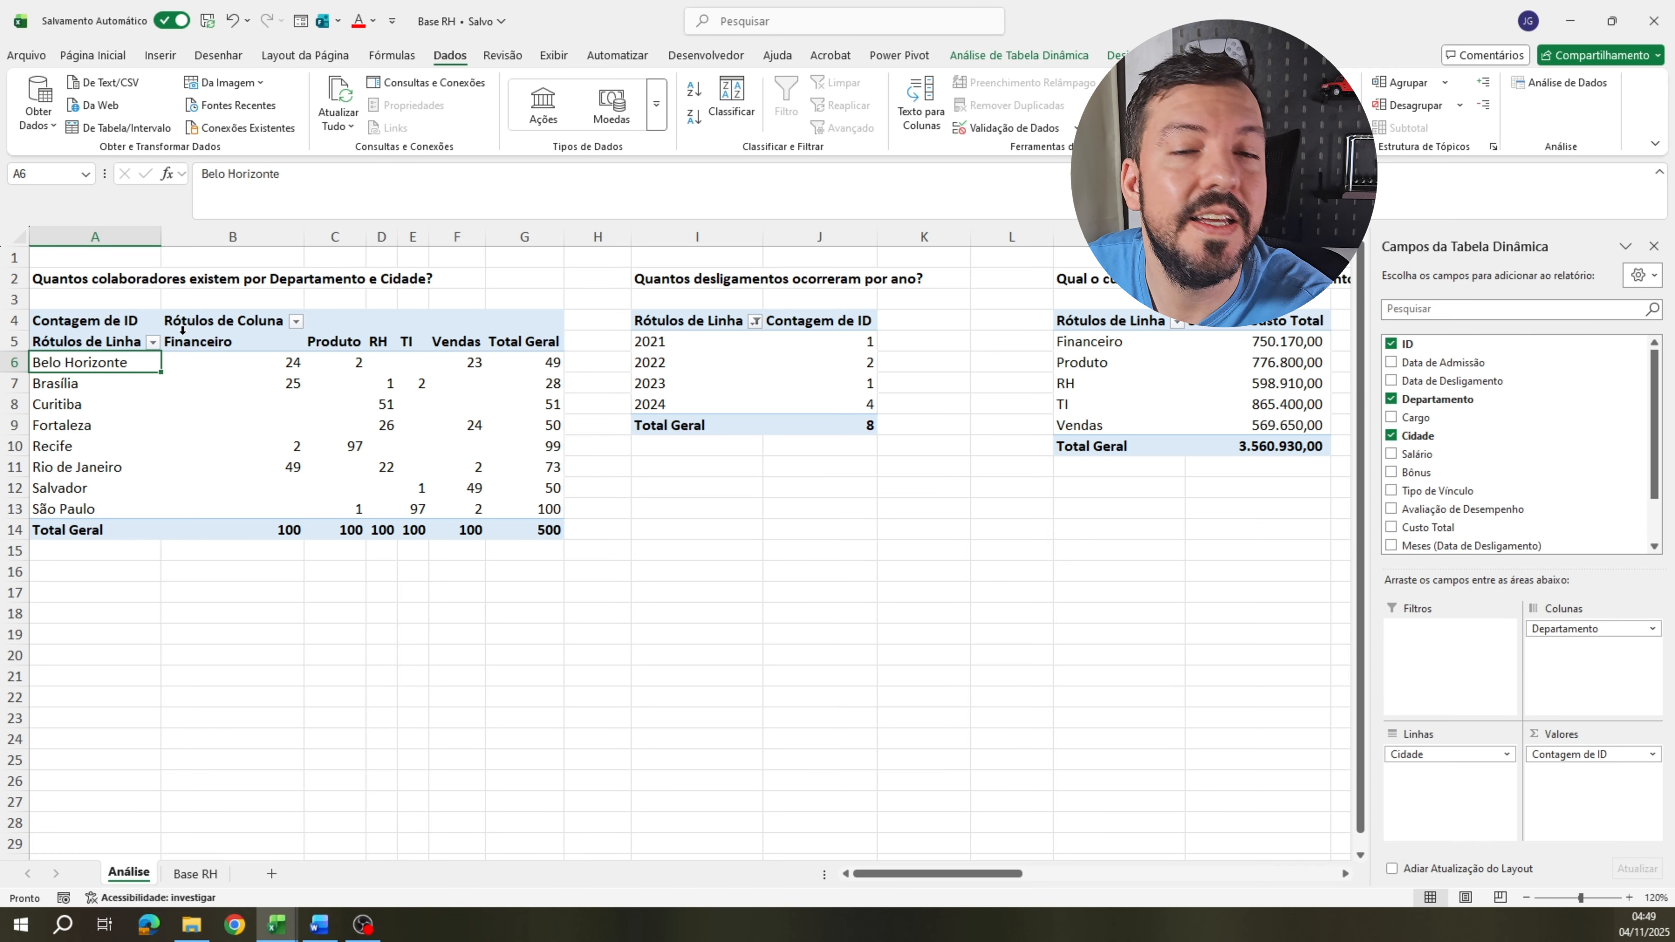
left_click(126, 412)
left_click(90, 402)
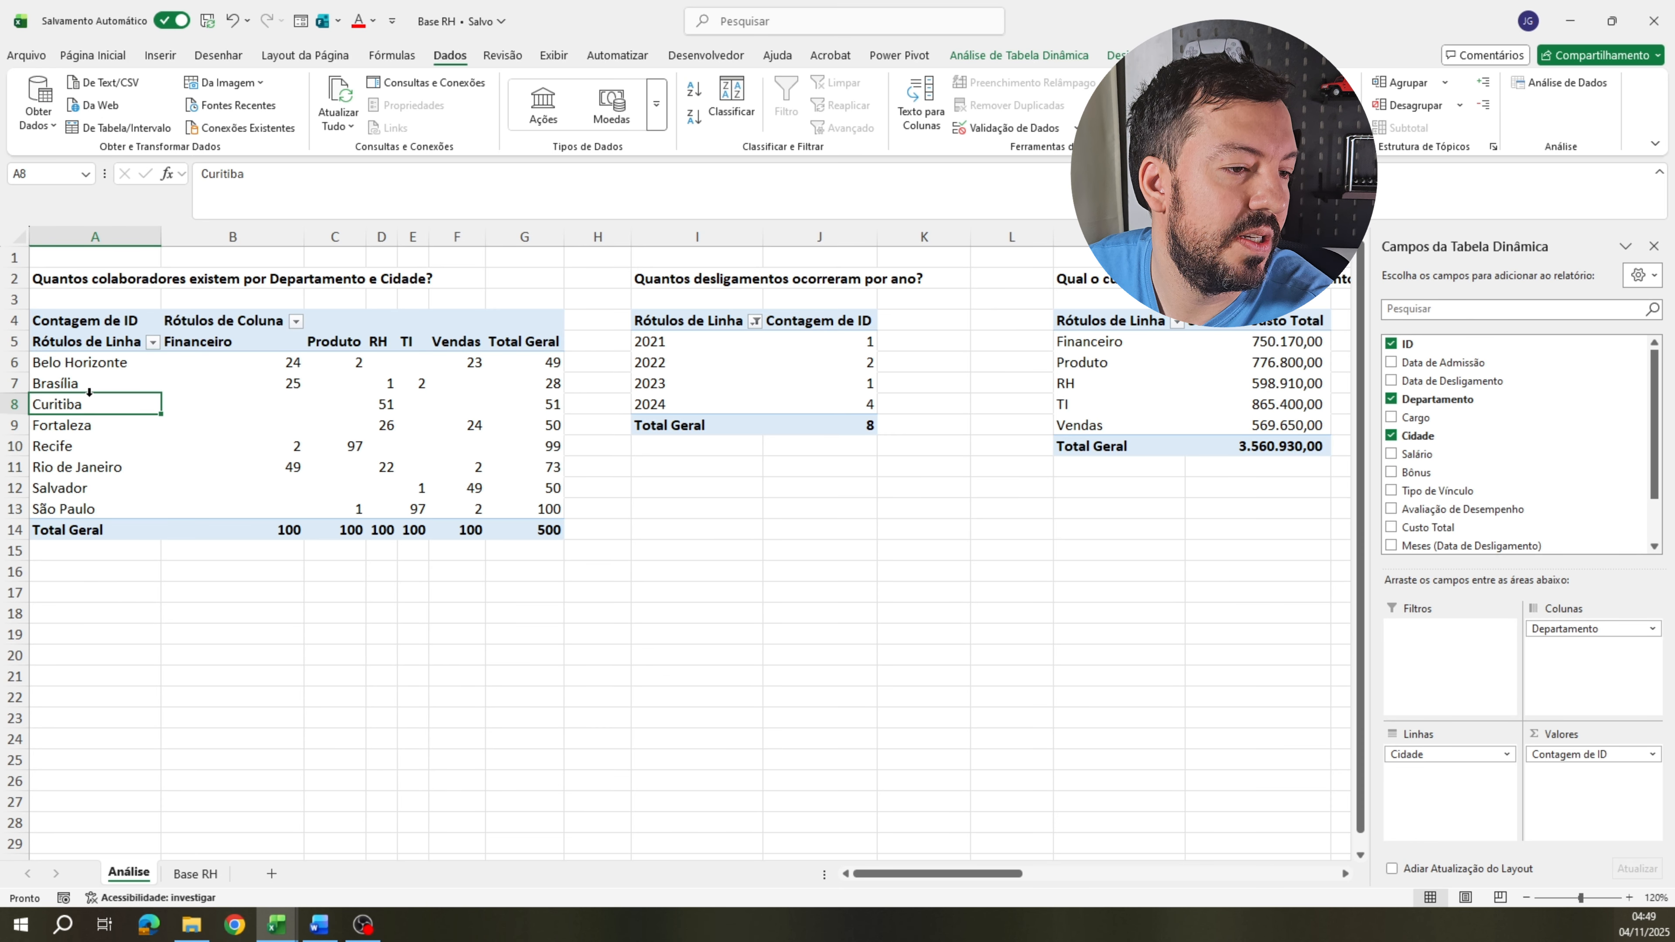
left_click(93, 389)
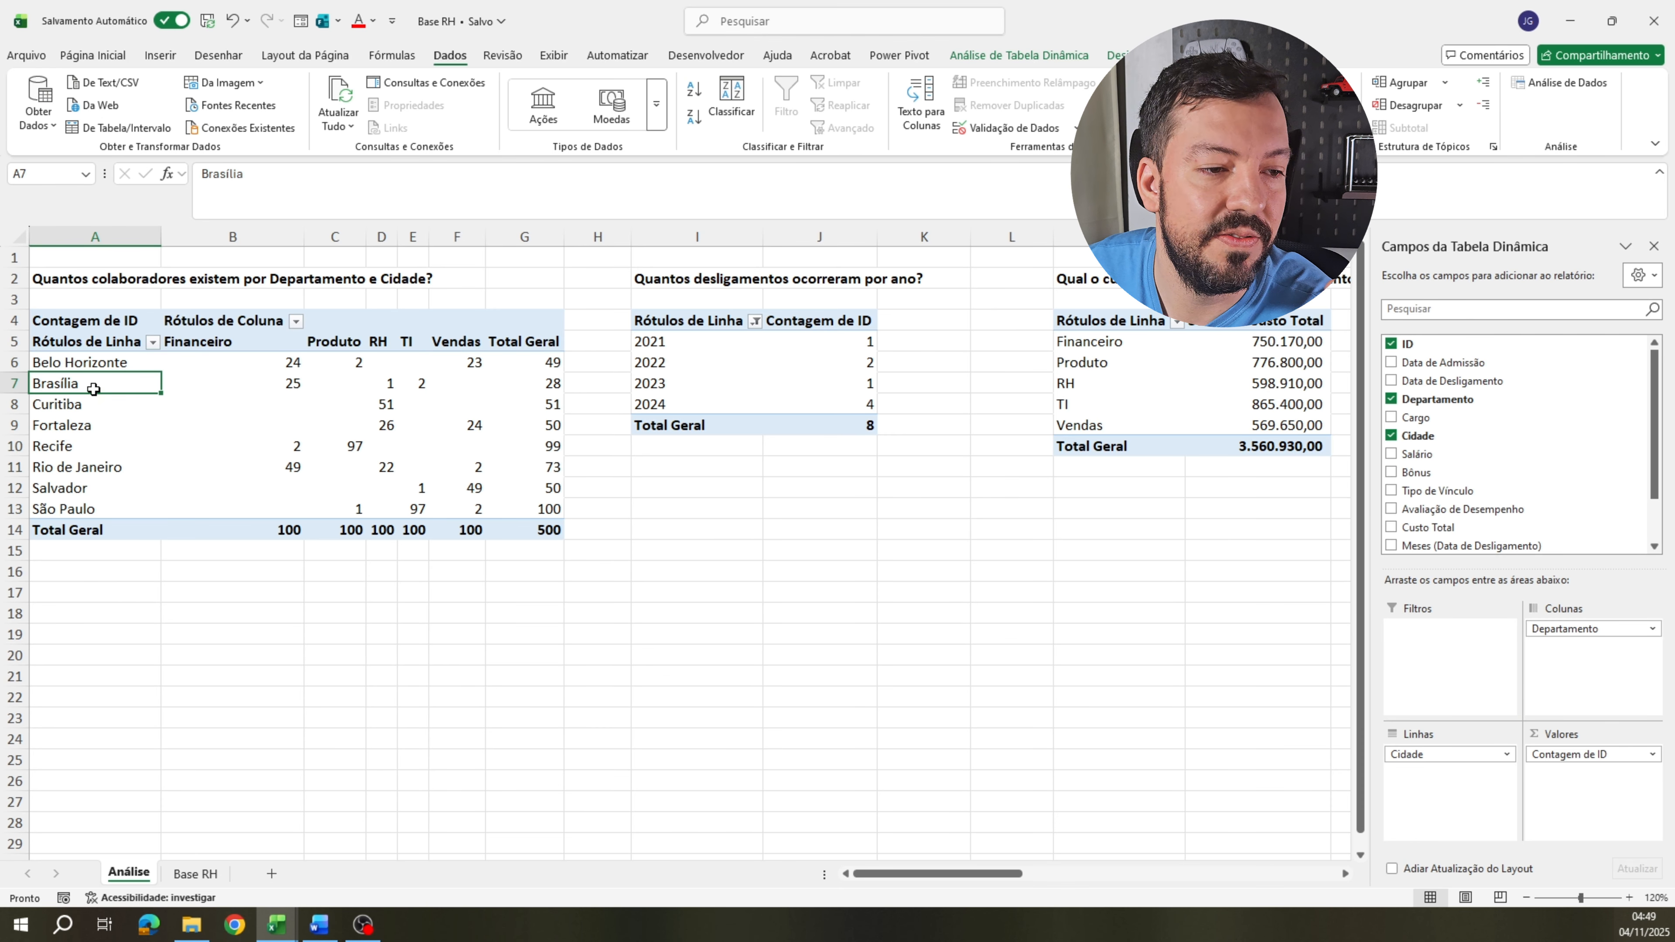
left_click(67, 458)
left_click(87, 432)
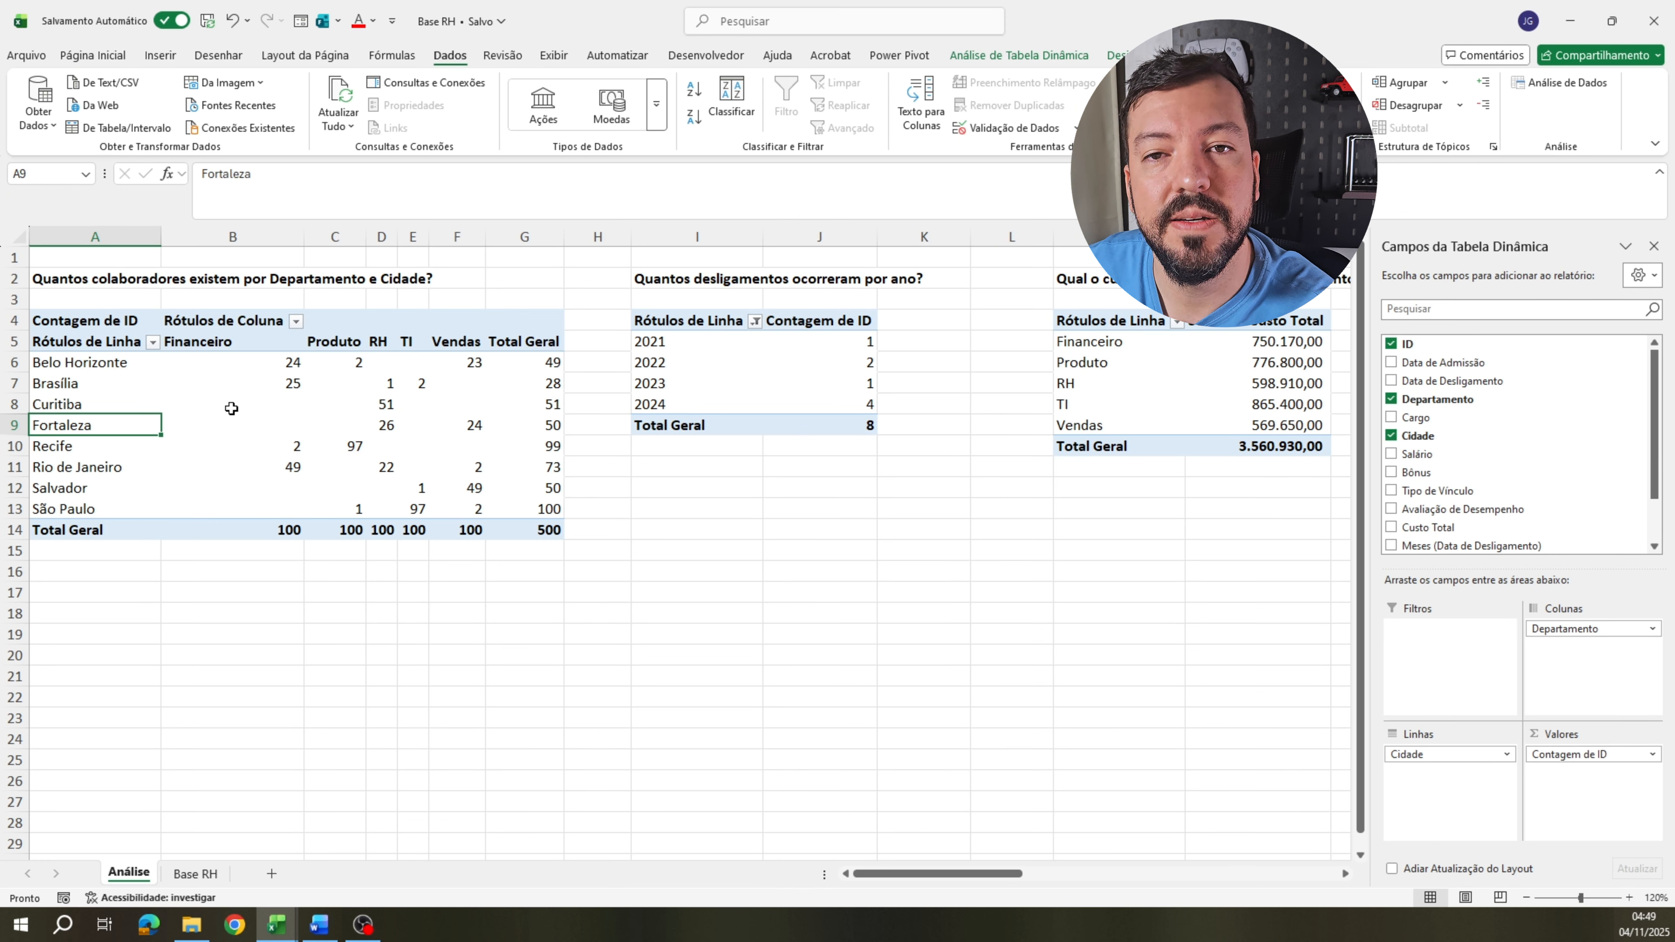
left_click(903, 545)
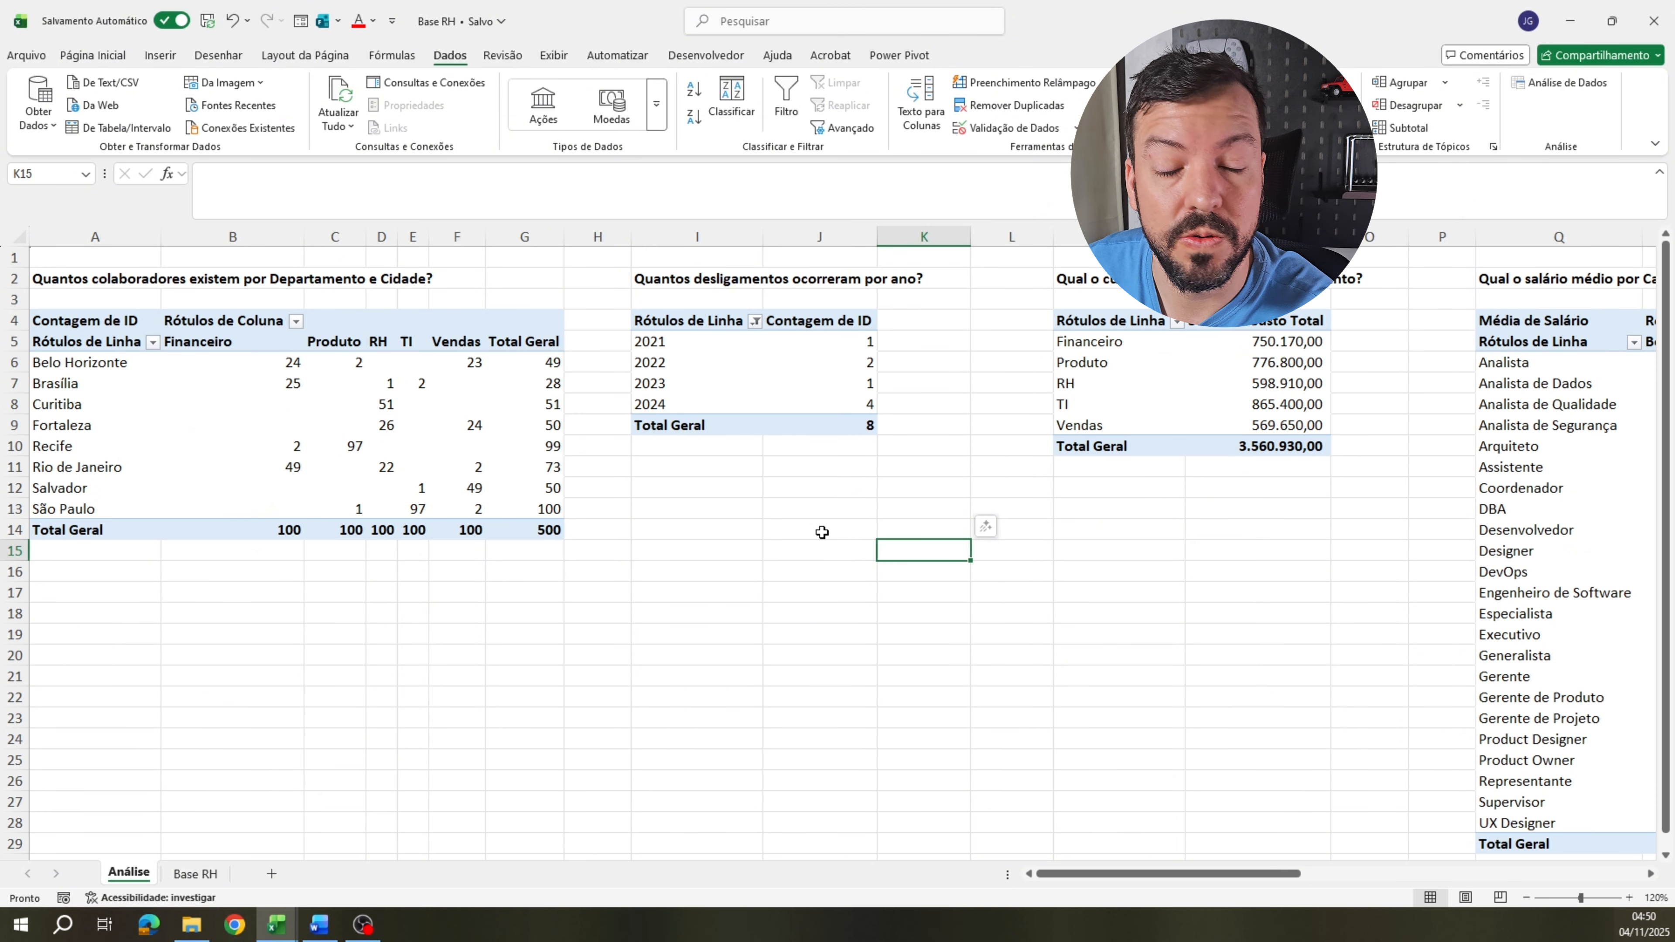
Insert a clustered bar pivot chart (Barras Agrupadas) from the payroll cost by Departamento pivot table and place it below the tables.
left_click_drag(1161, 874, 1219, 876)
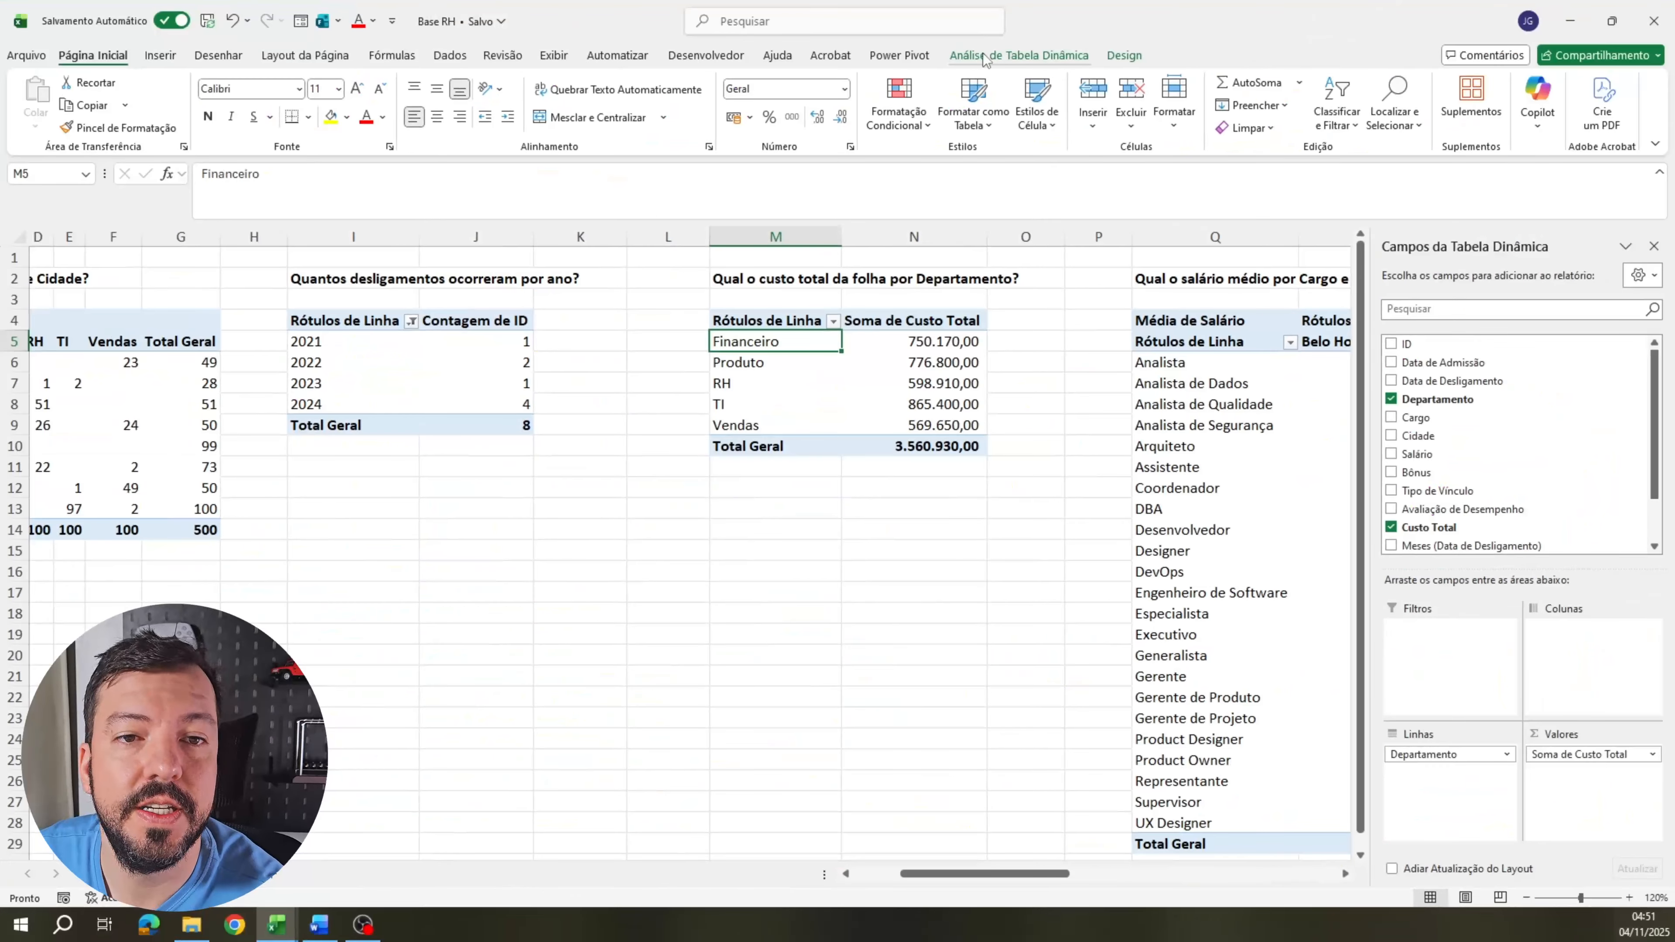
left_click(1028, 56)
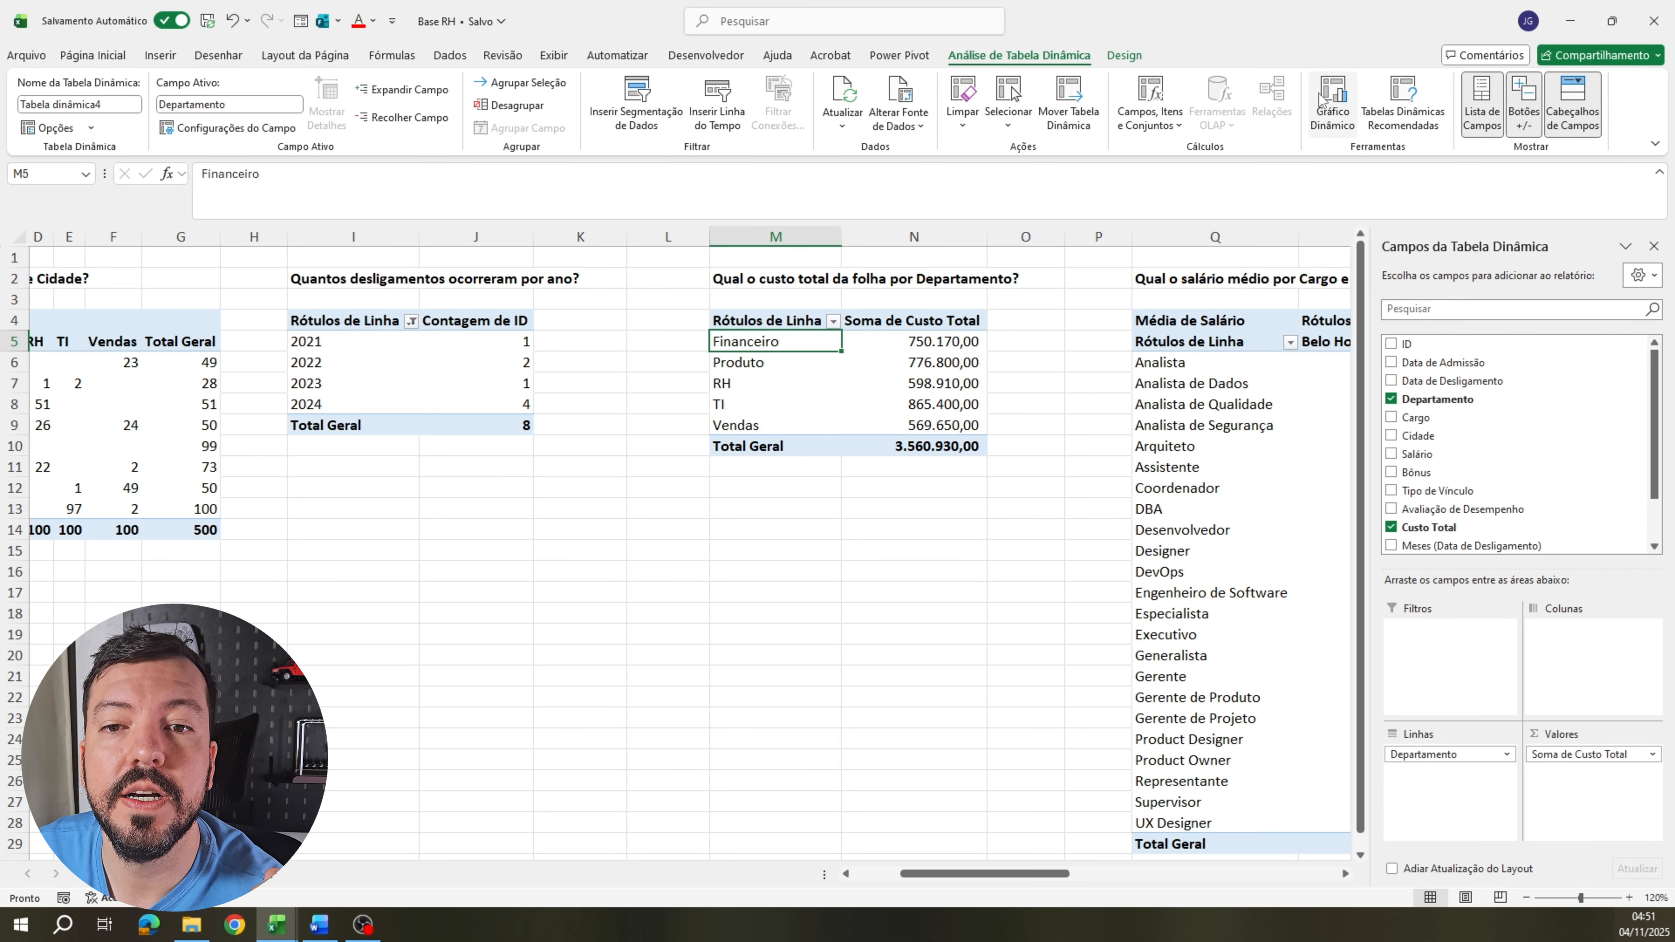
left_click(1333, 100)
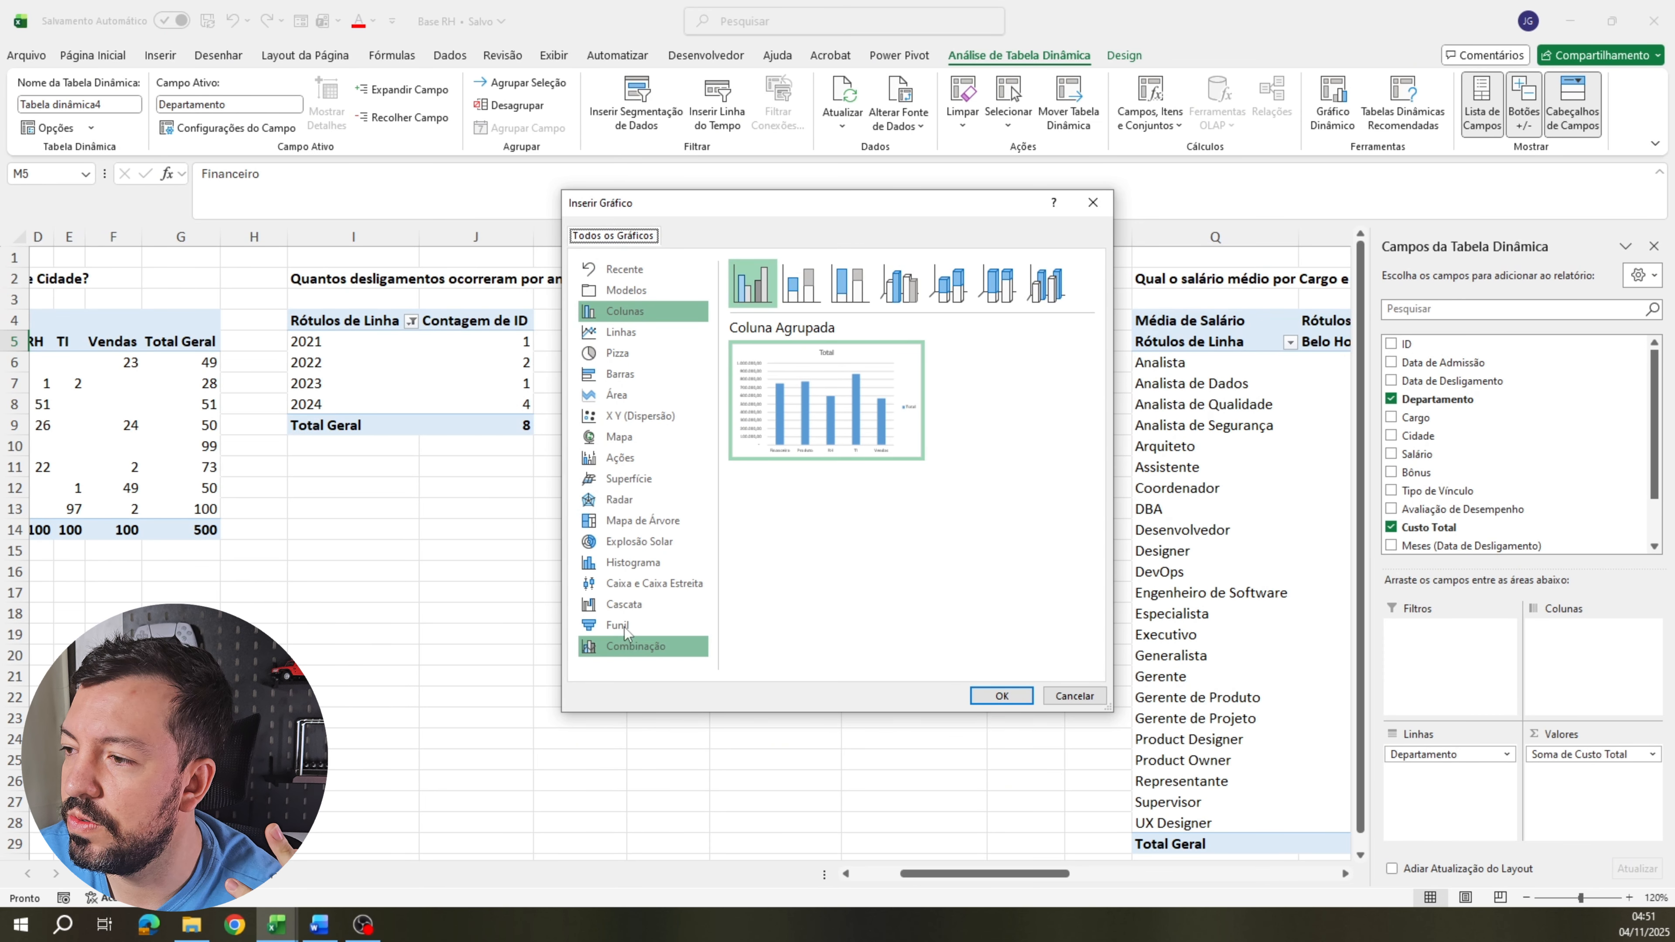
left_click(635, 373)
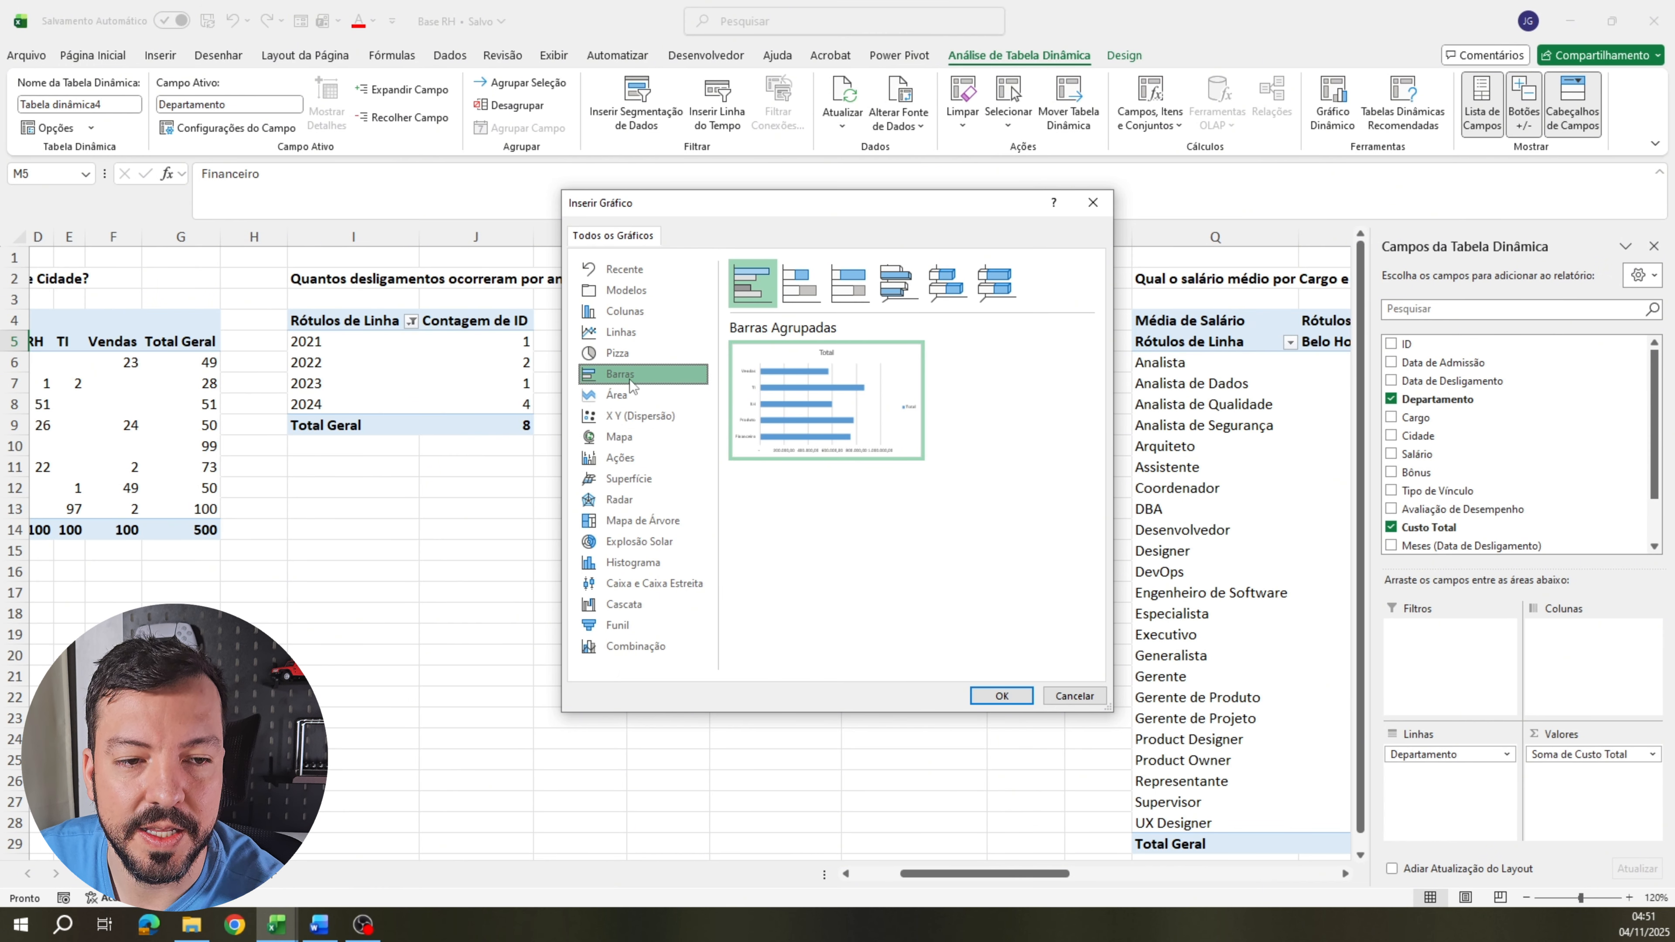
left_click(1001, 695)
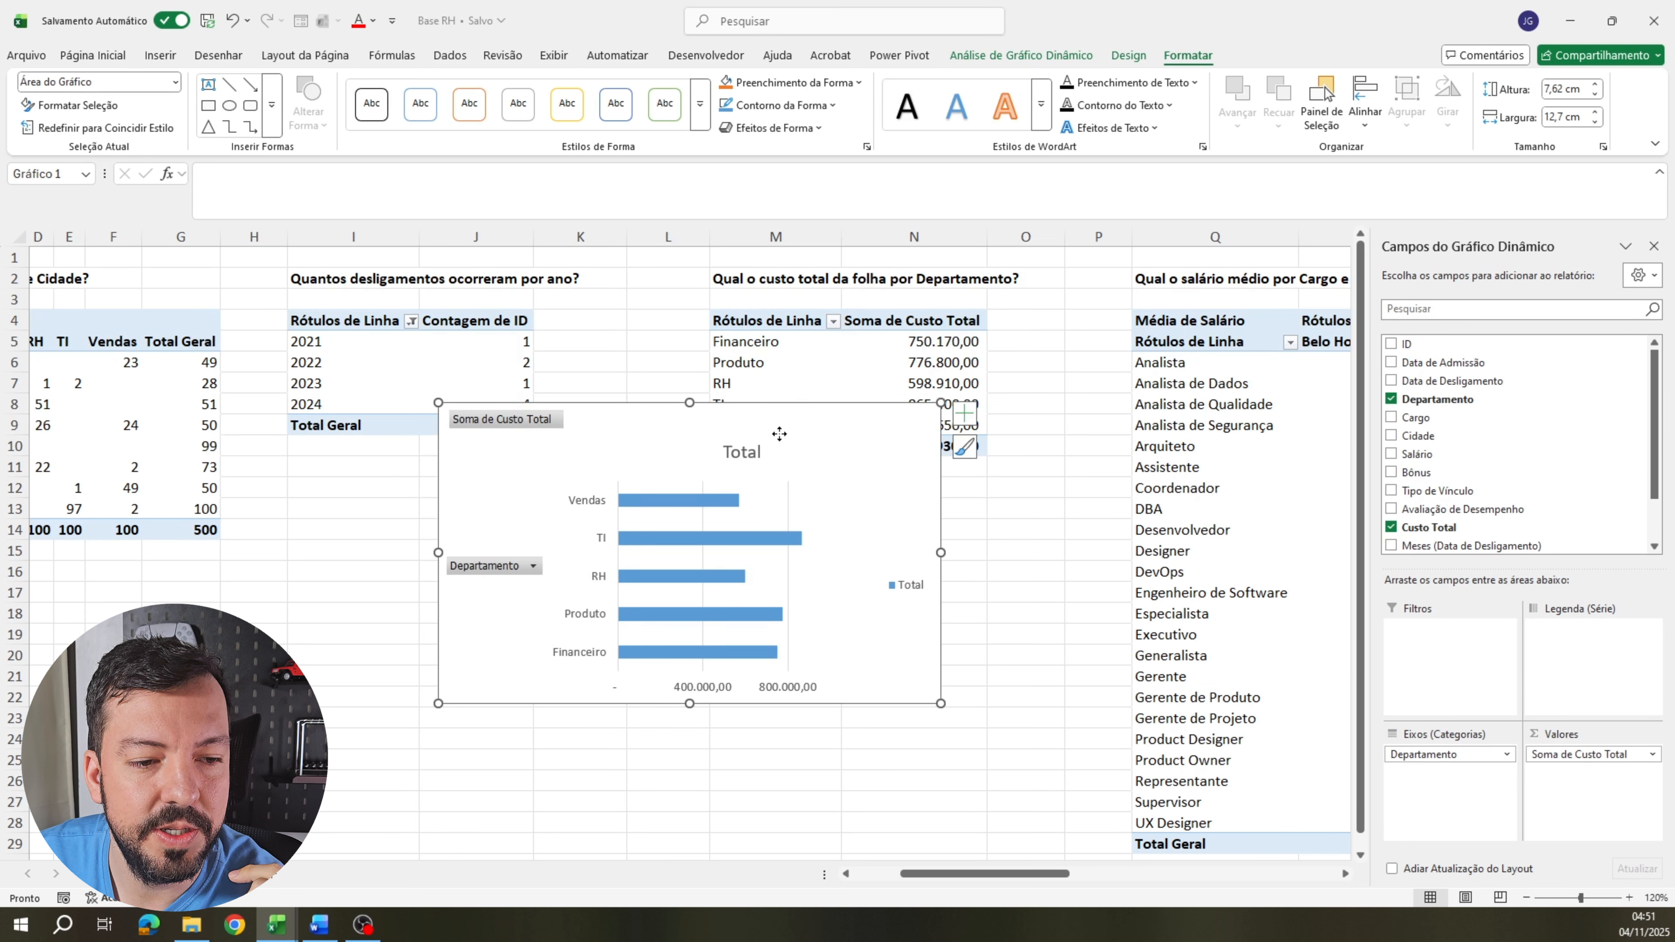
left_click_drag(778, 432, 741, 519)
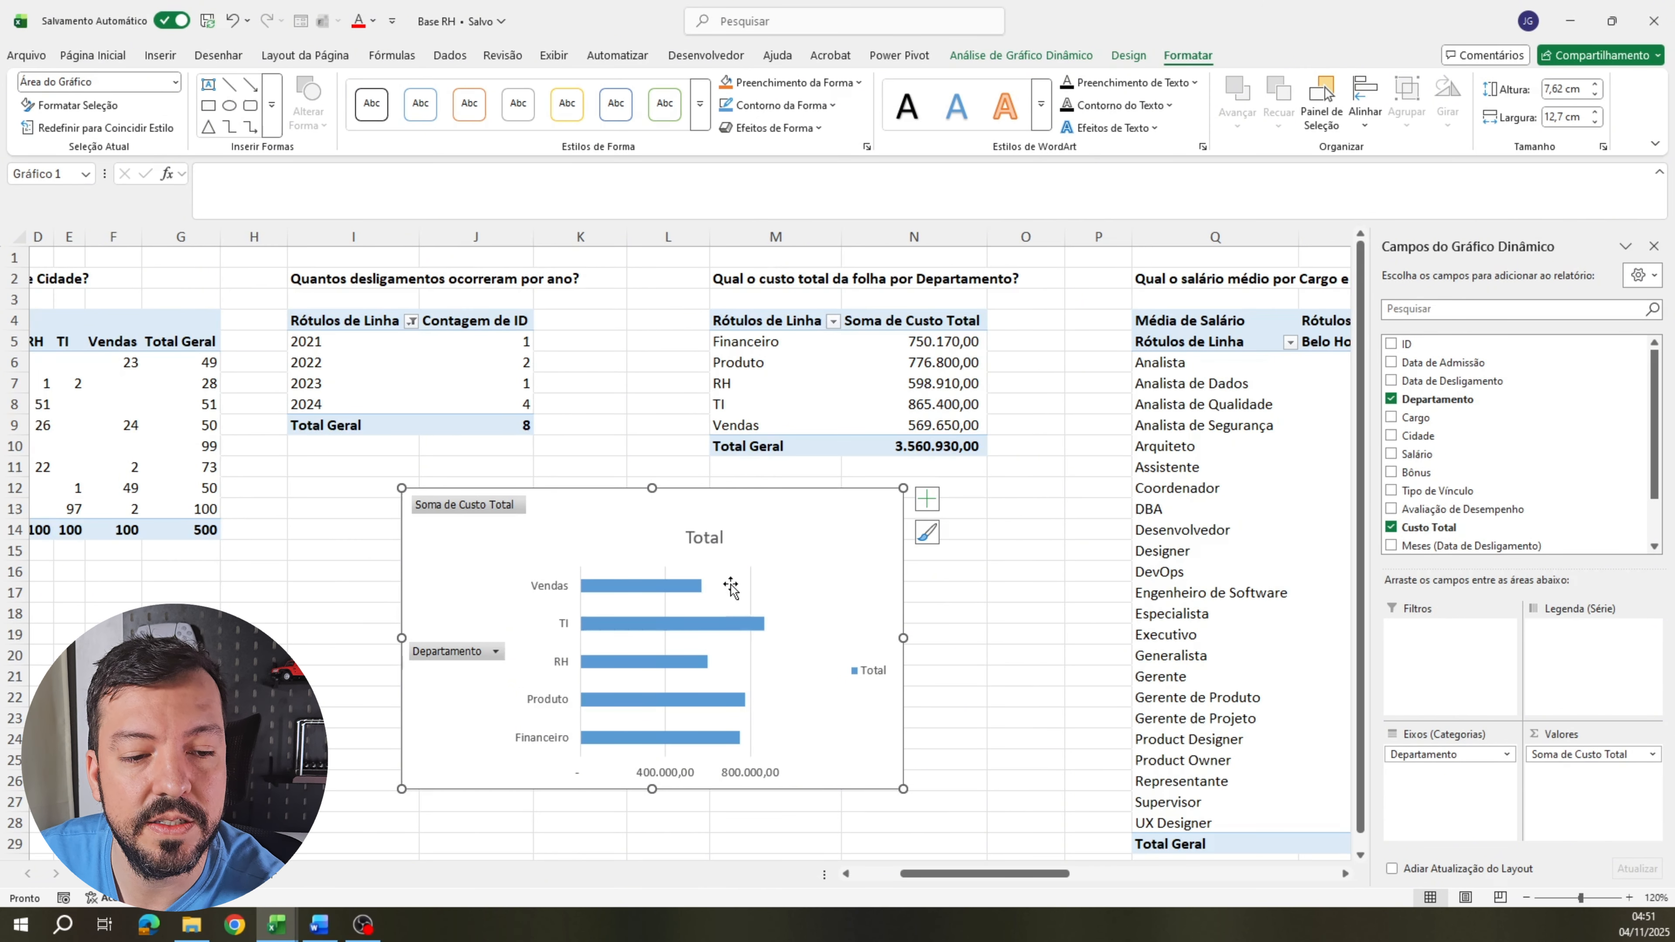
left_click_drag(622, 509, 625, 518)
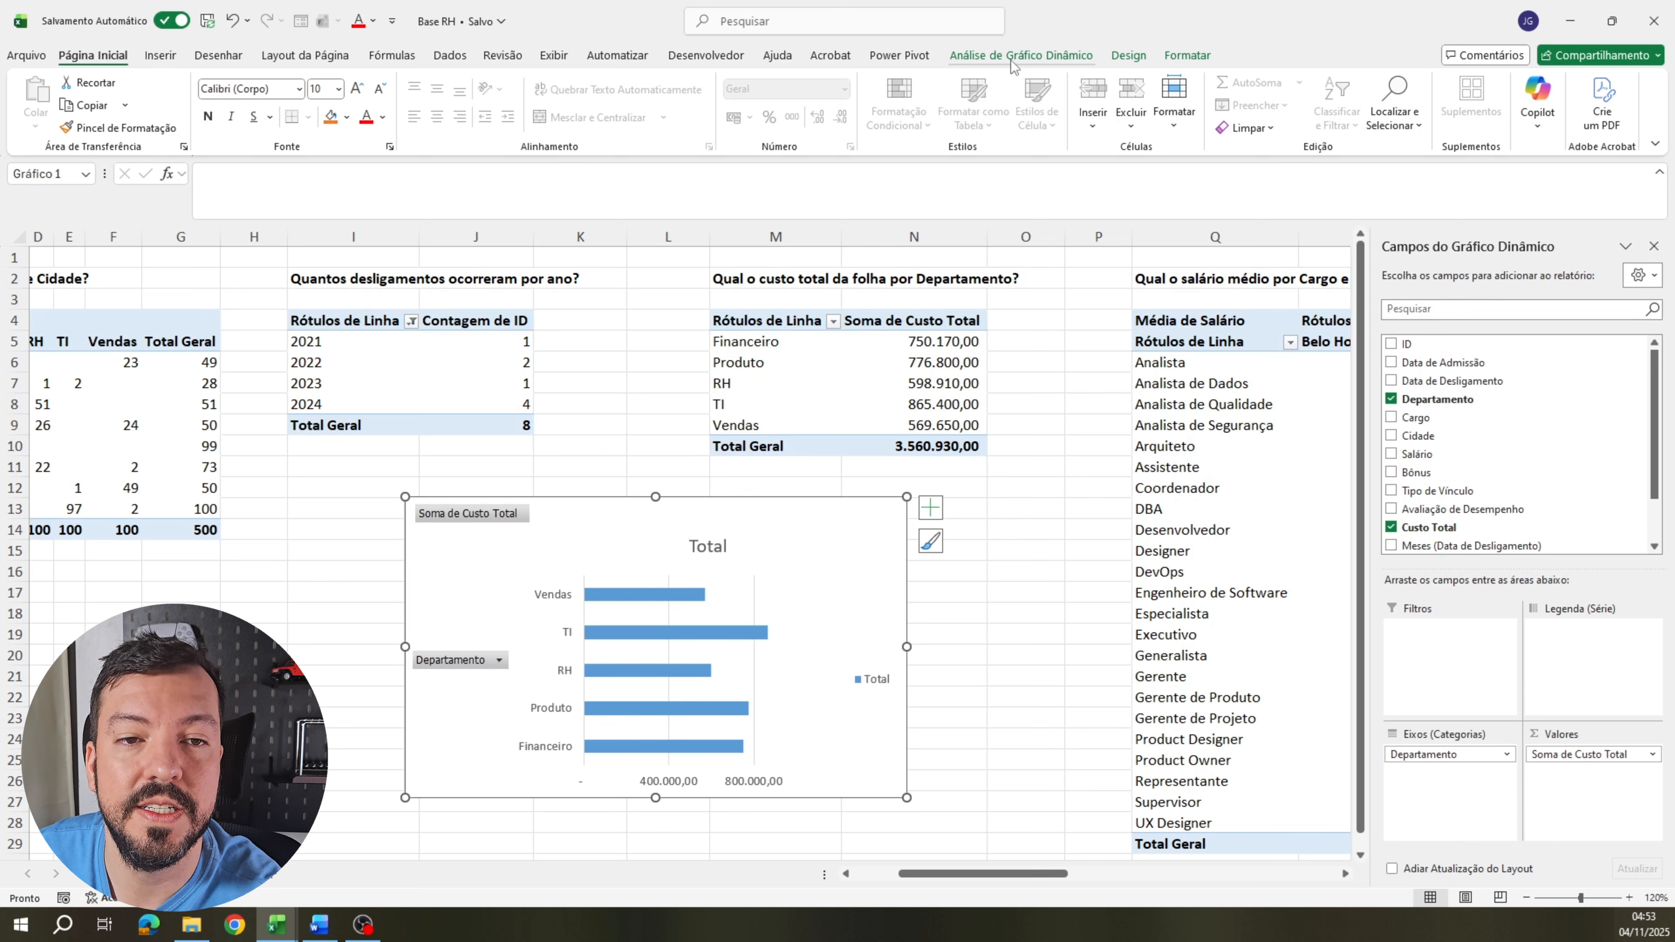
Insert a Cidade slicer for the payroll cost pivot chart and place it beside the chart.
left_click(1029, 60)
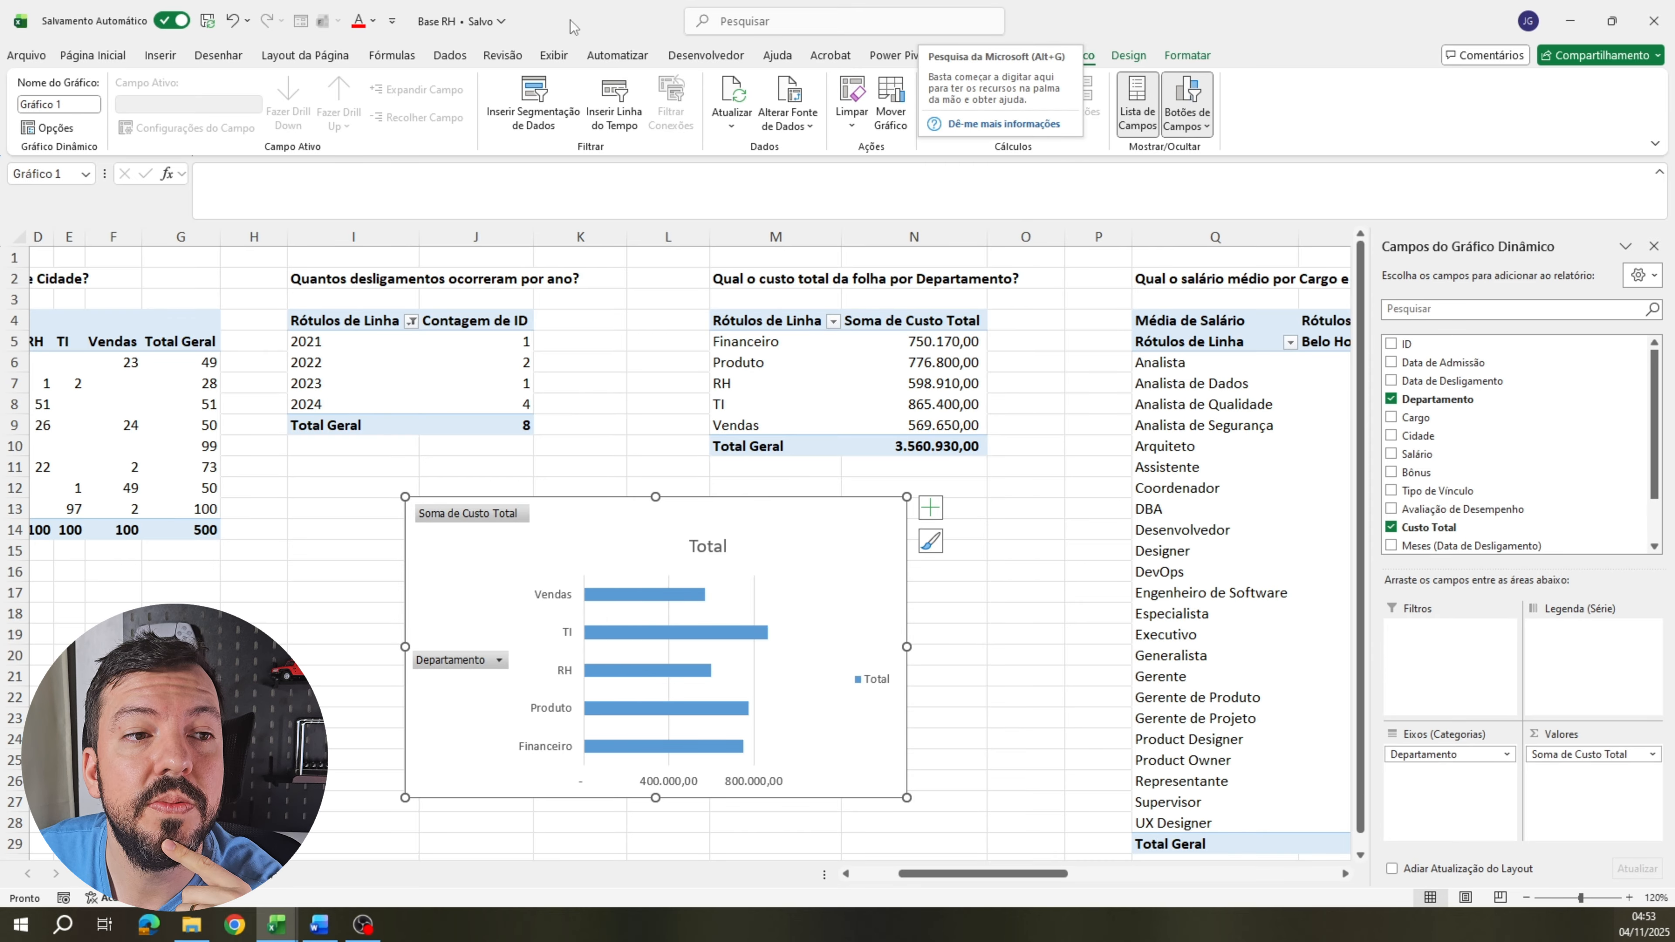
left_click(549, 93)
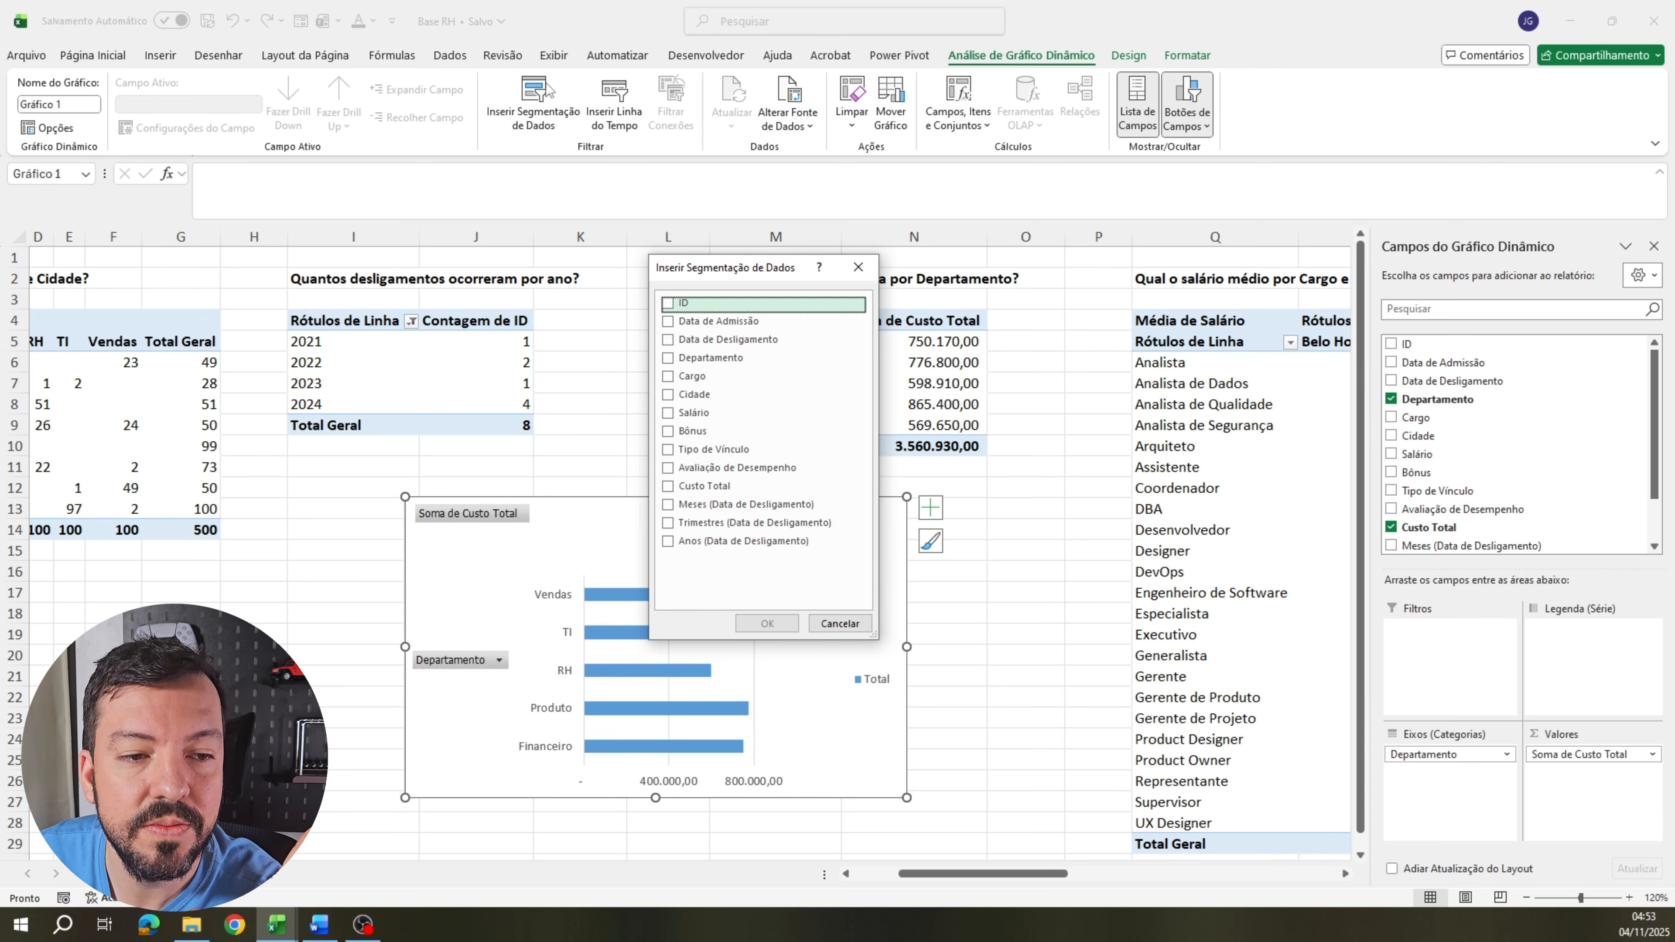
left_click_drag(753, 276, 795, 210)
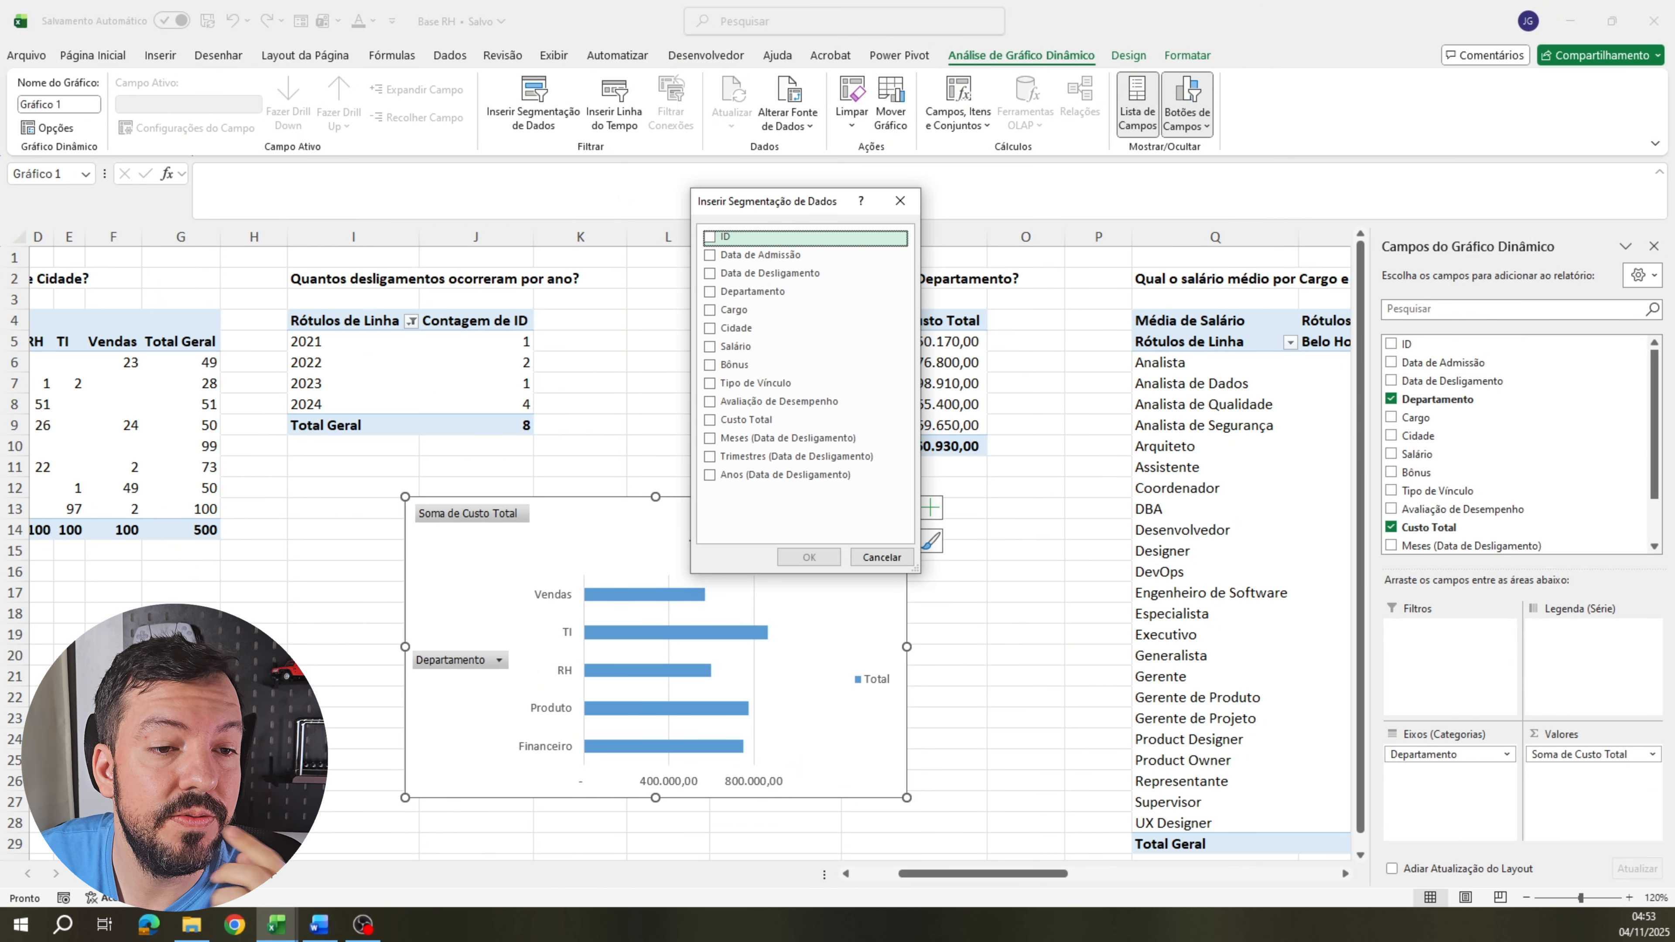
left_click(719, 328)
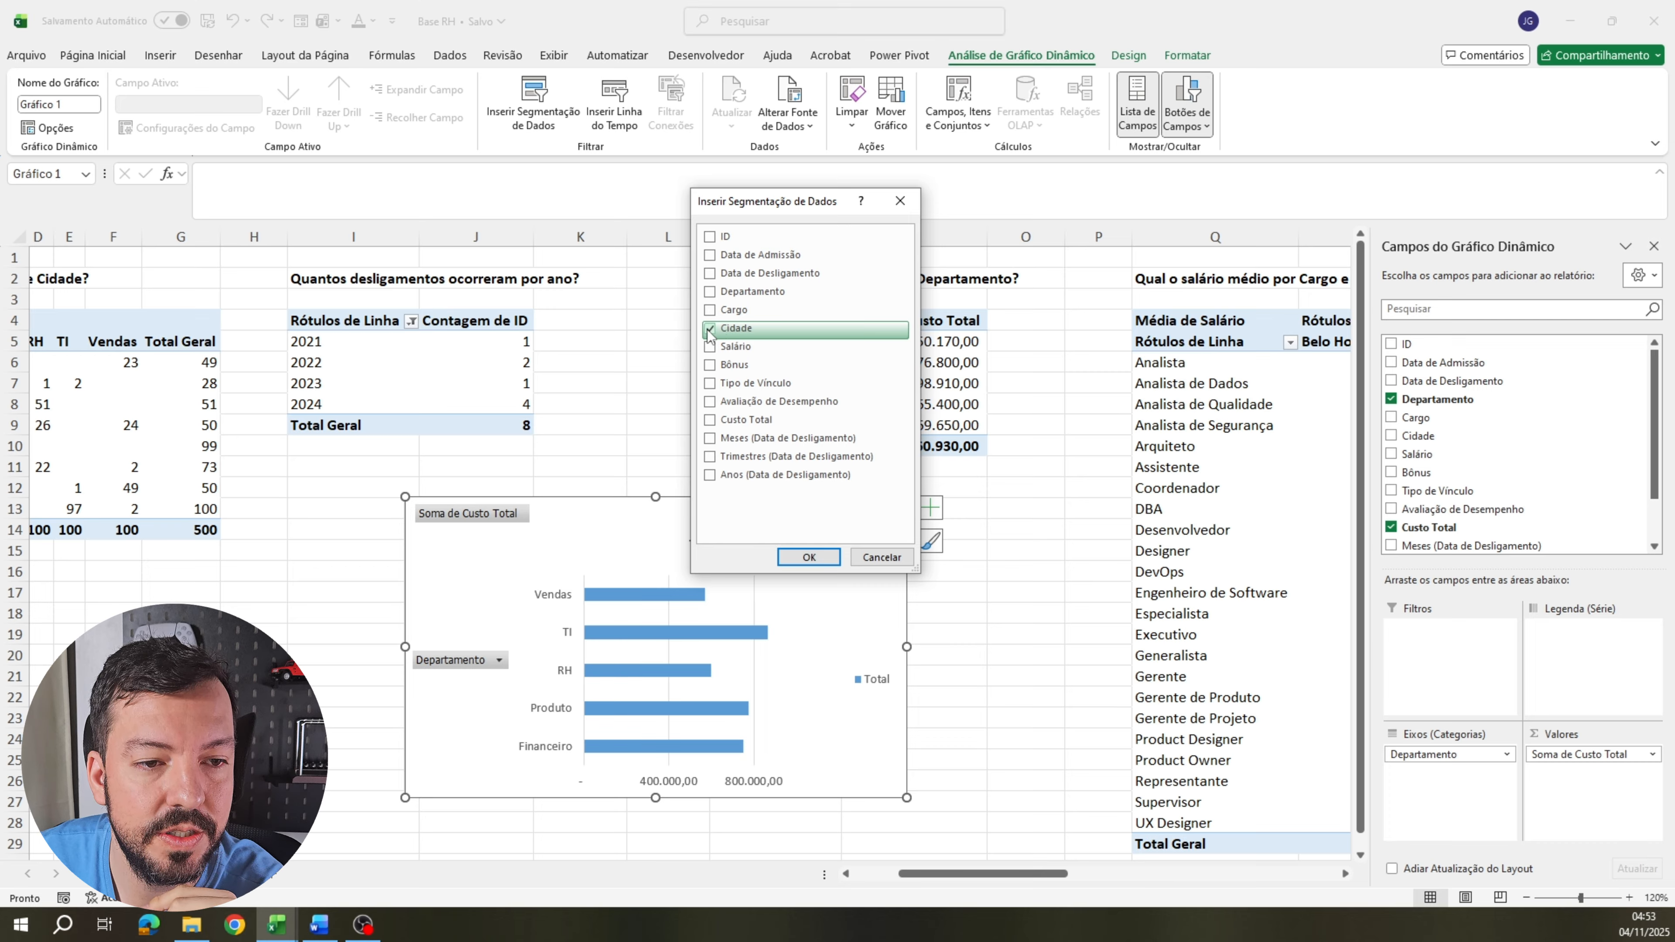
left_click(808, 557)
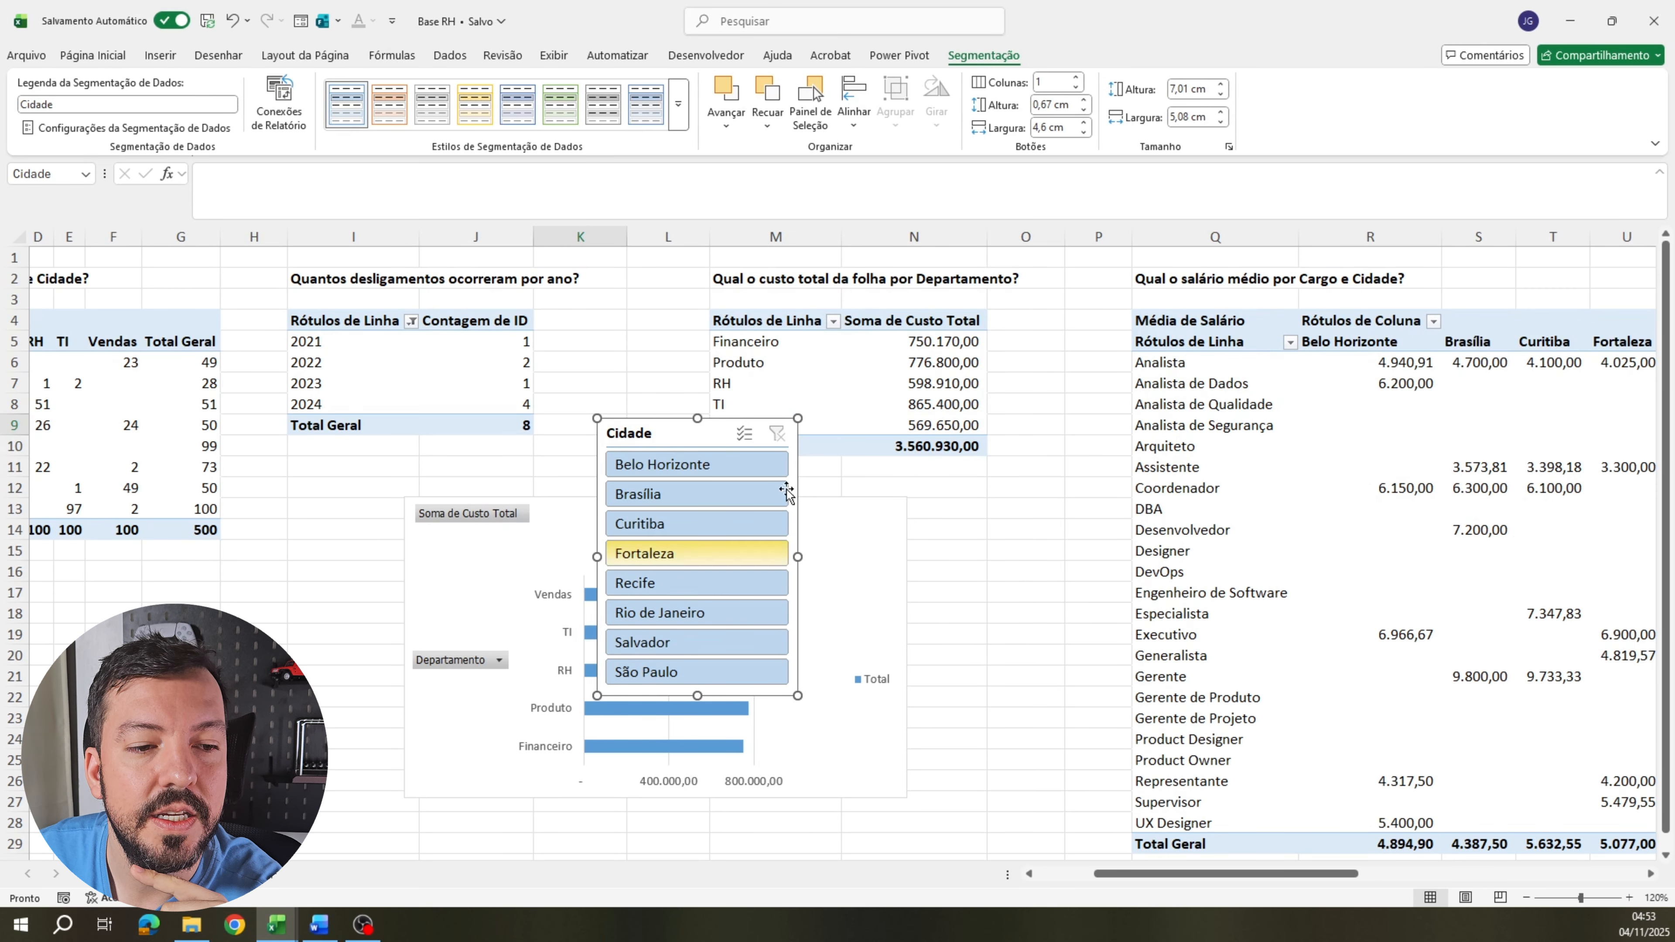
left_click_drag(667, 433, 251, 525)
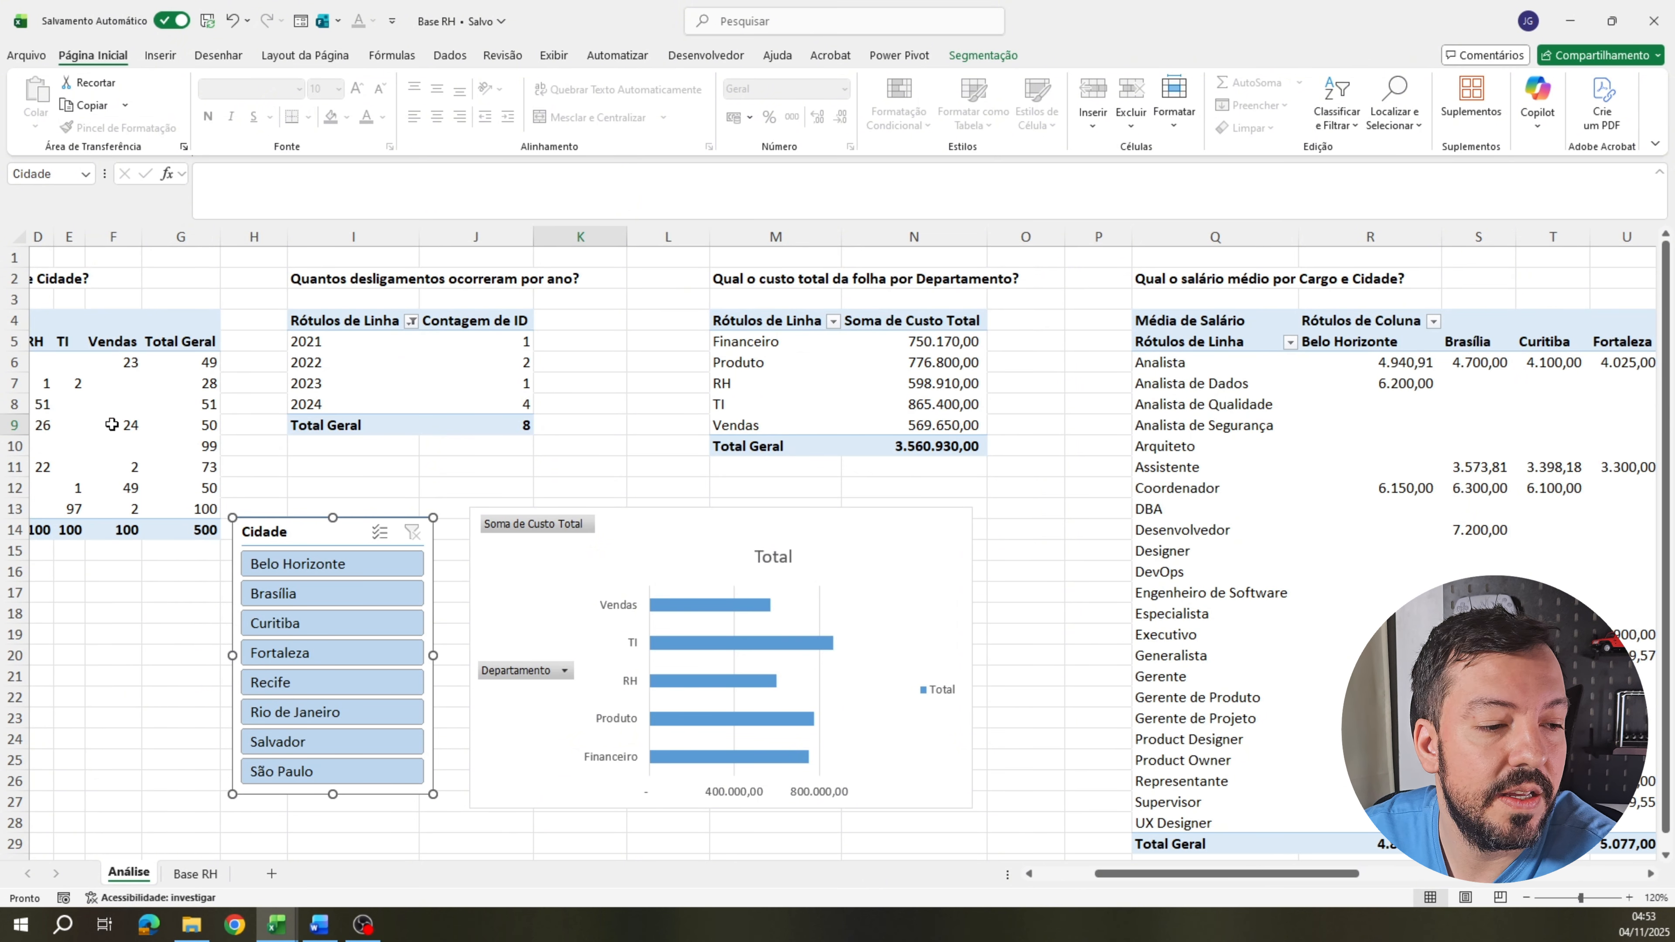
Filter the payroll cost chart by Belo Horizonte, Brasília, Curitiba and Fortaleza in turn with the Cidade slicer, and deselect the slicer.
left_click(333, 564)
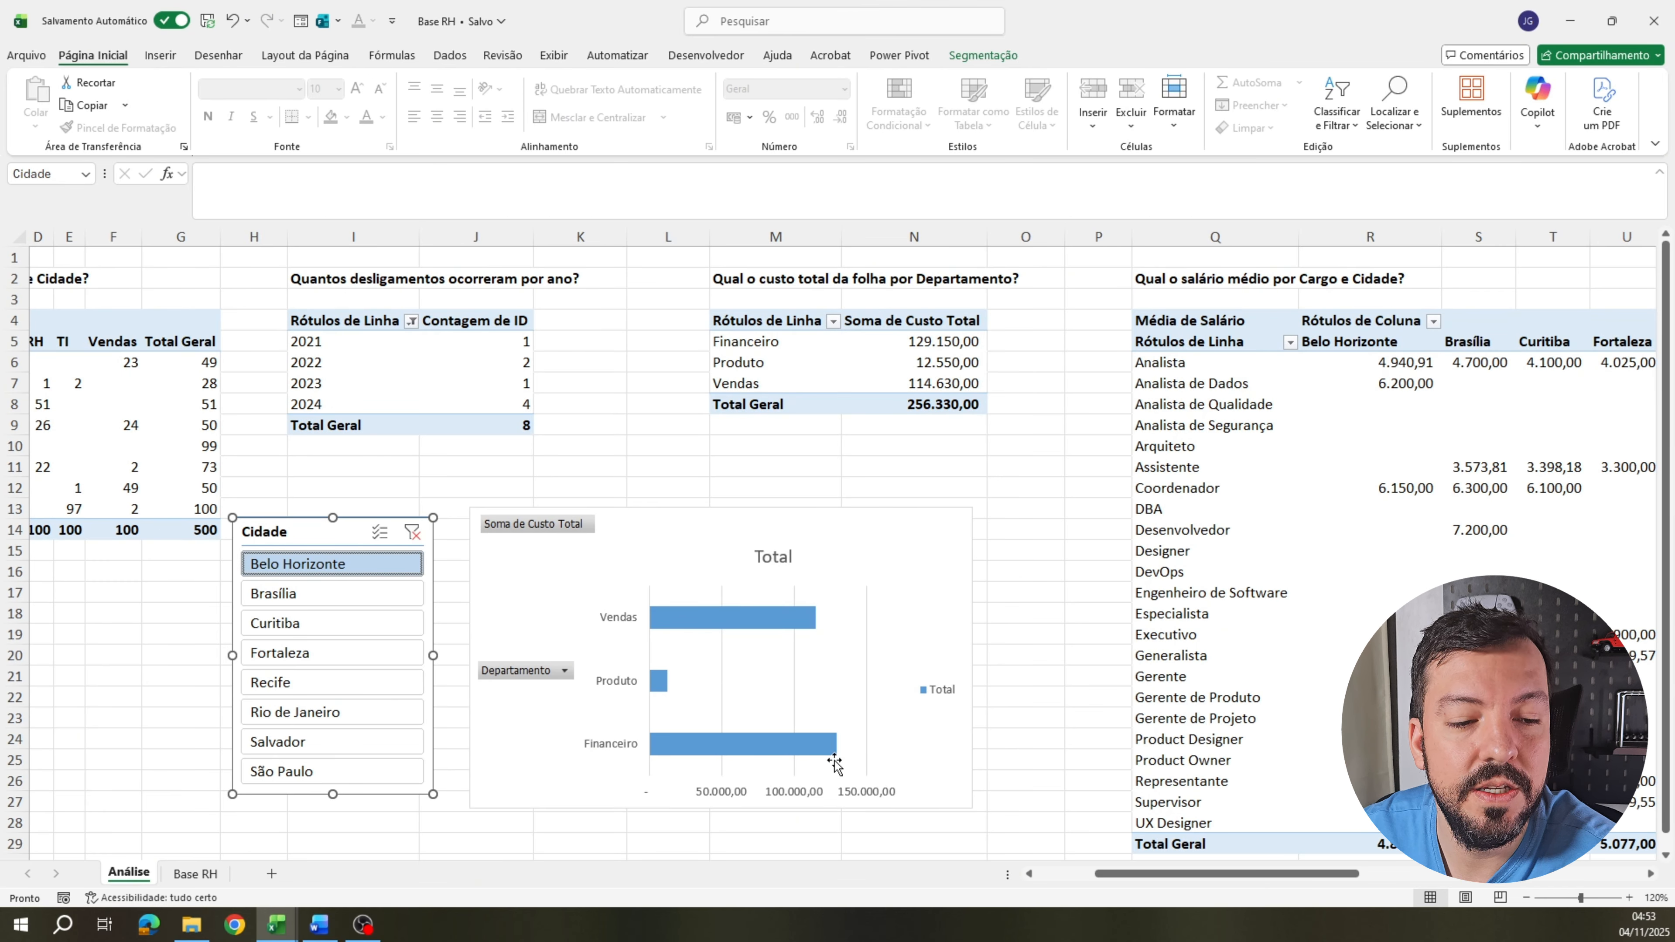
left_click(318, 592)
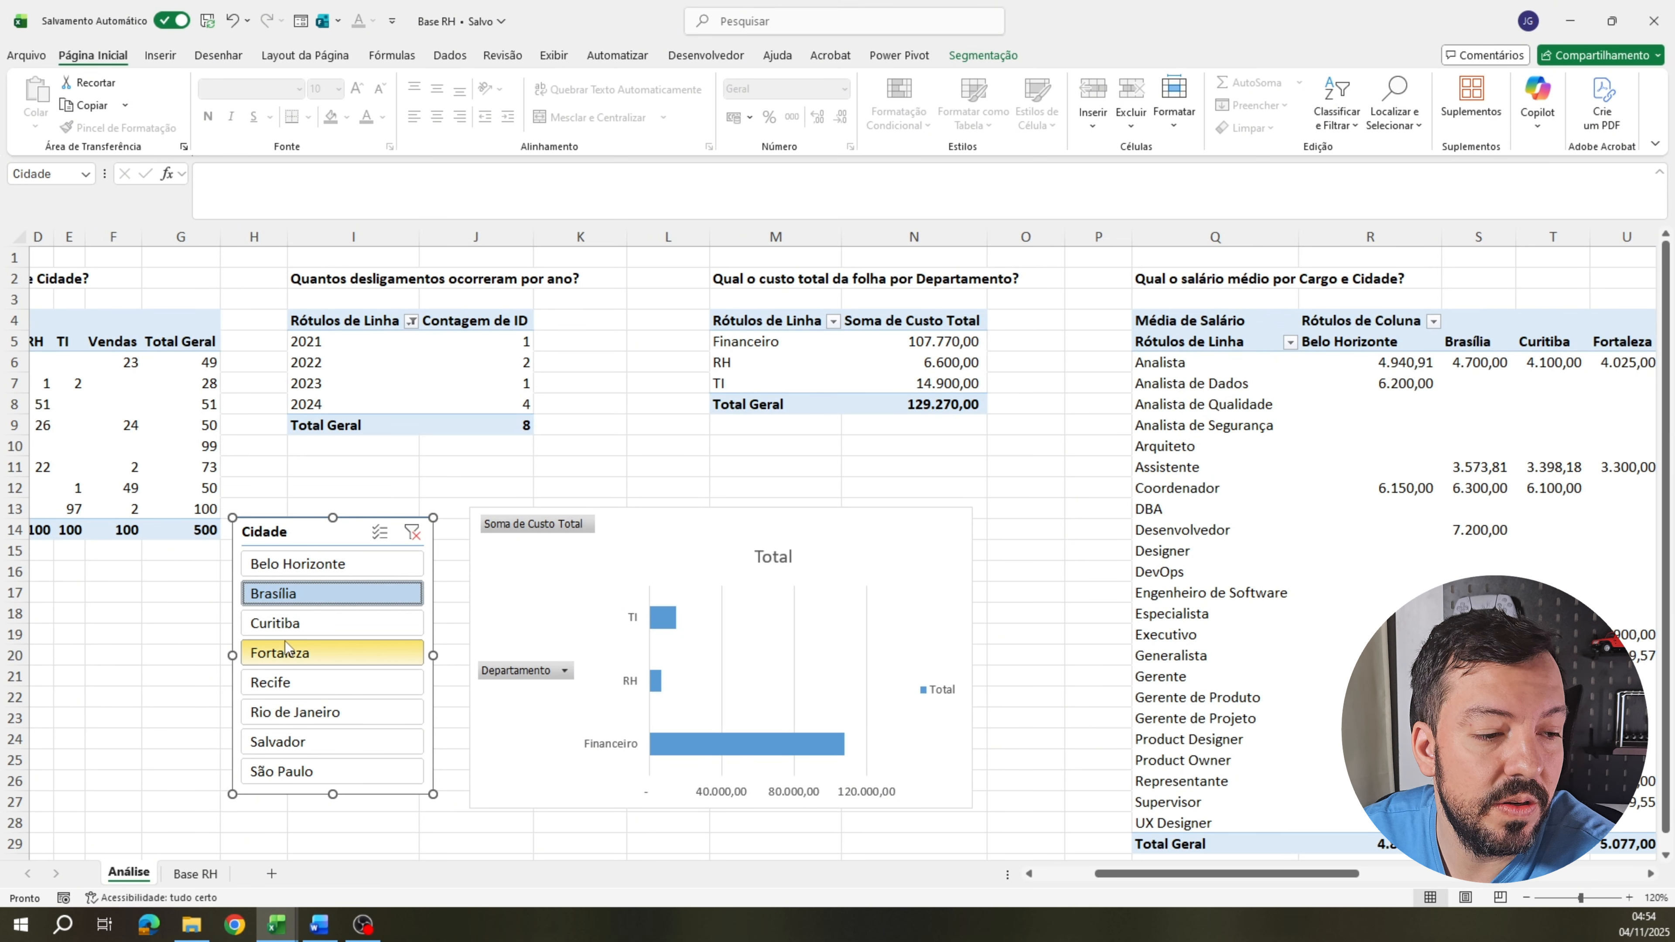
left_click(323, 622)
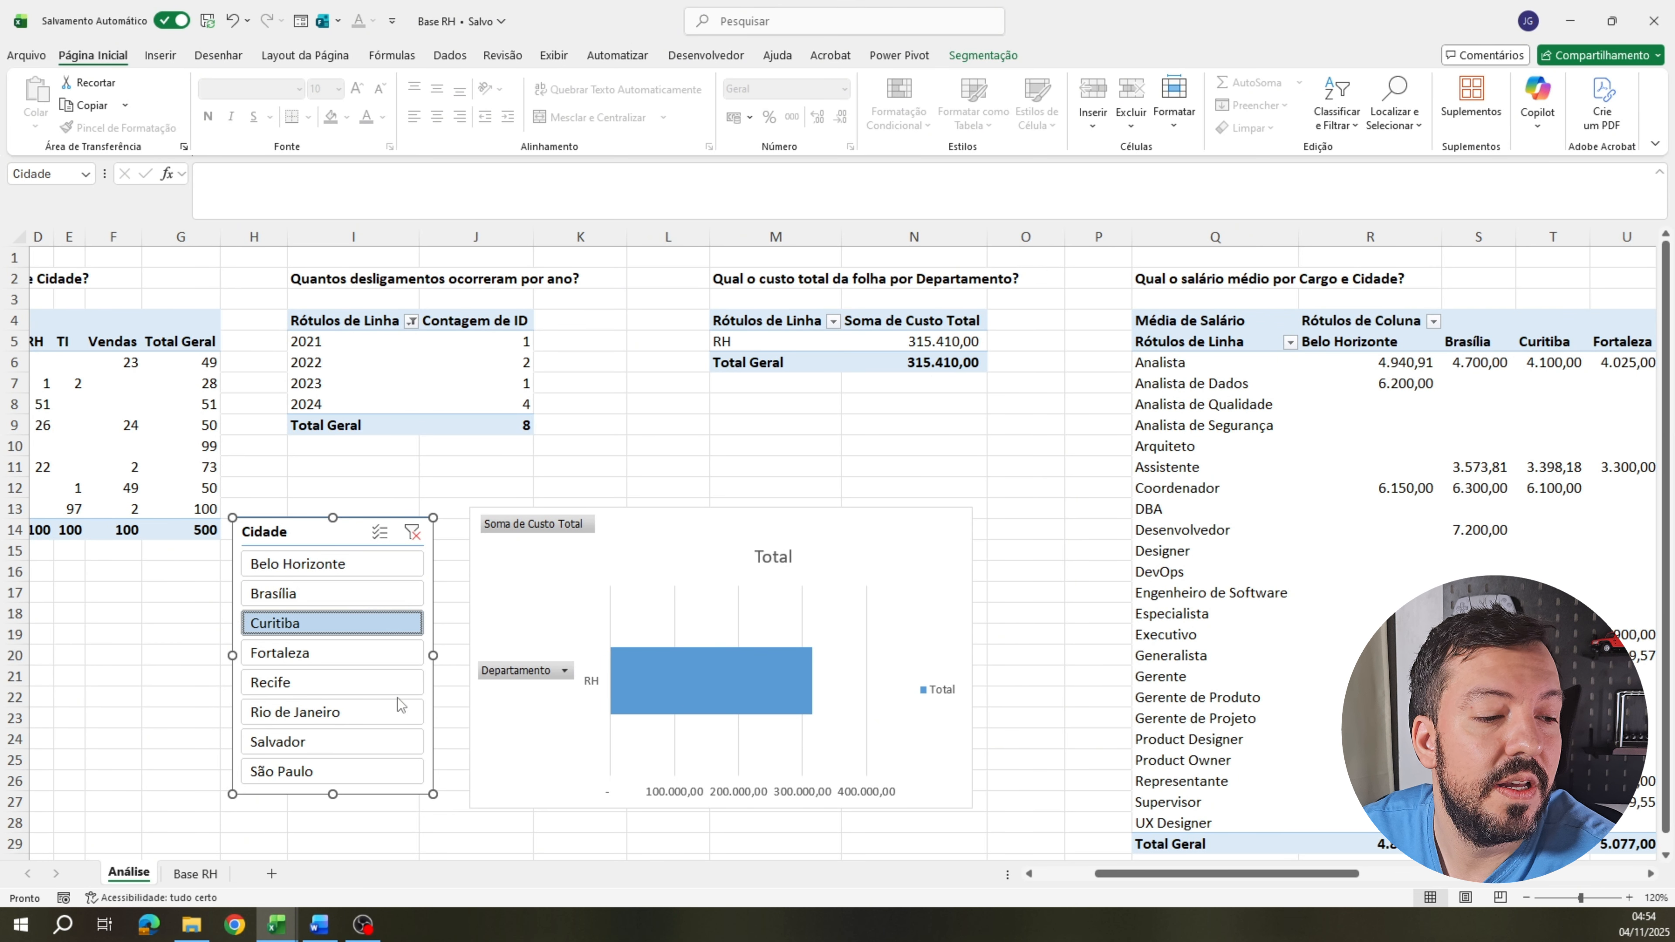
left_click(330, 650)
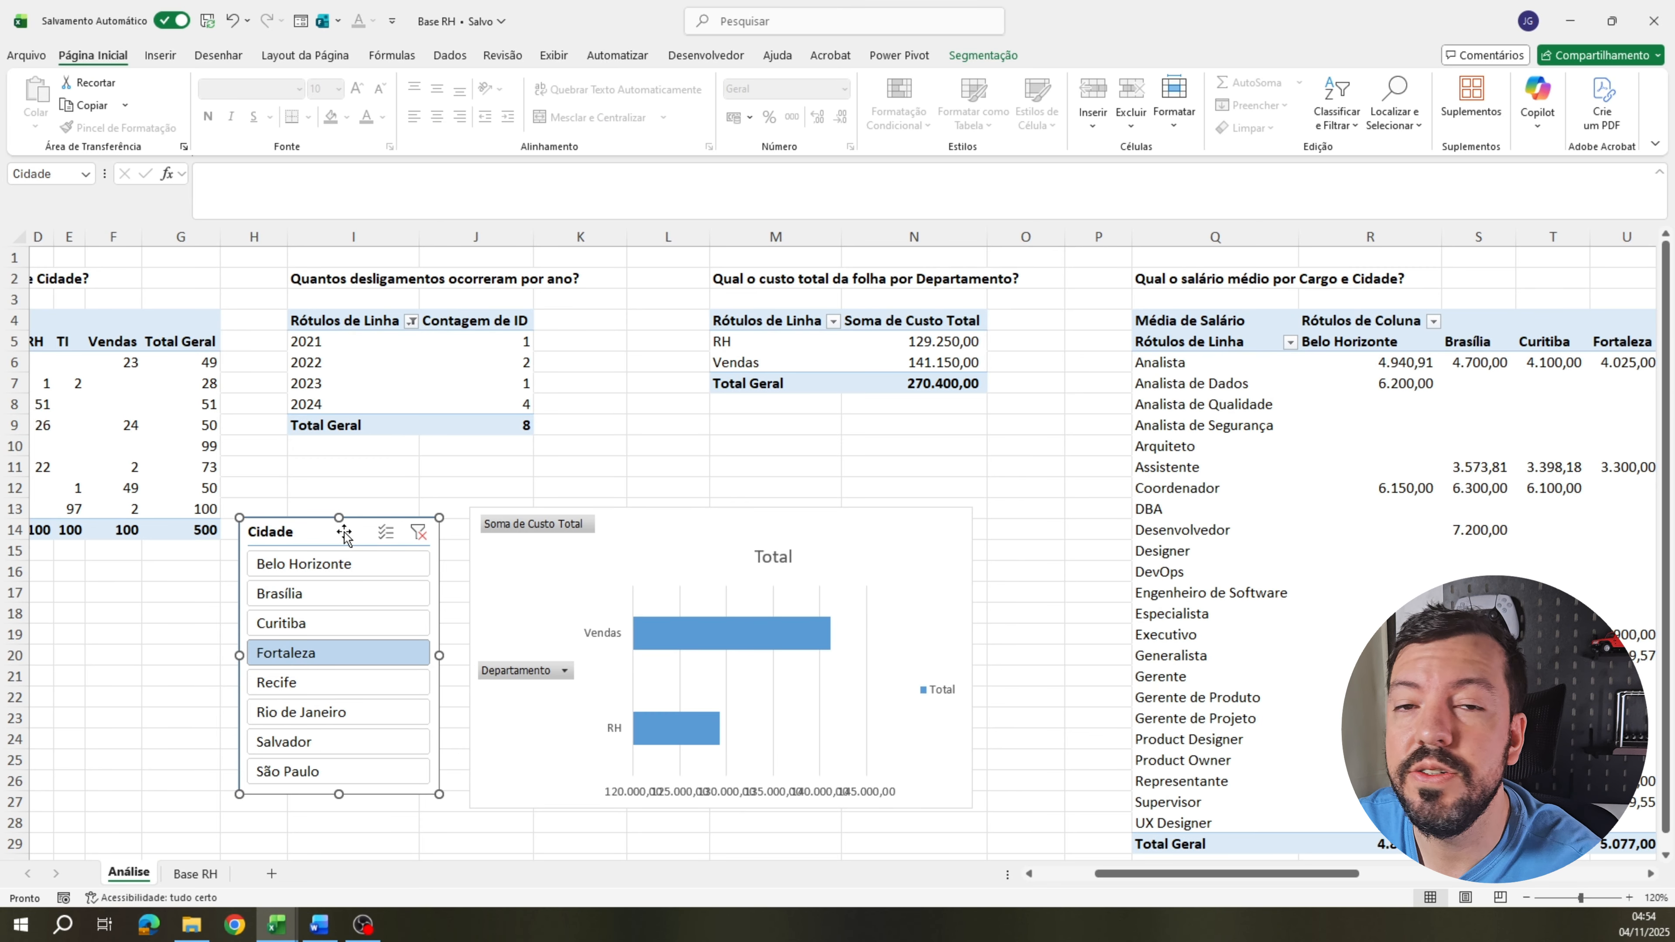
key("Escape")
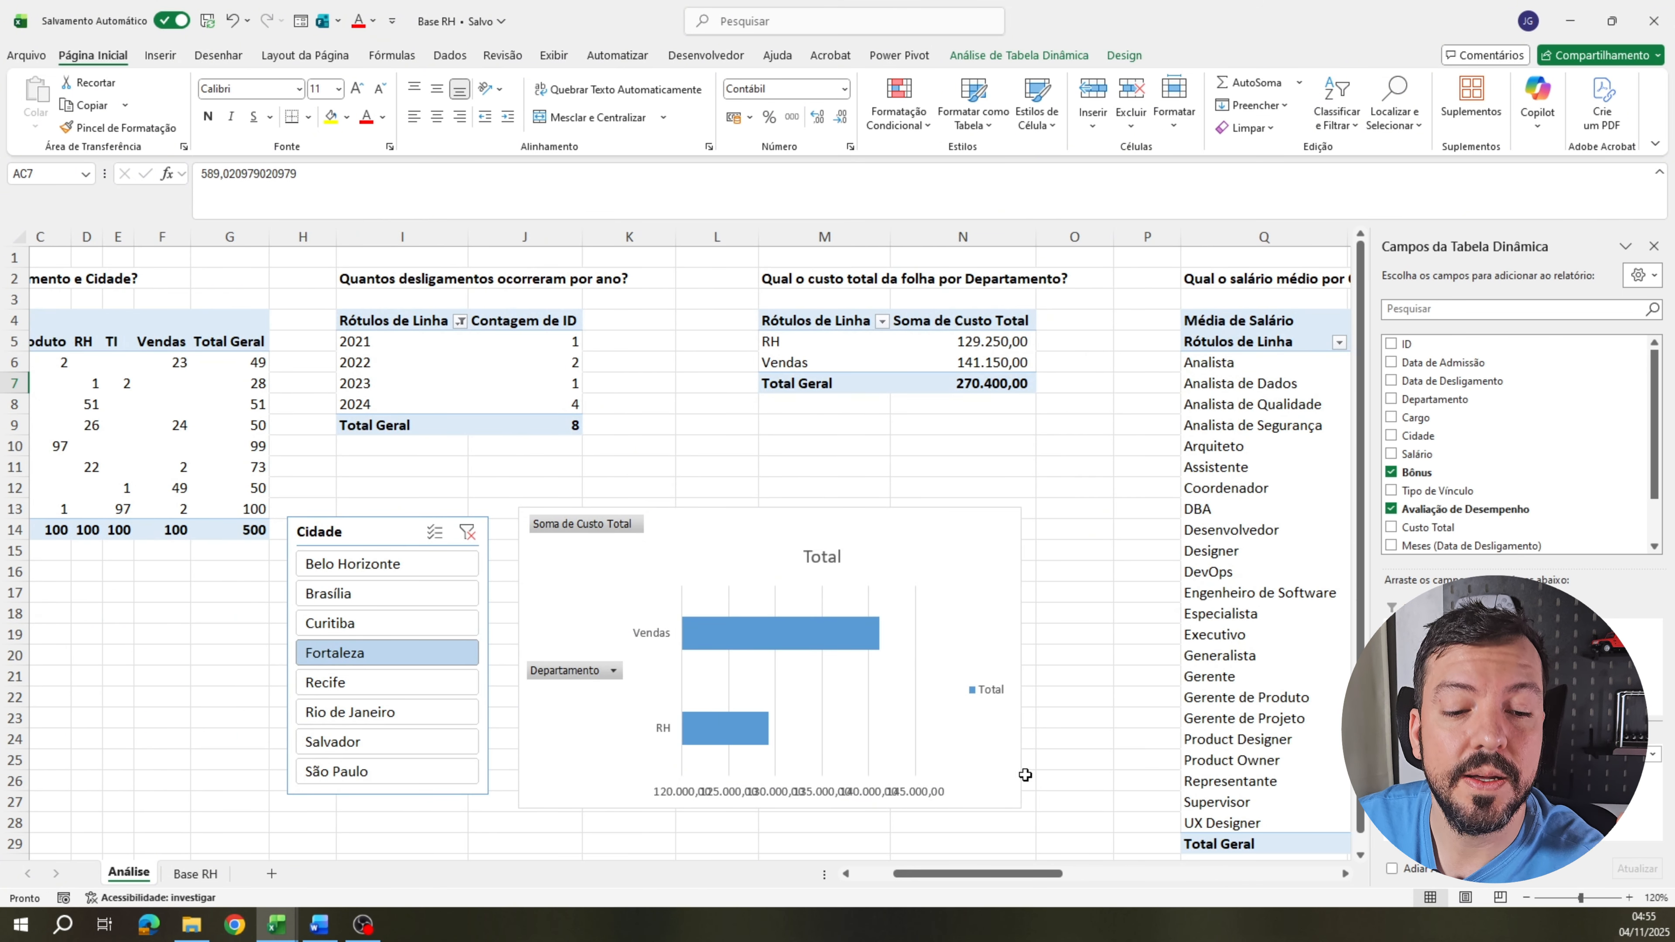
Insert a clustered column pivot chart (Coluna Agrupada) from the average Bônus by Avaliação de Desempenho pivot table and place it below the table.
left_click_drag(1026, 879, 1201, 844)
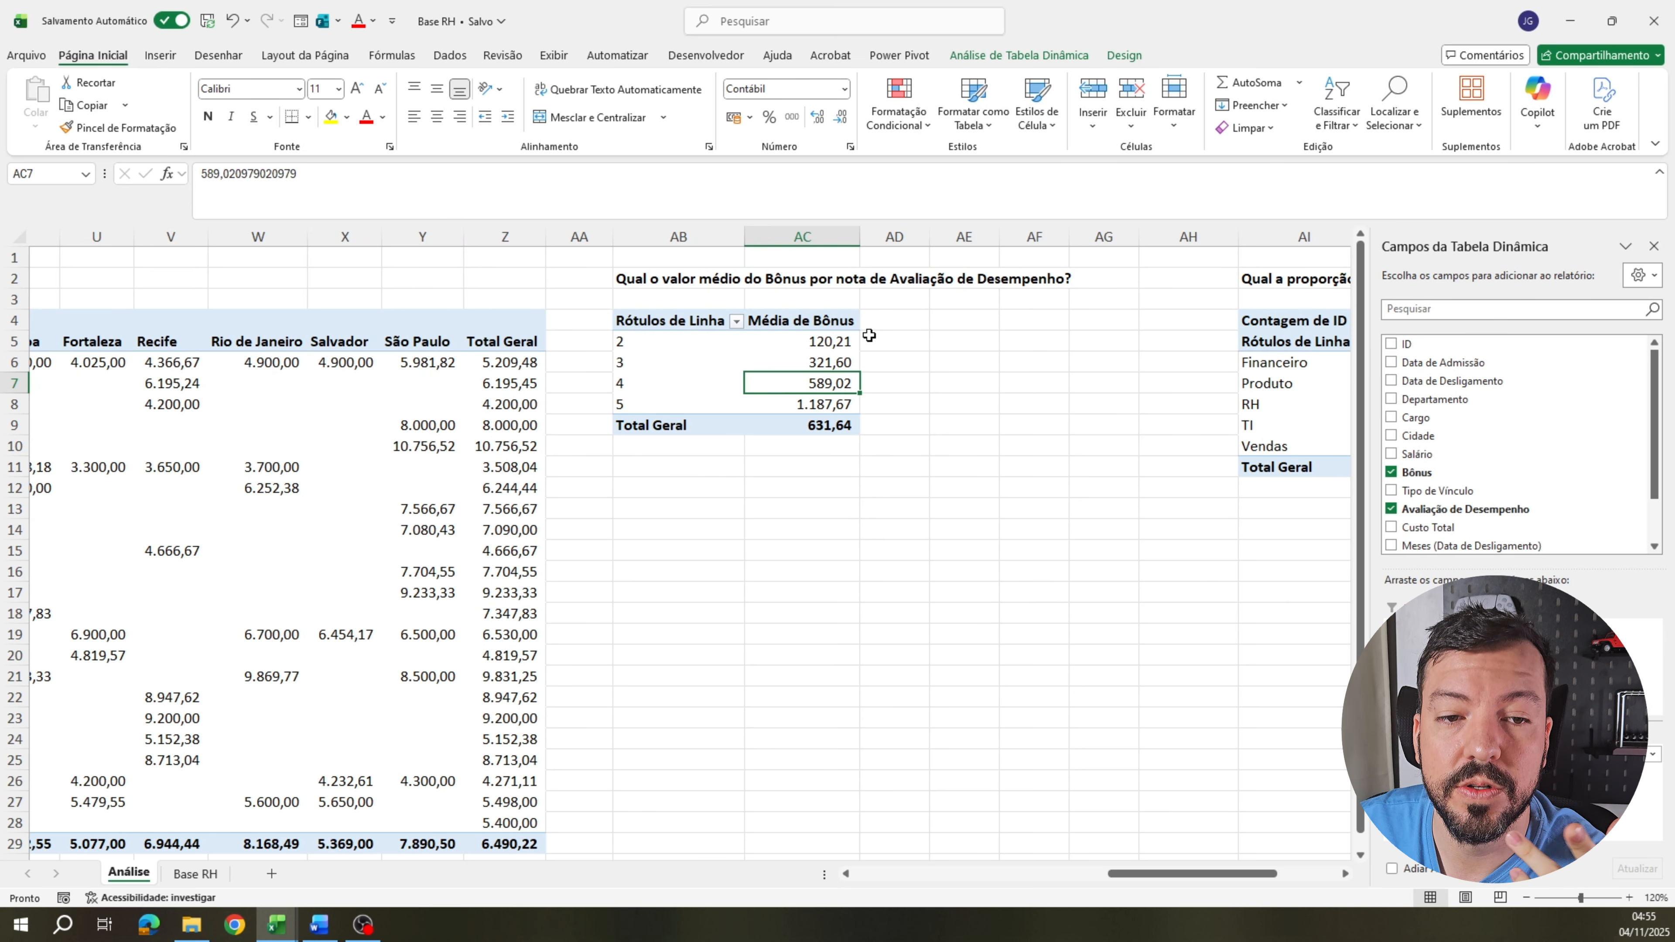
left_click(791, 346)
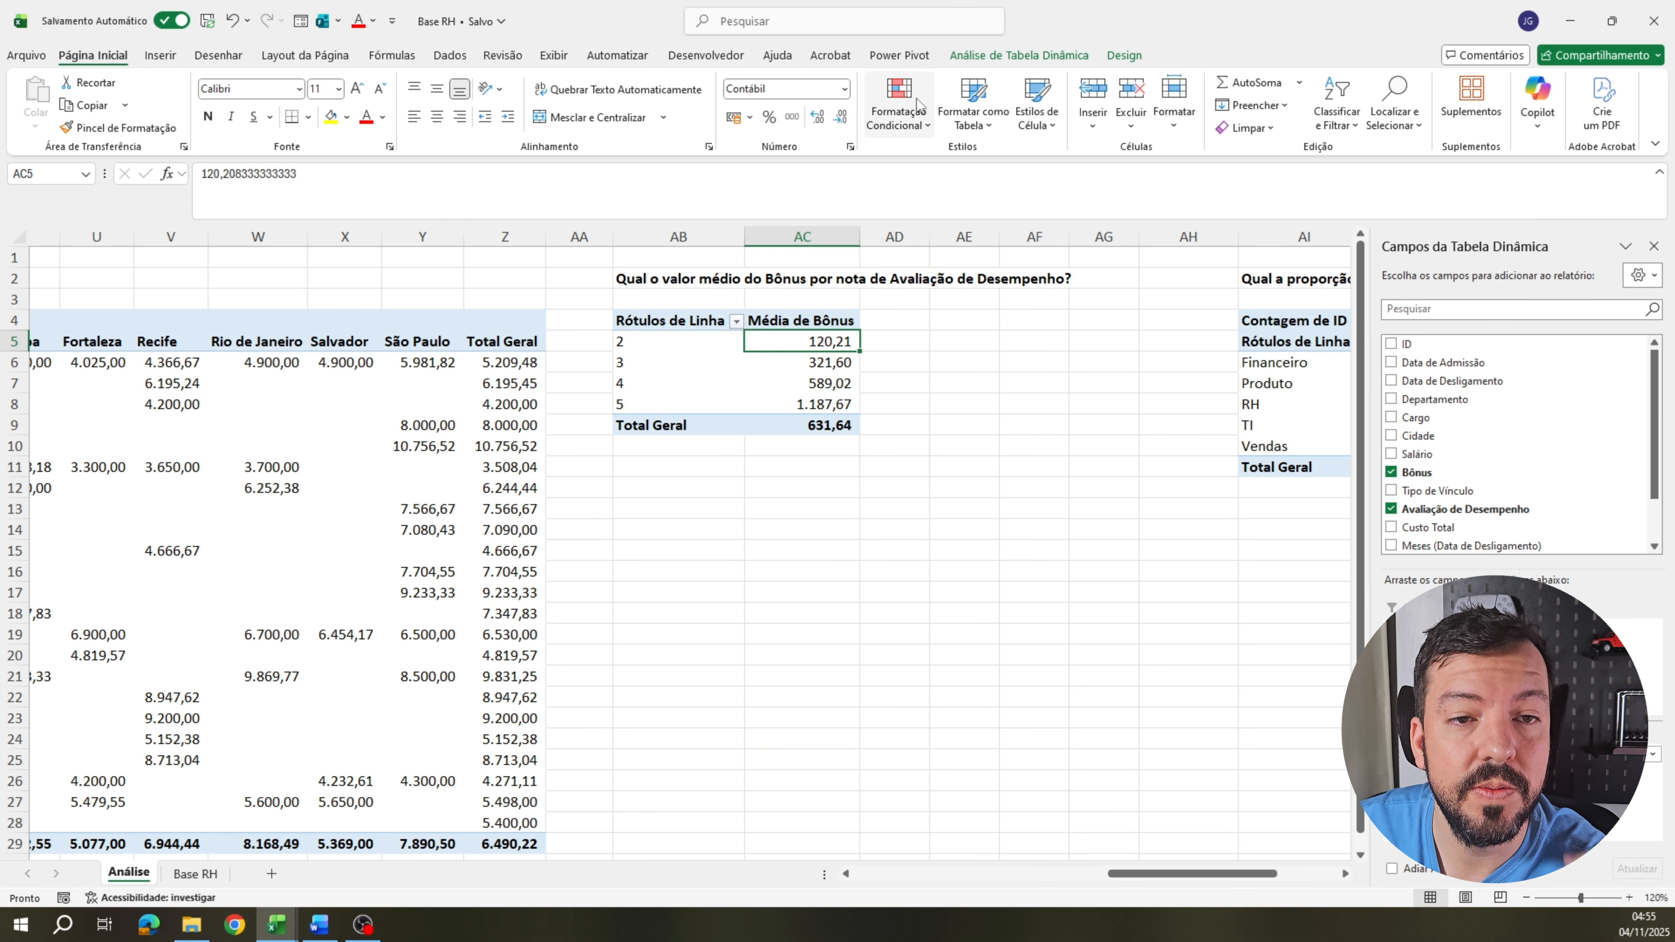
left_click(1019, 55)
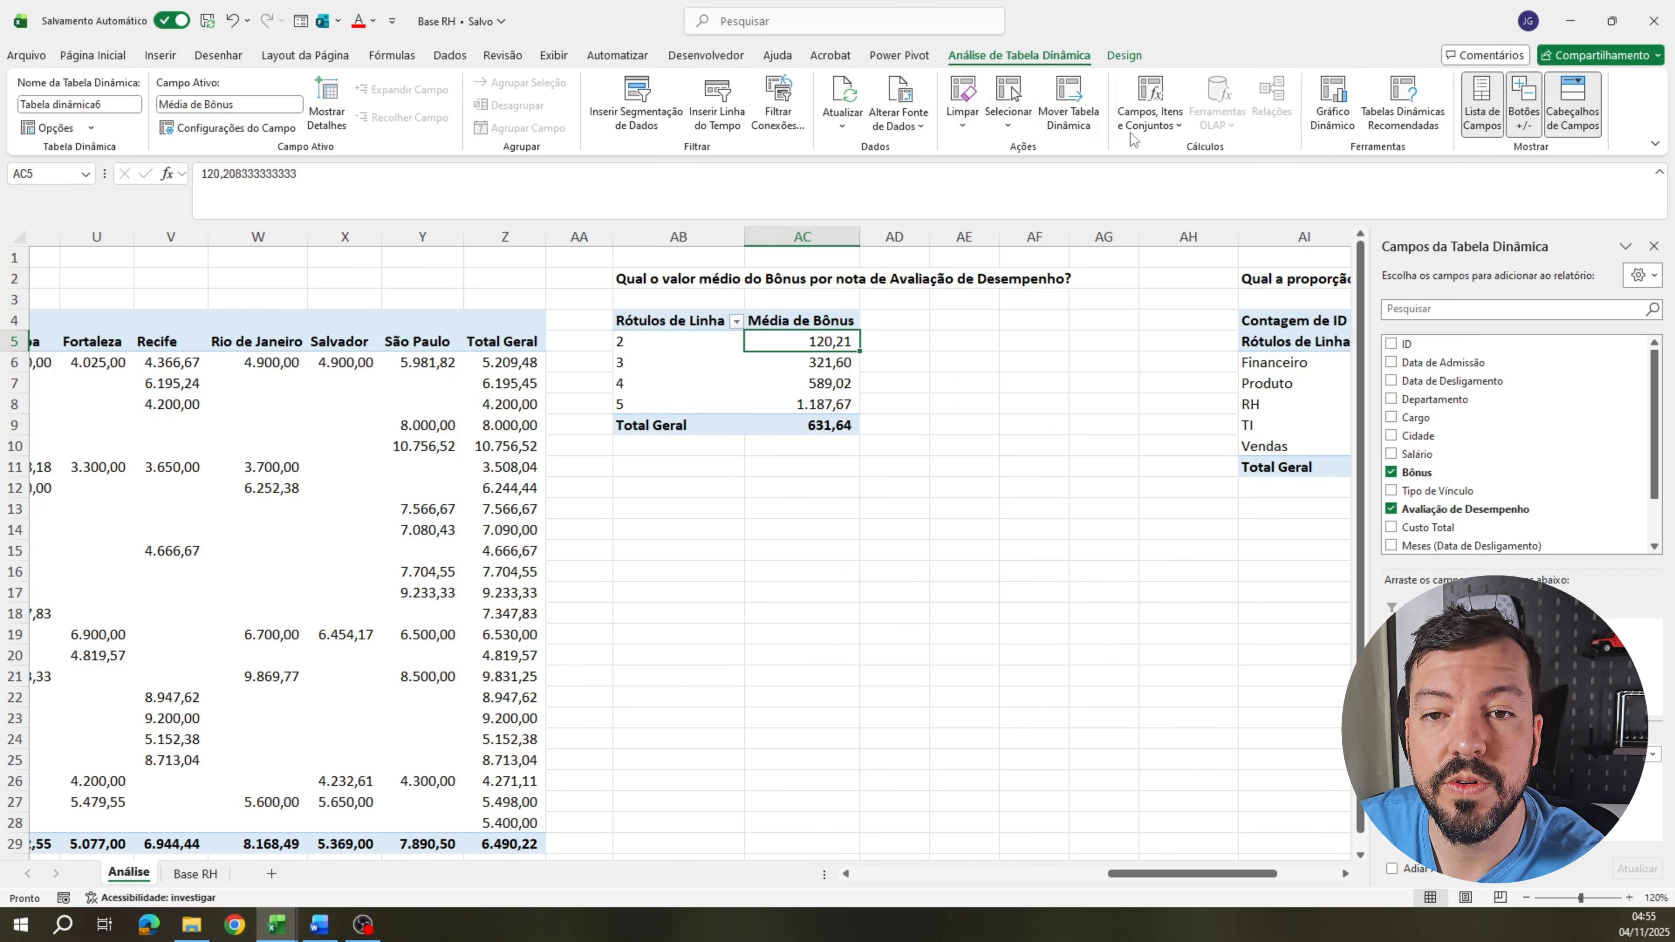
left_click(1337, 98)
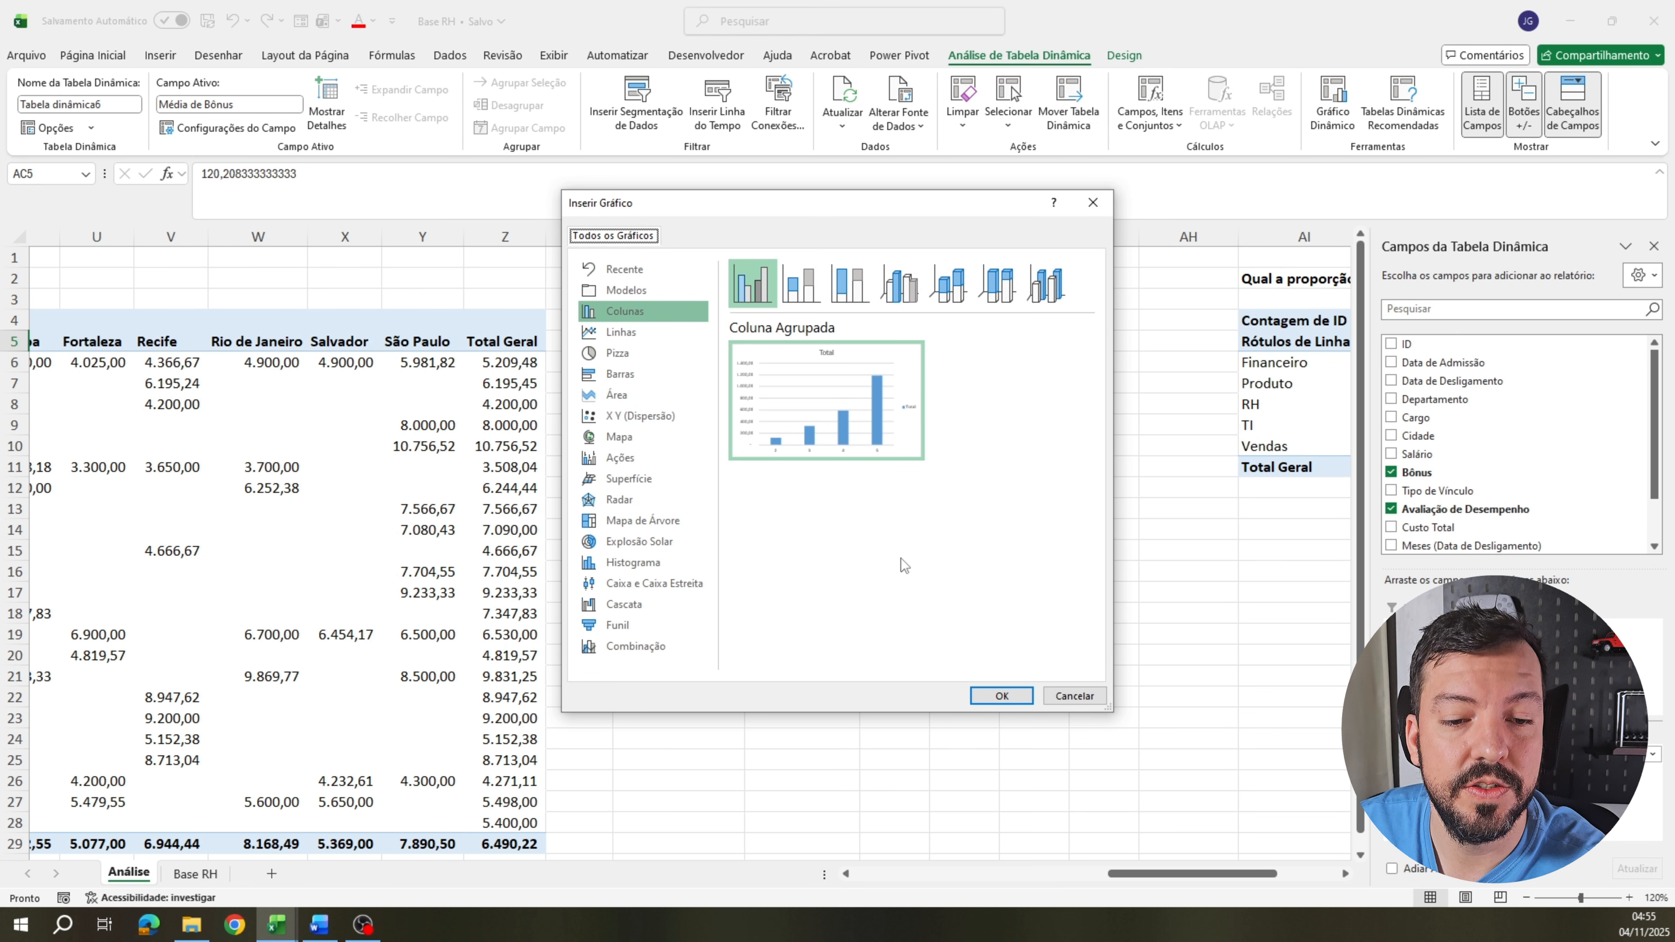
left_click(989, 695)
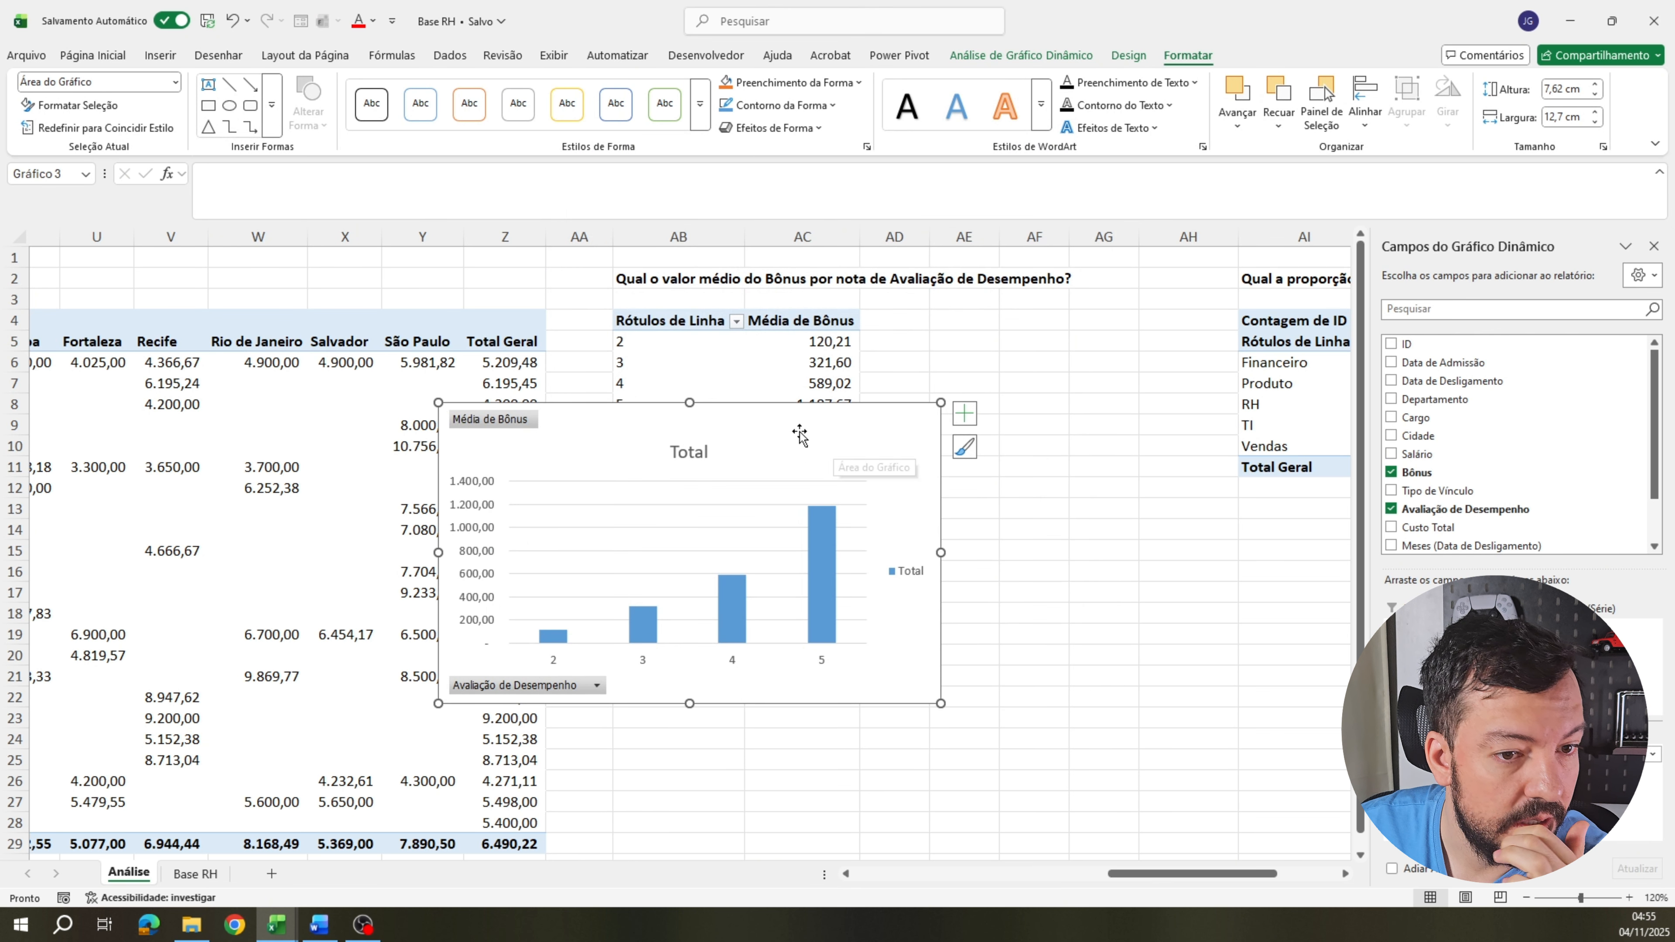
left_click_drag(799, 433, 934, 504)
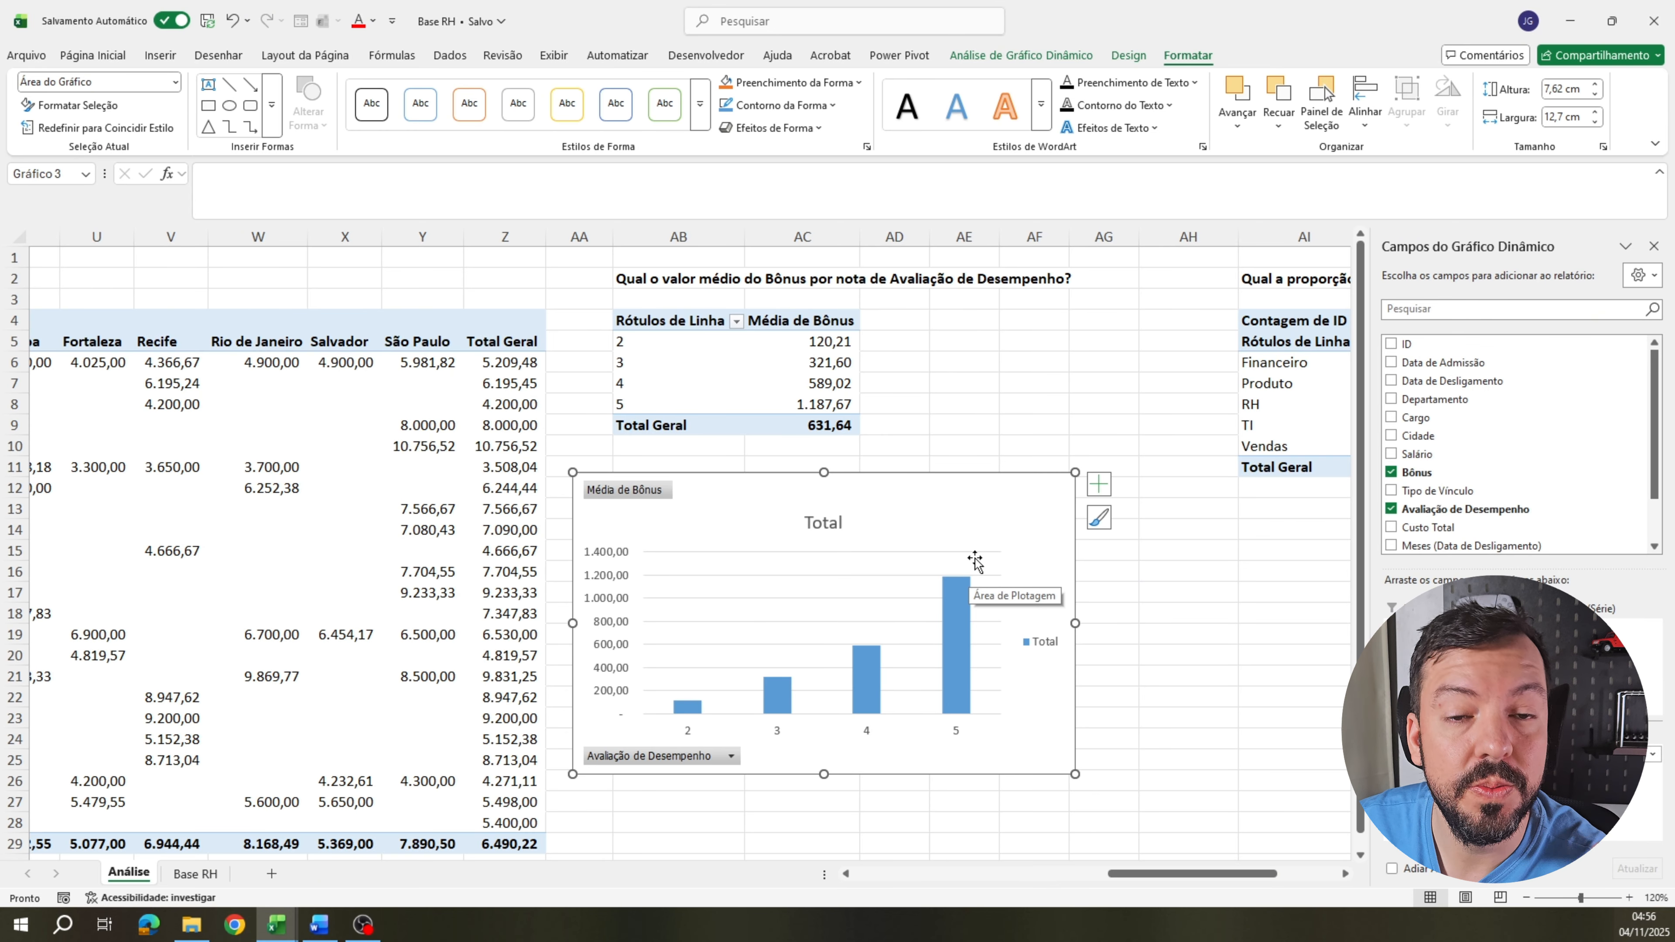
Insert a Departamento slicer for the average bonus pivot chart and place it beside the chart.
left_click(1035, 56)
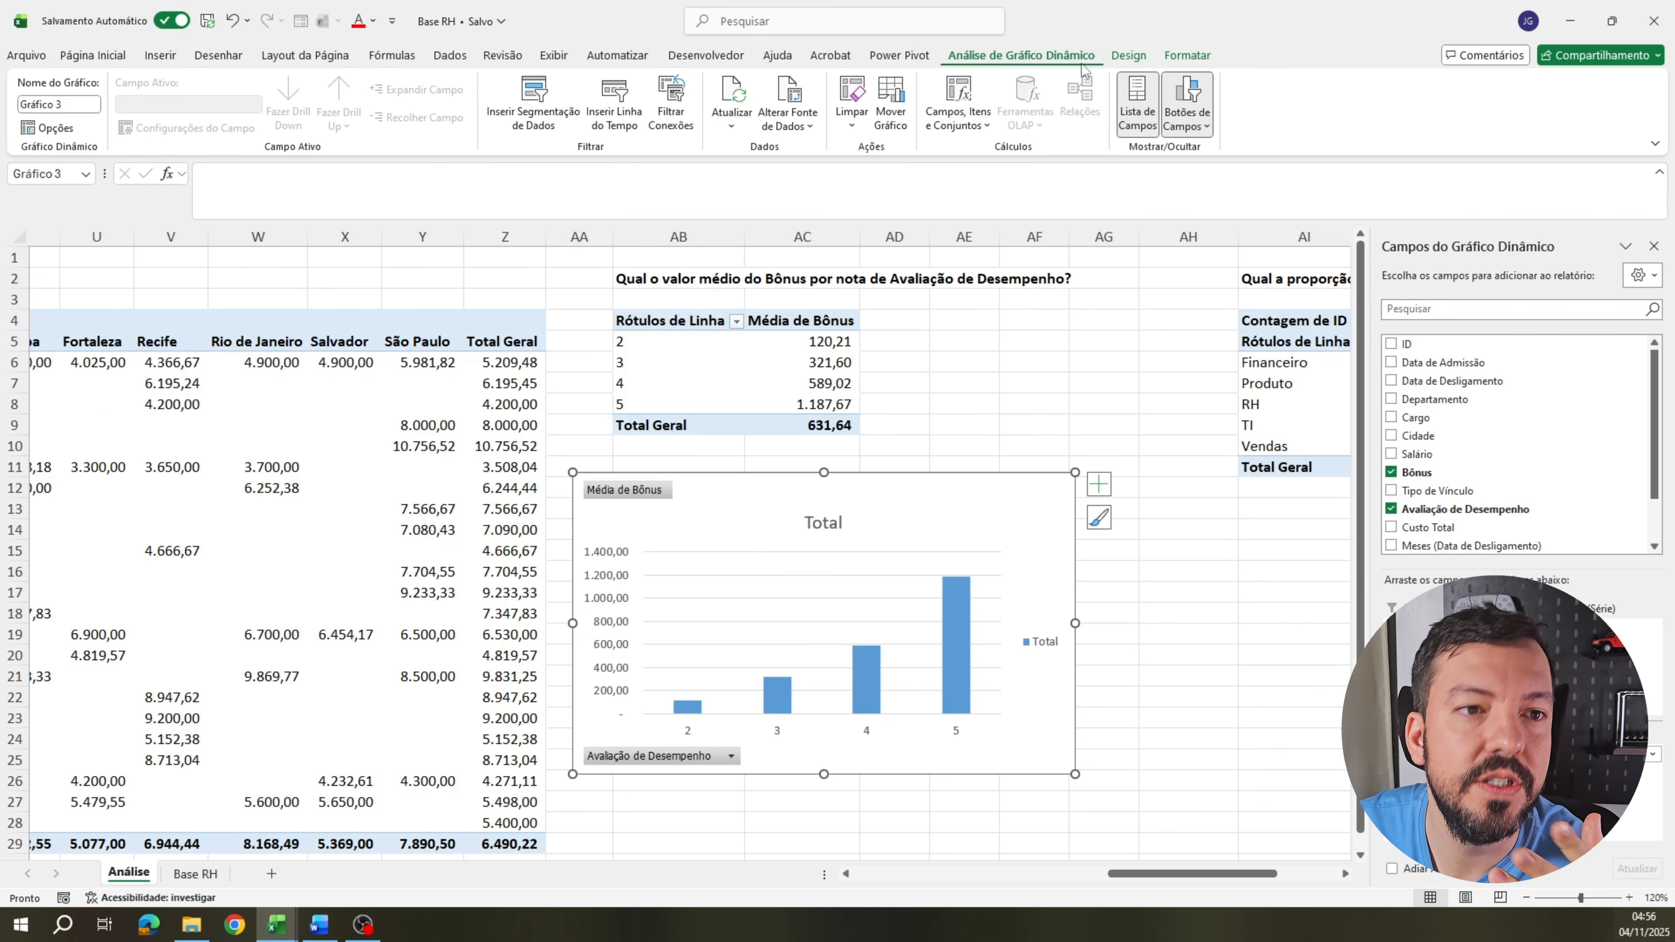
left_click(553, 116)
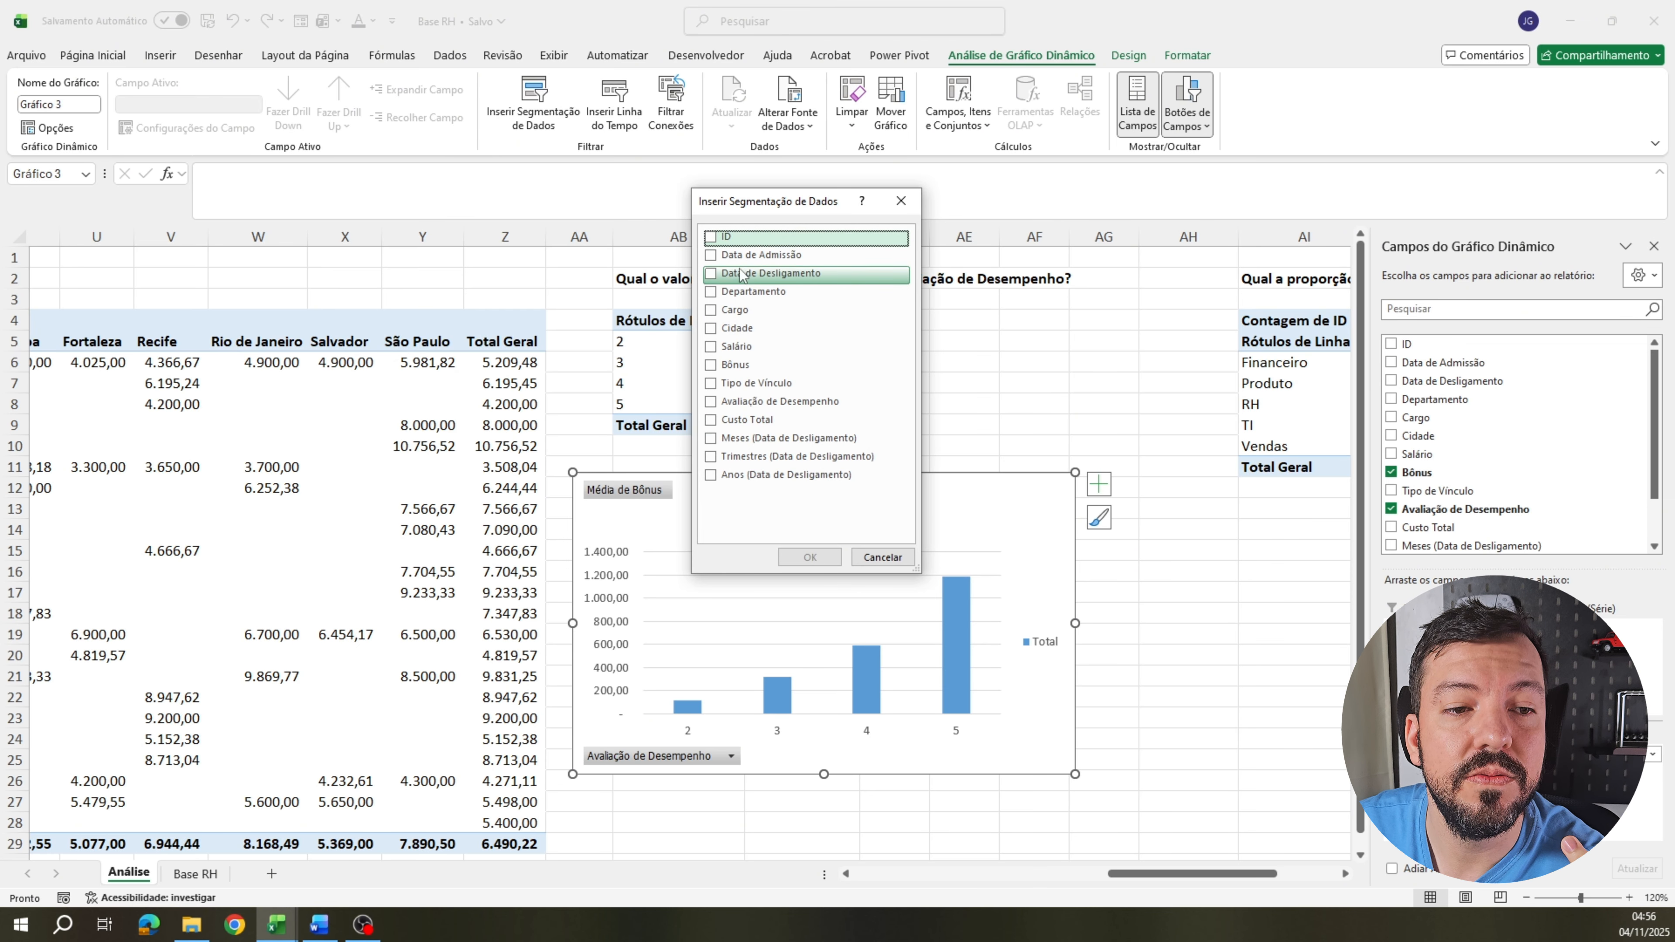
left_click(738, 291)
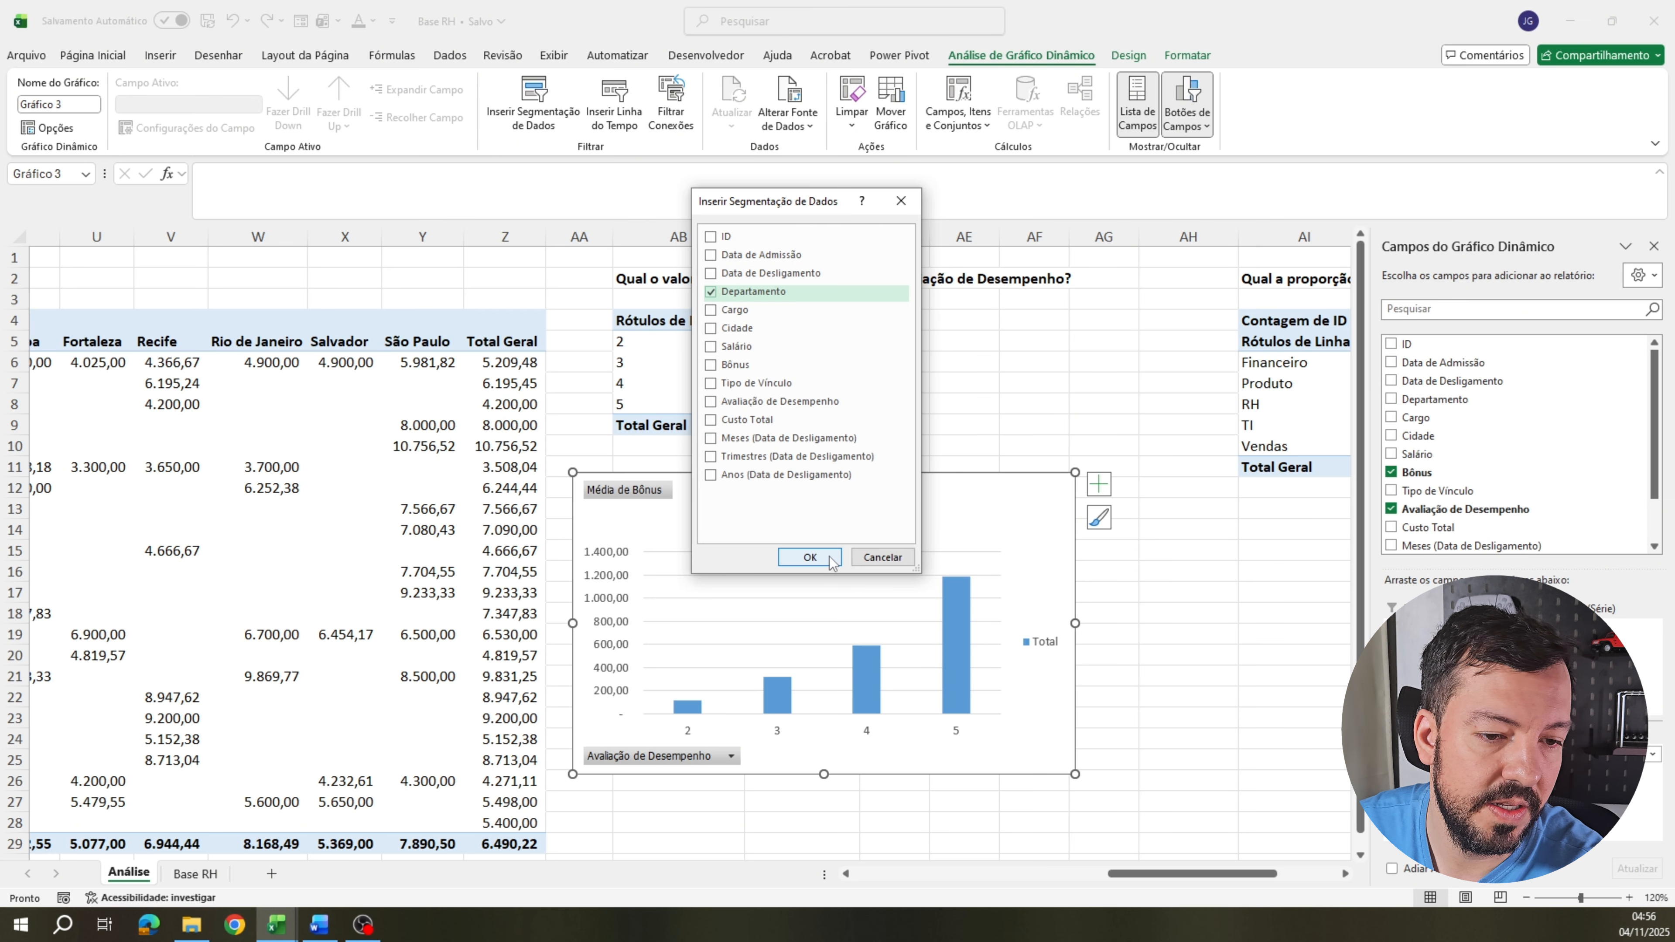
left_click(810, 557)
left_click_drag(796, 442, 1193, 516)
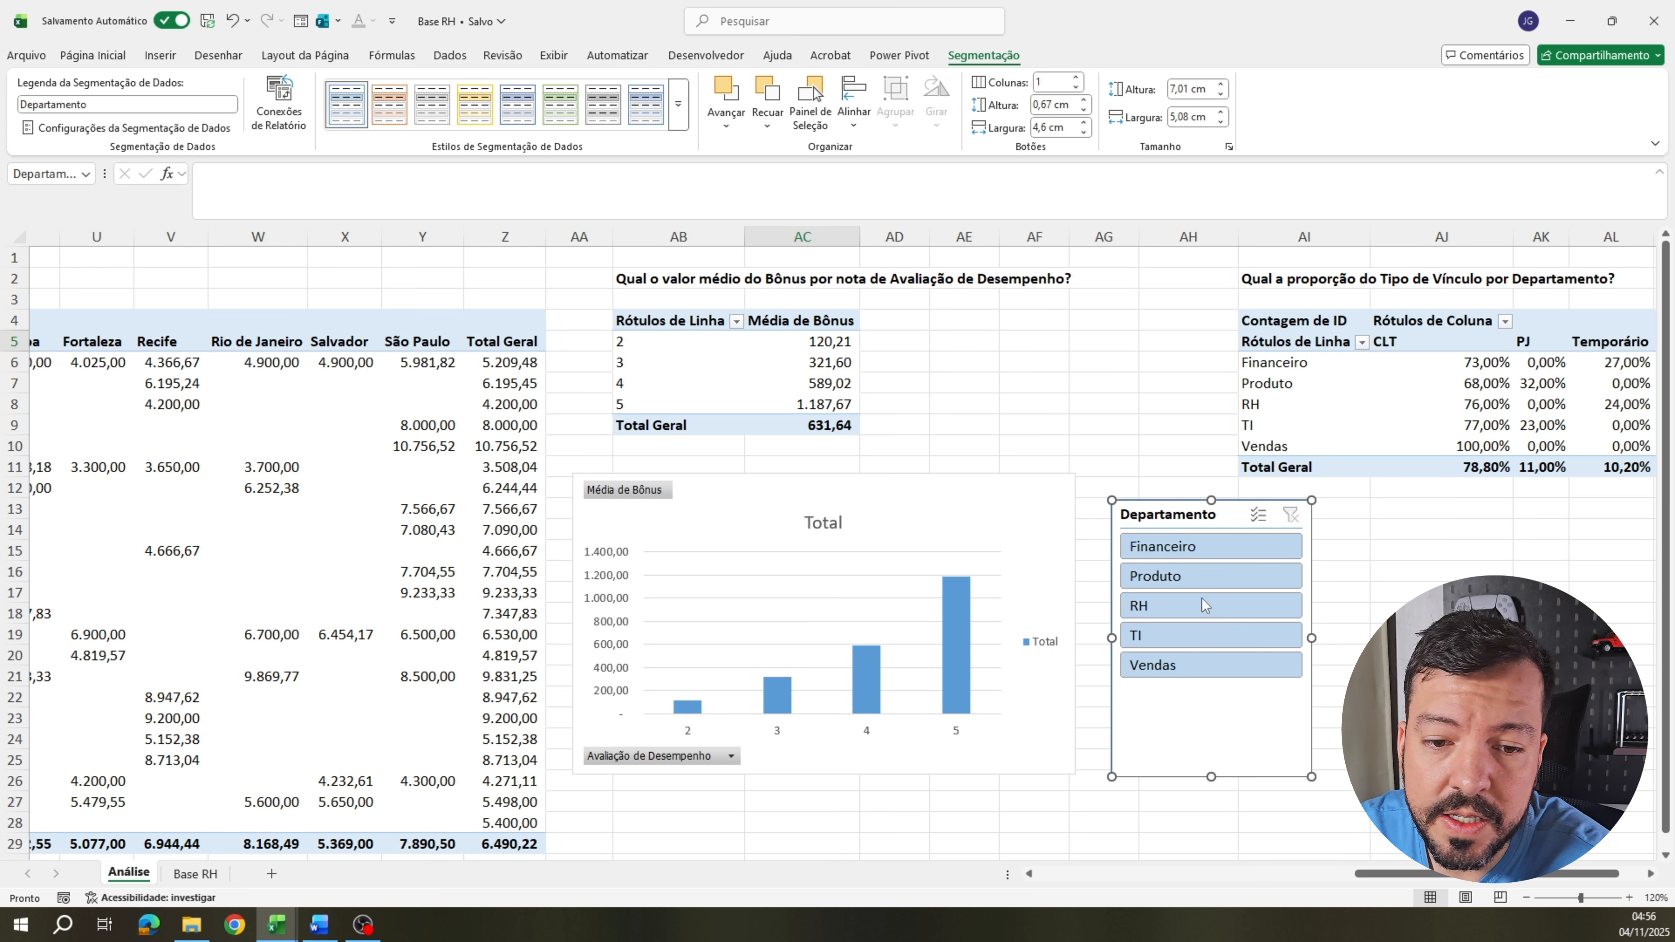
Filter the average bonus chart by Financeiro, Produto and RH in turn with the Departamento slicer.
left_click(1223, 554)
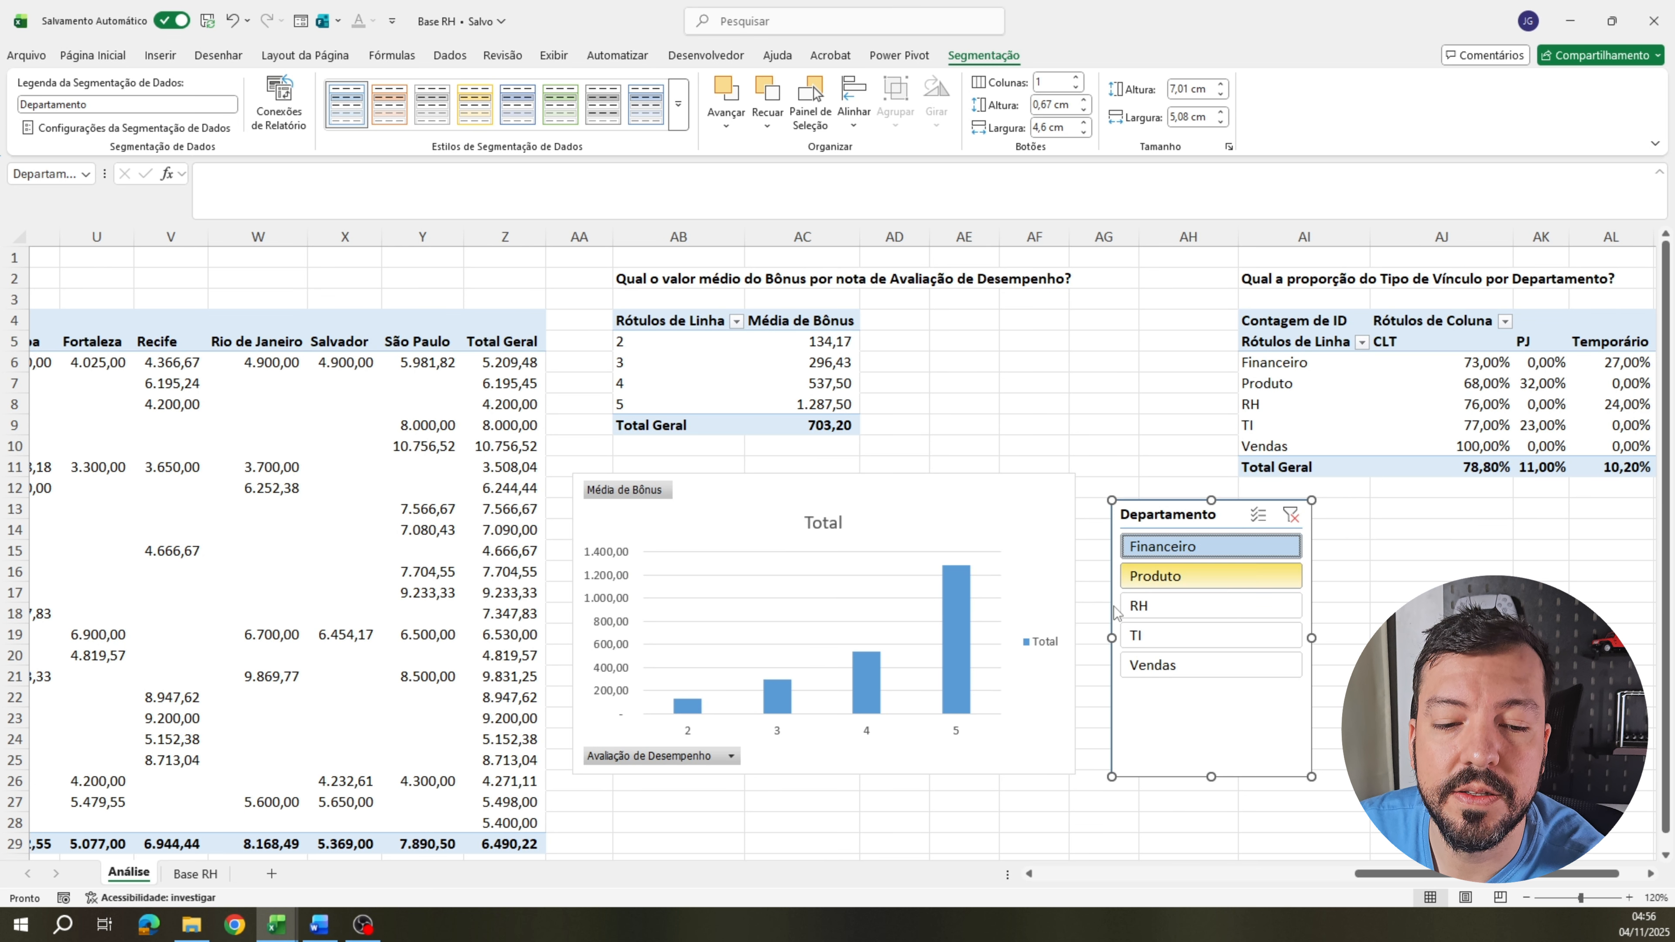
left_click(1235, 580)
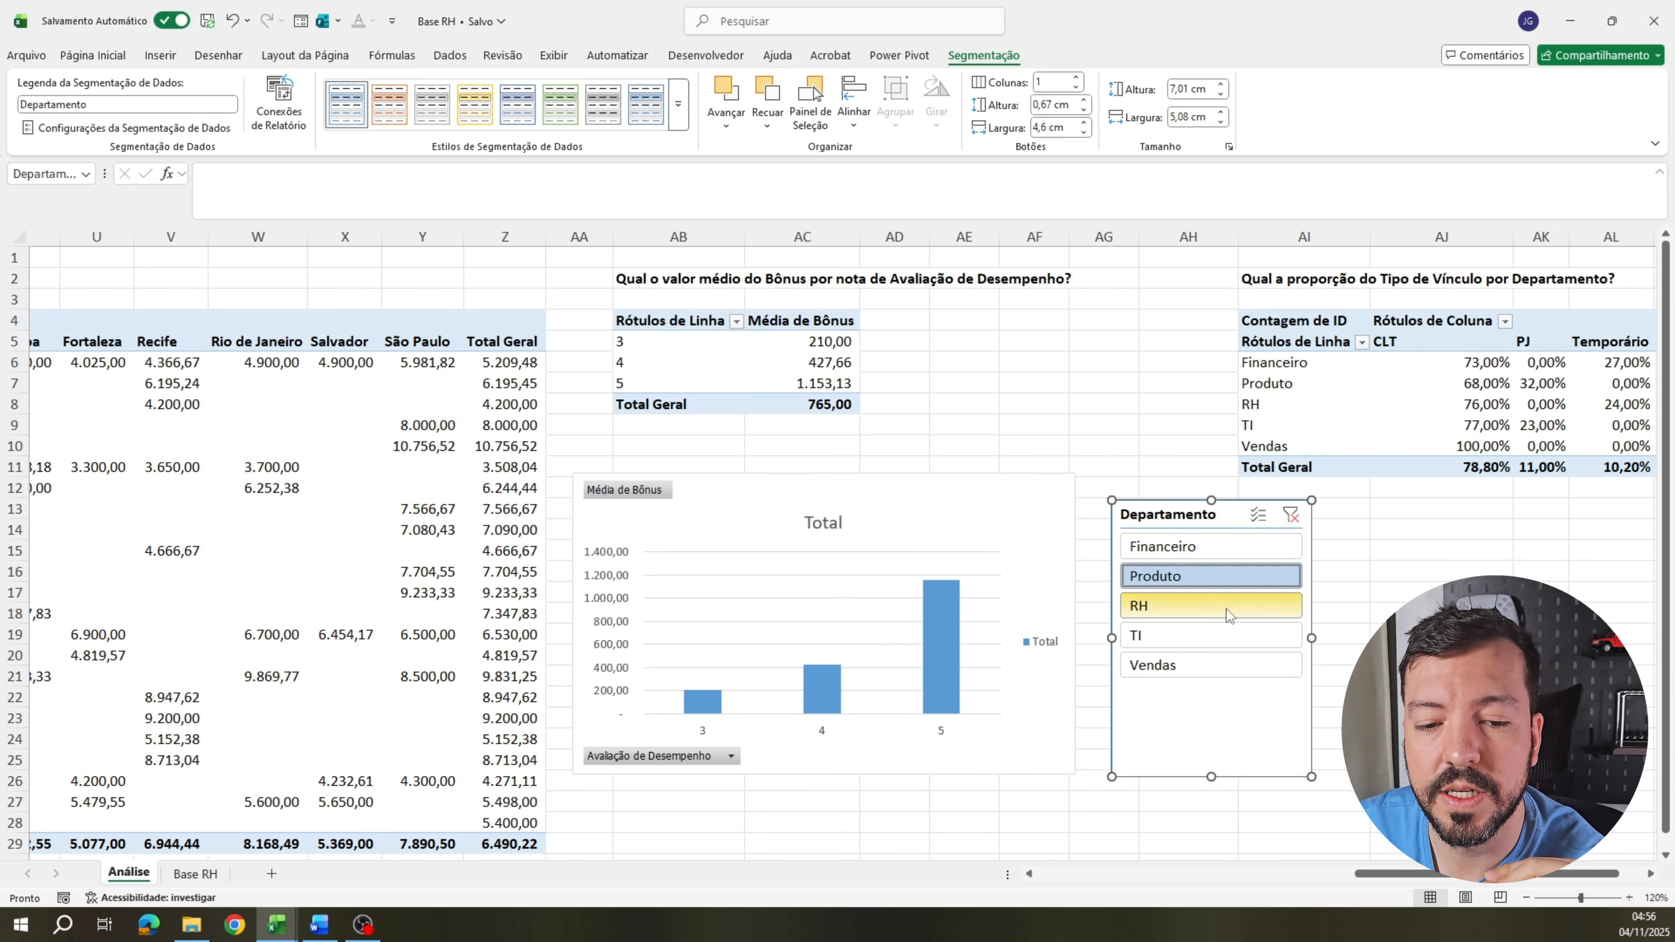
left_click(1210, 606)
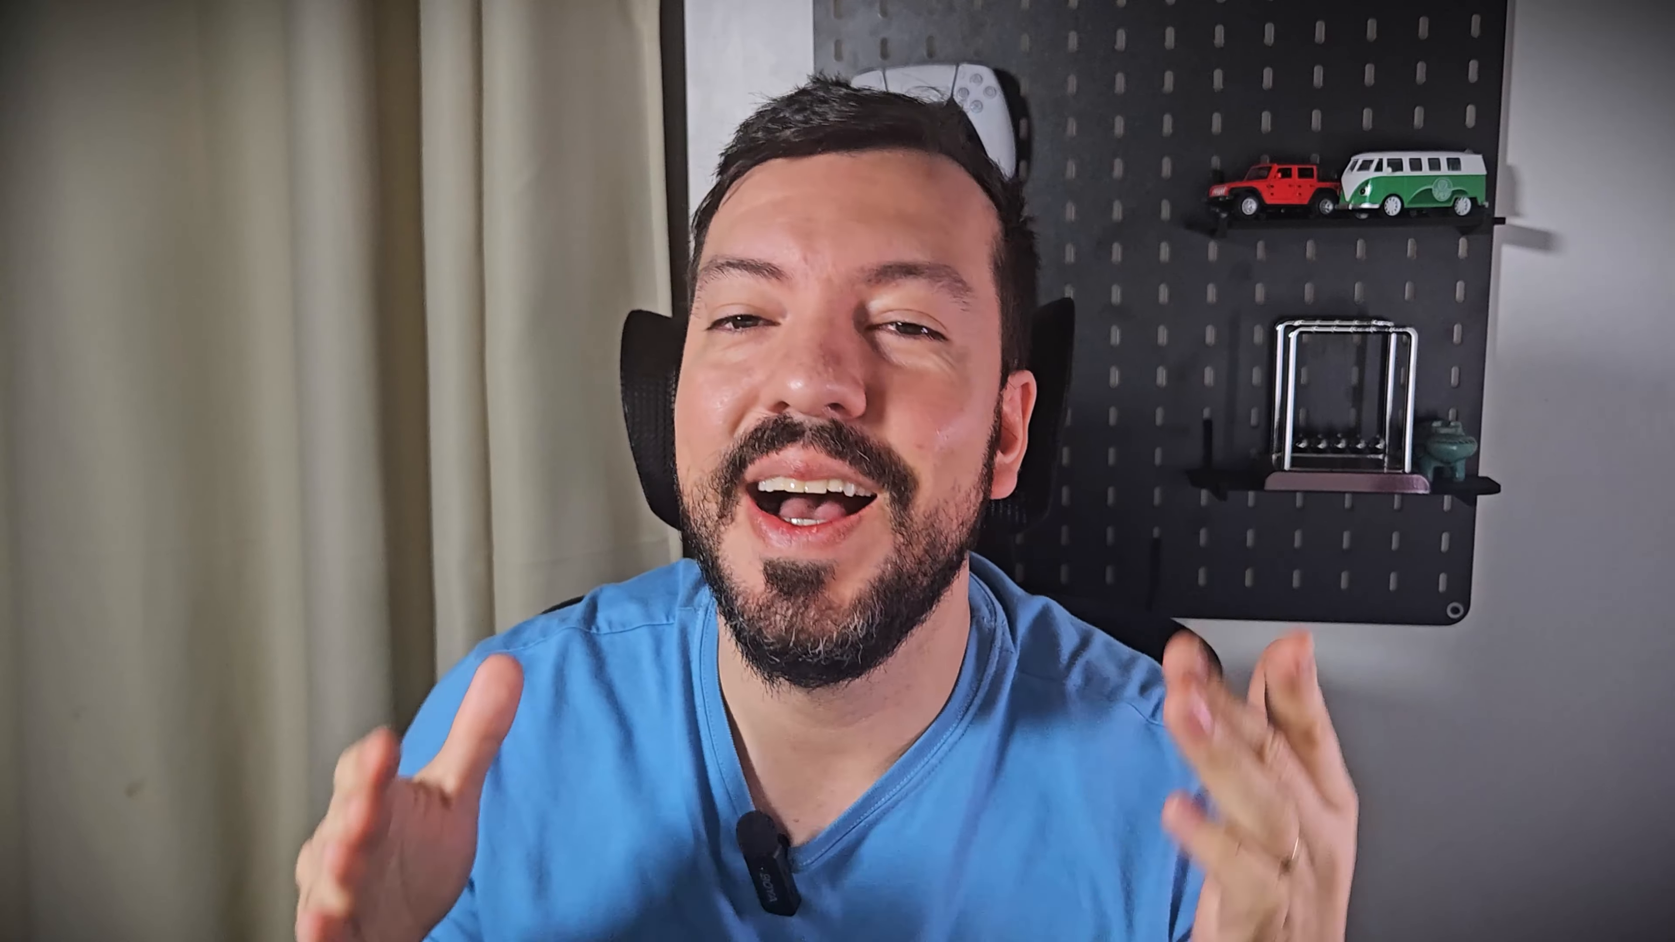